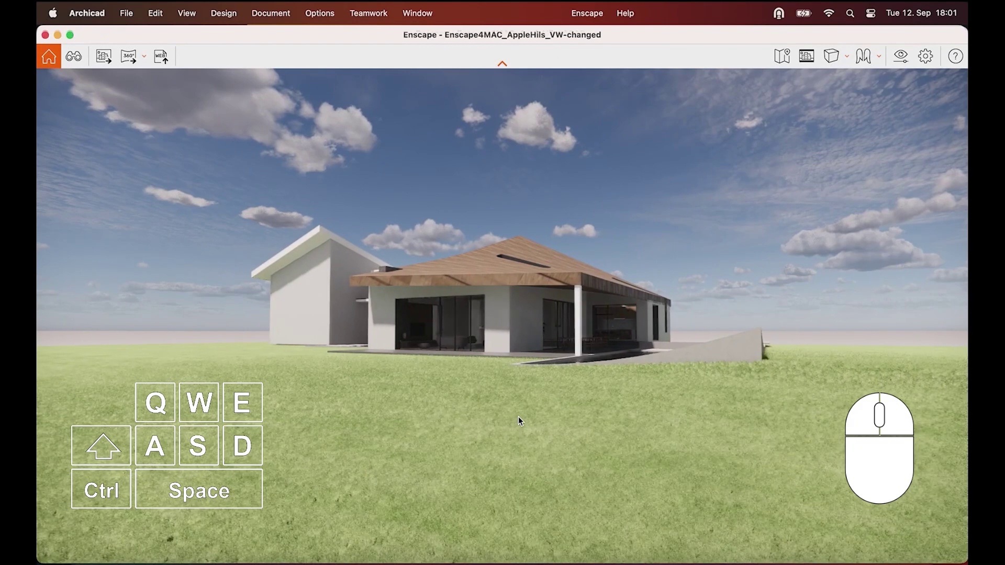
left_click(533, 324)
left_click_drag(526, 325, 518, 323)
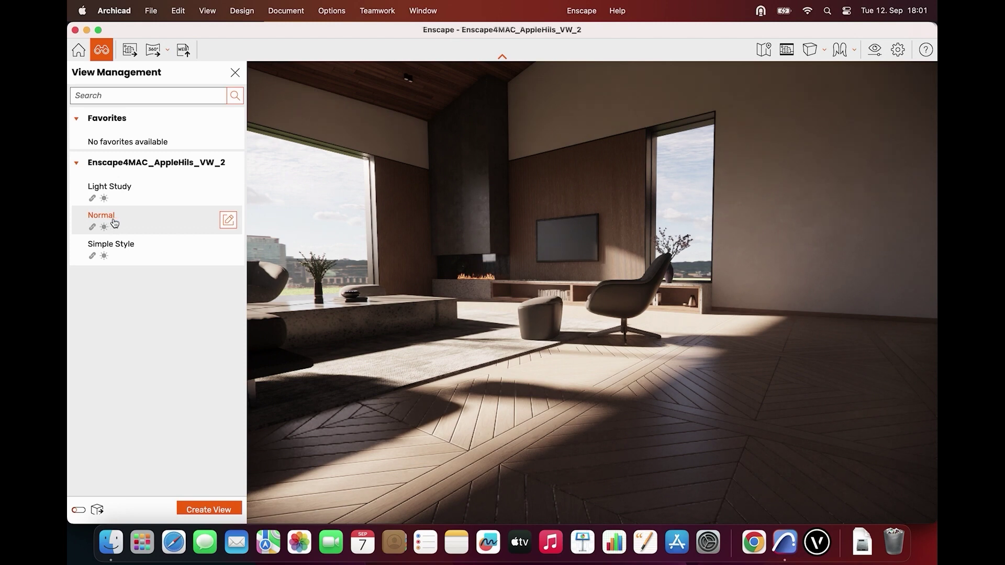
- Switch the rendered scene between saved project views, including 00_Walkthrough
left_click(117, 201)
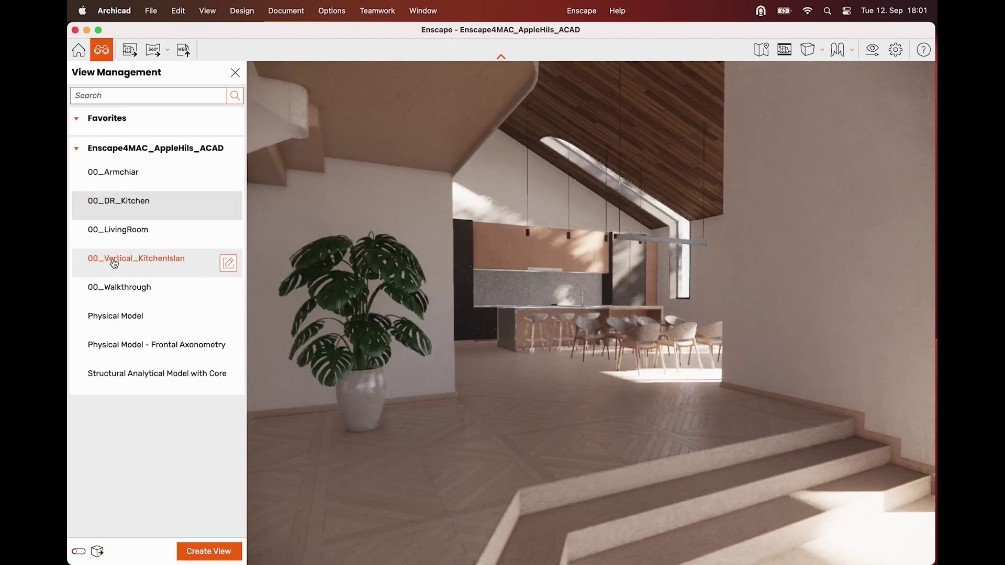
left_click(115, 297)
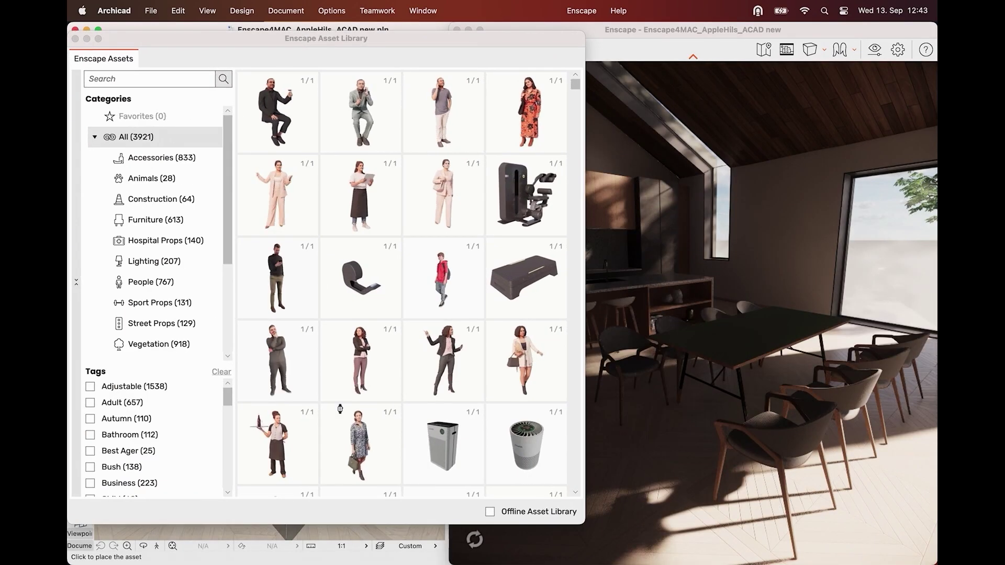
- Close the asset library and adjust the time of day in the rendered dining area scene
left_click(75, 39)
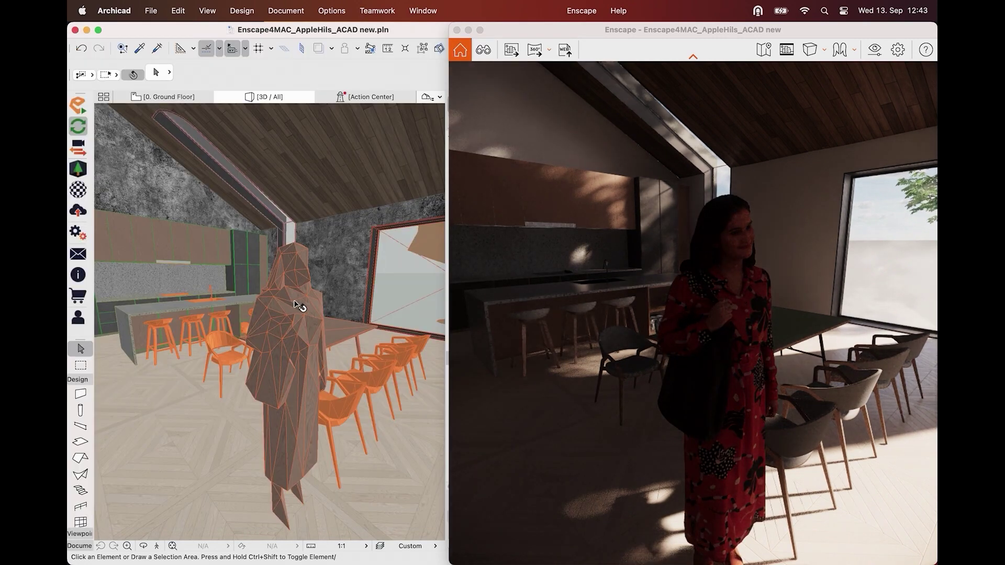
right_click_drag(655, 314, 699, 315, "shift")
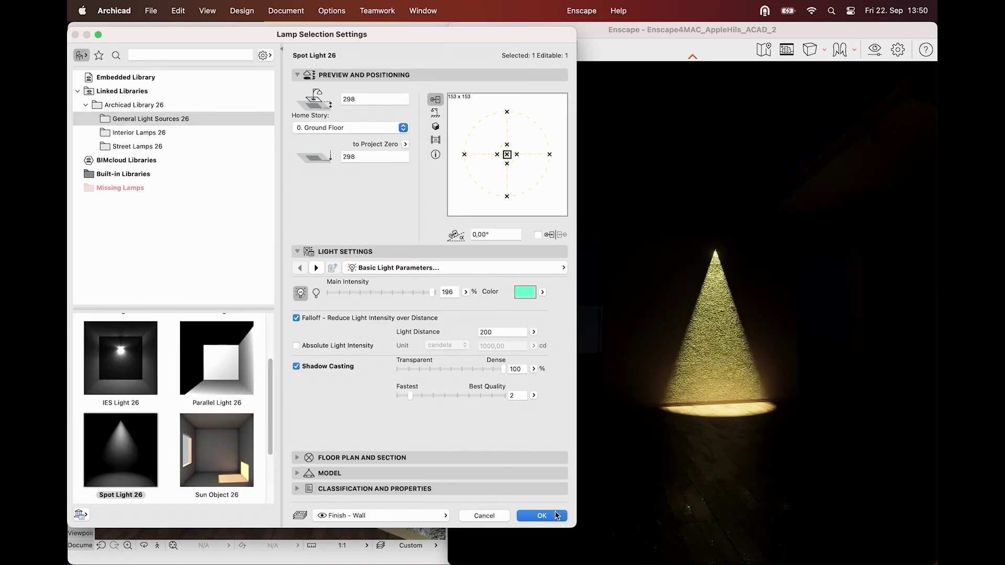
- Apply the Spot Light 26 settings with 196 % intensity and a green colour, and adjust the time of day in the rendering
left_click(555, 513)
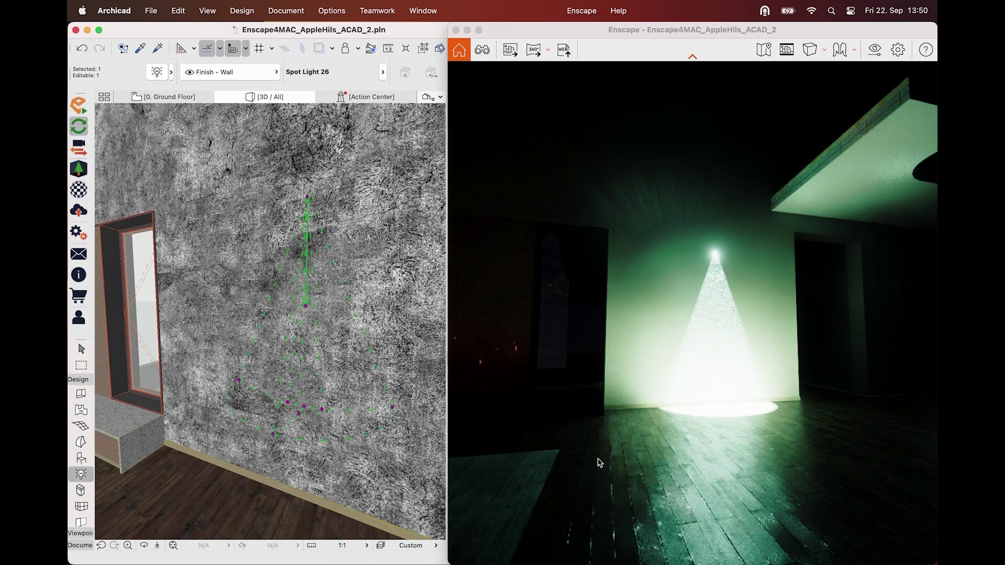
left_click(598, 459)
mouse_move(624, 449)
right_mouse_down("shift")
mouse_move(646, 449)
mouse_move(635, 449)
right_mouse_up("shift")
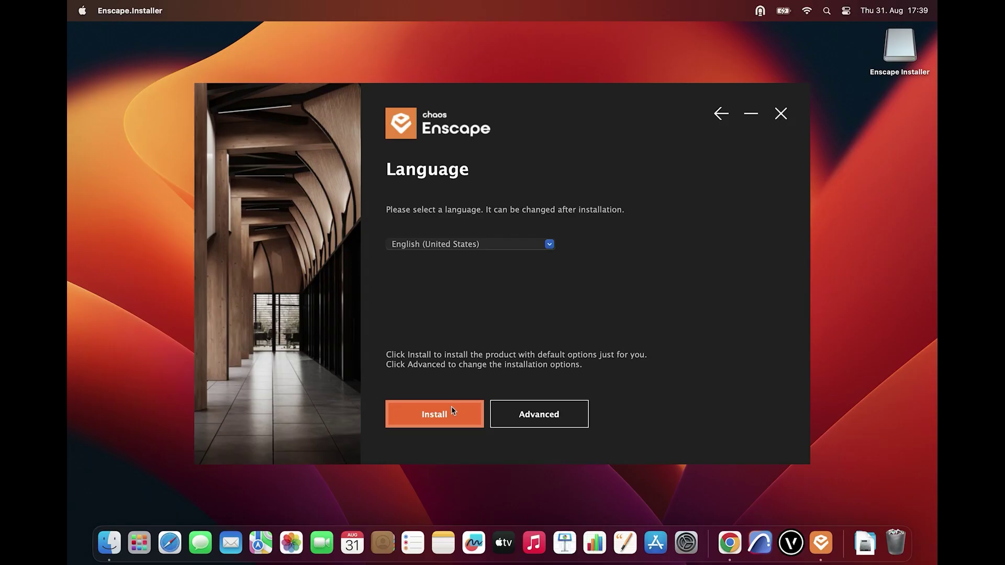
- Install Enscape with the default options in English (United States) and finish the installer
left_click(448, 410)
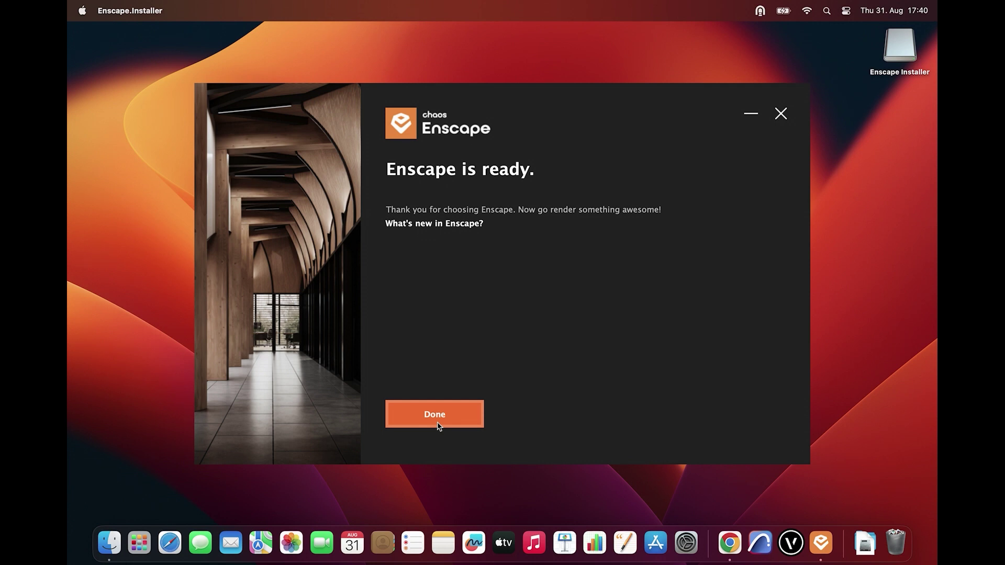
left_click(438, 425)
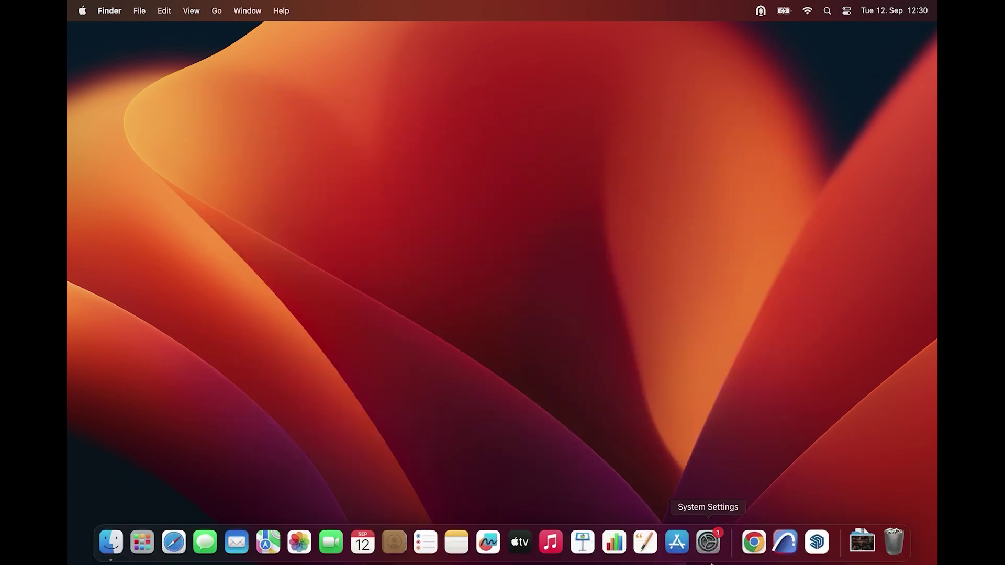
- Launch Archicad 26 and create a new empty project
left_click(785, 543)
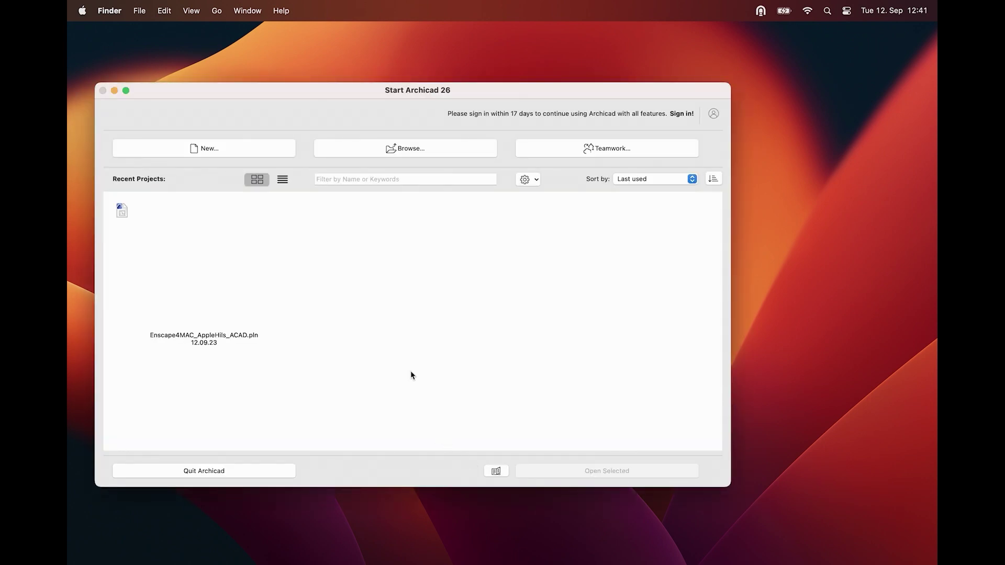
left_click(258, 151)
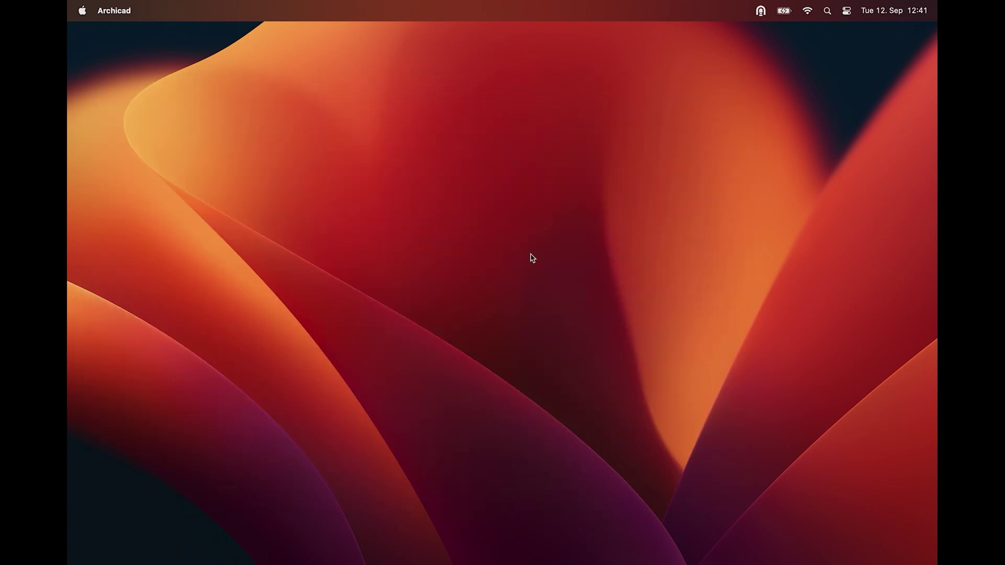
left_click(554, 305)
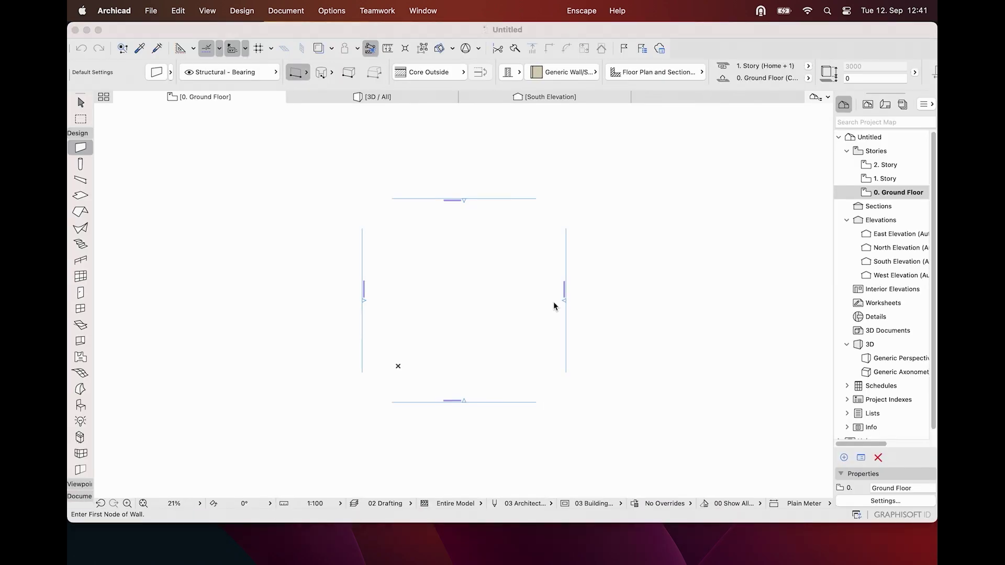
left_click(703, 502)
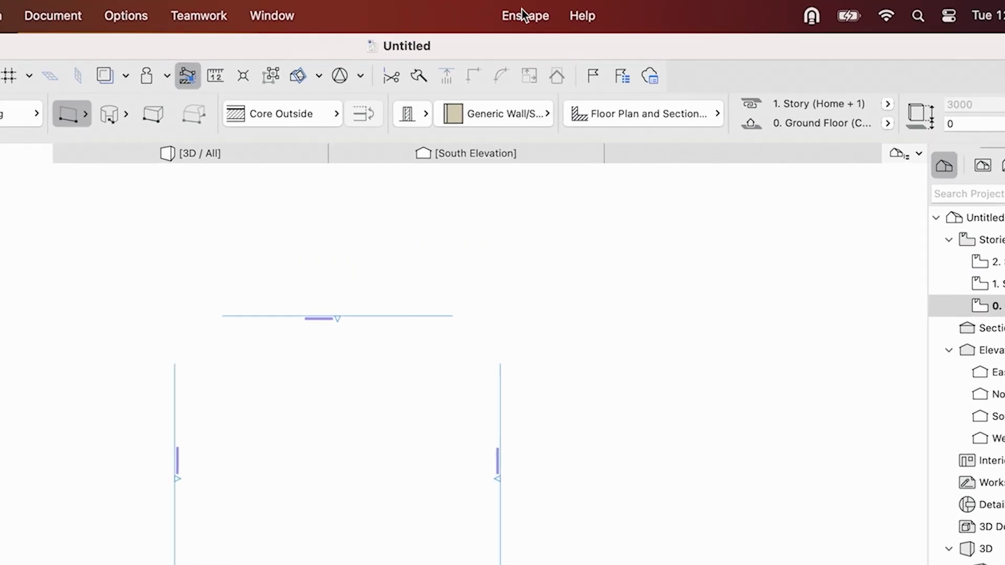
- Display the Enscape toolbar in the Archicad workspace
left_click(582, 10)
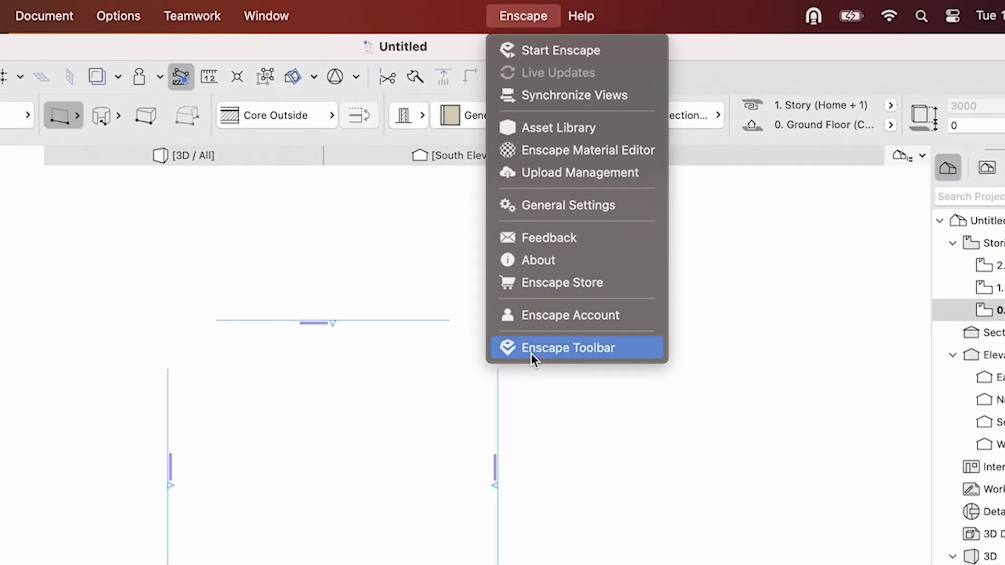
left_click(531, 352)
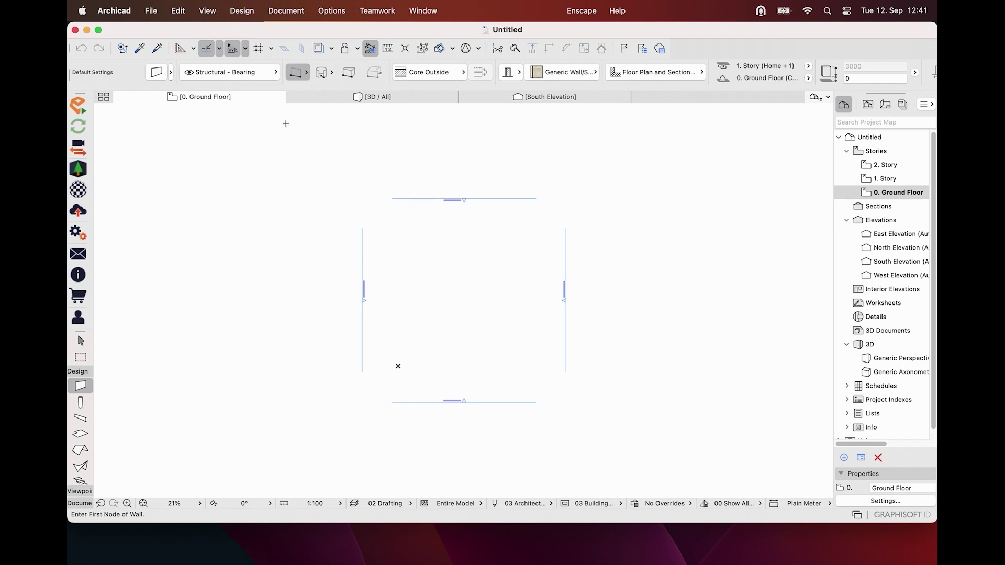
mouse_move(82, 94)
left_mouse_down()
mouse_move(157, 131)
mouse_move(87, 99)
left_mouse_up()
- Try to start Enscape from the ground floor plan
left_click(81, 112)
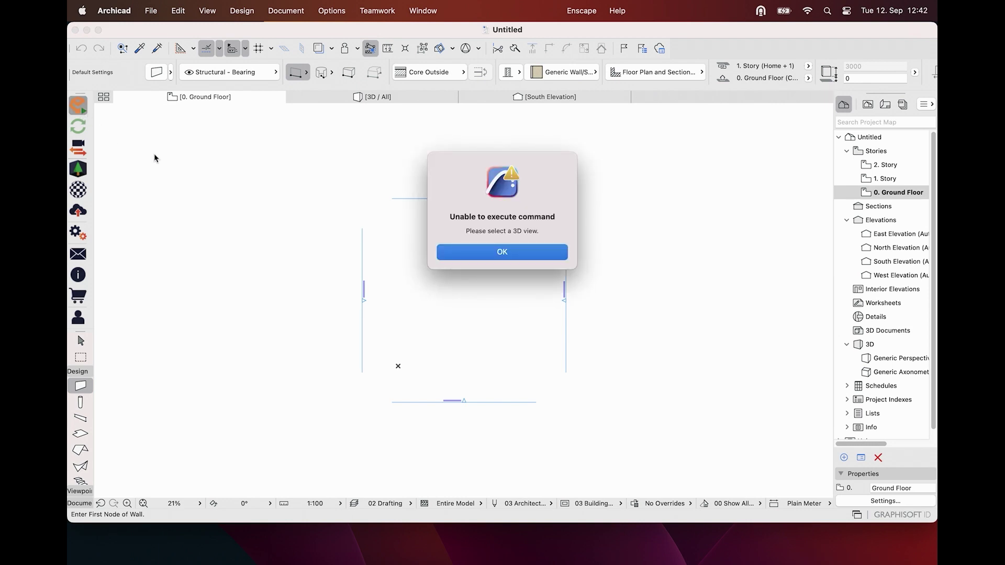
left_click(457, 253)
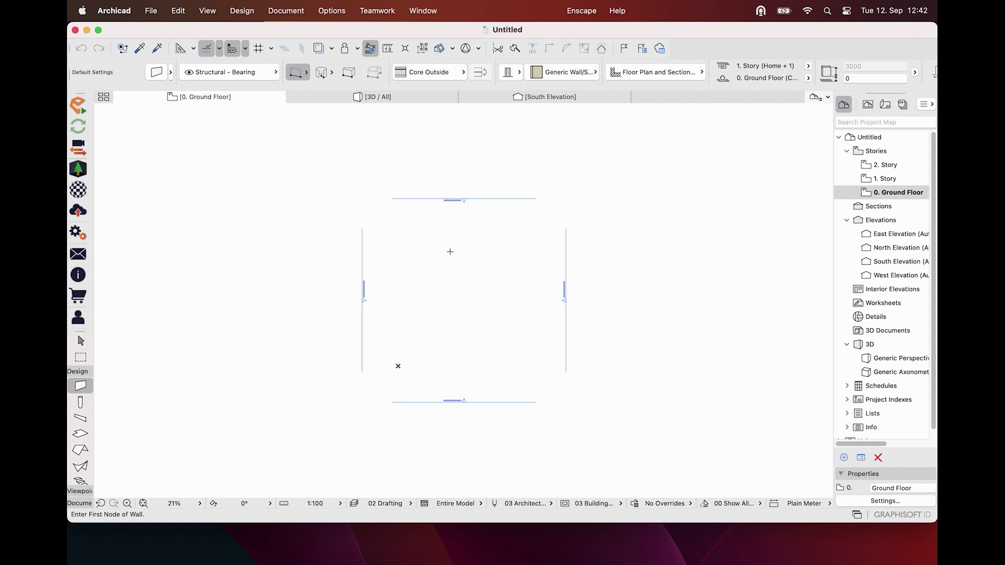
- Switch to the Generic Perspective 3D view and start Enscape from it
left_click(391, 98)
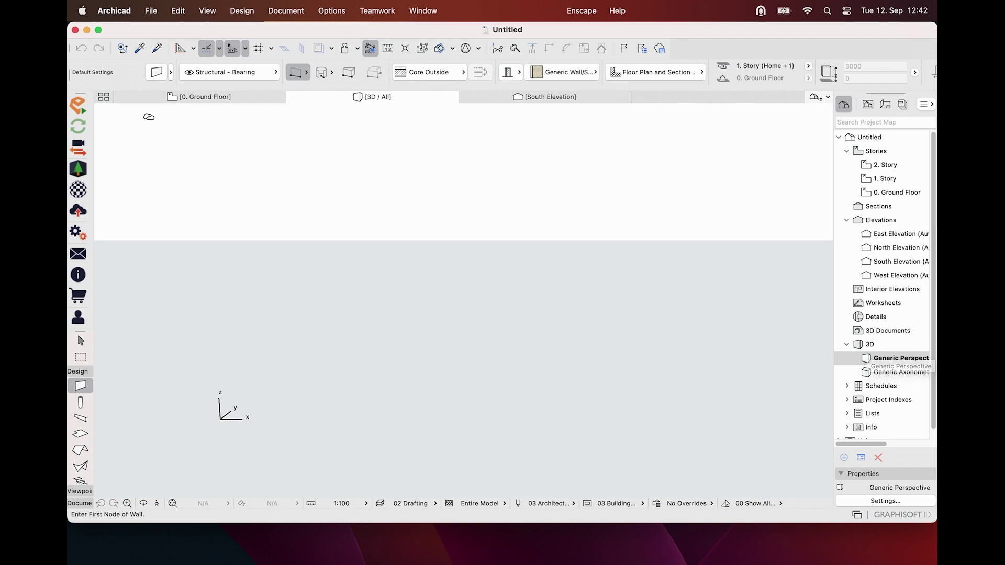
left_click(77, 107)
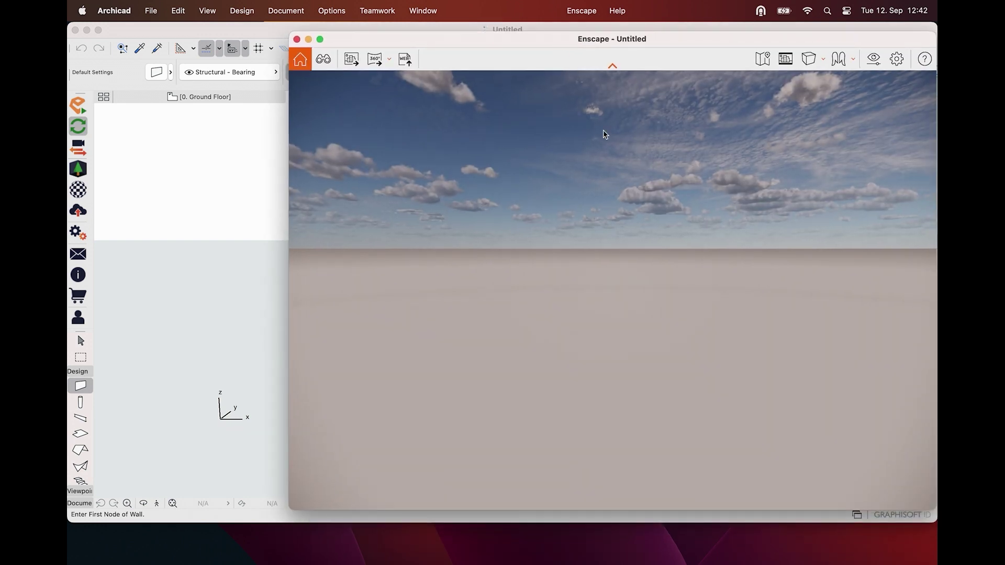
left_click_drag(602, 132, 648, 312)
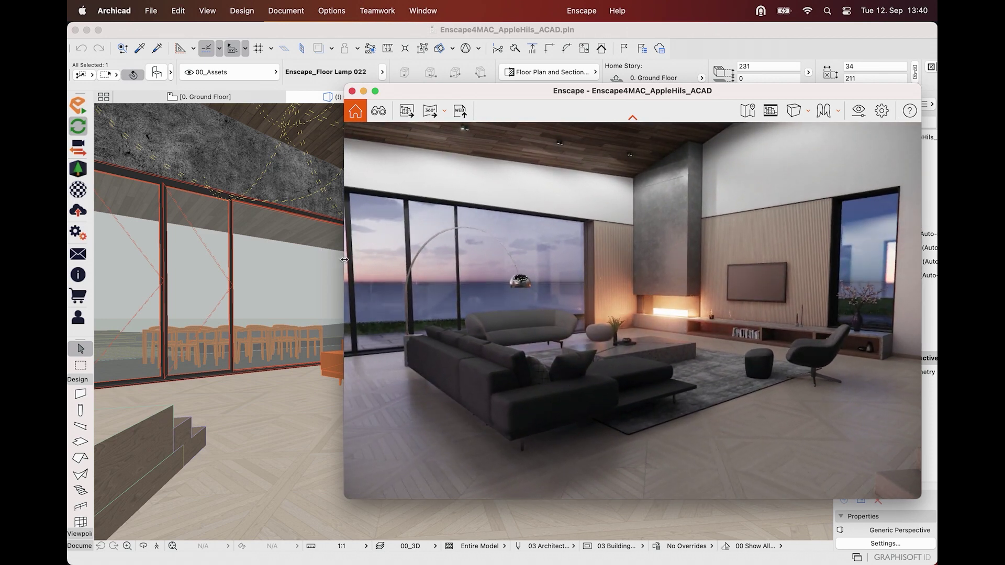
- Arrange the Archicad and Enscape windows side by side, extending the Enscape window to the full screen height
left_click_drag(344, 259, 512, 261)
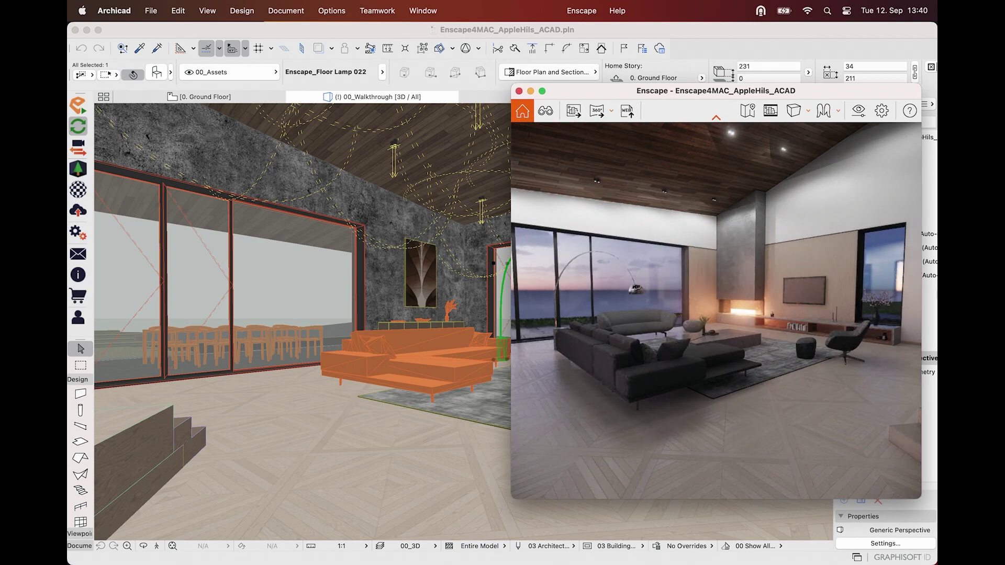
left_click_drag(922, 295, 937, 294)
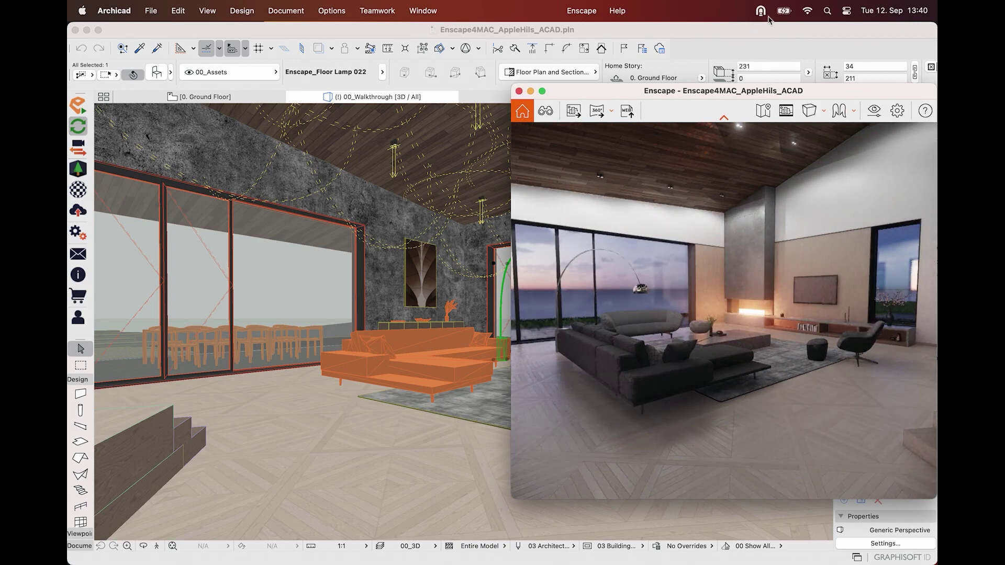
left_click_drag(937, 78, 578, 29)
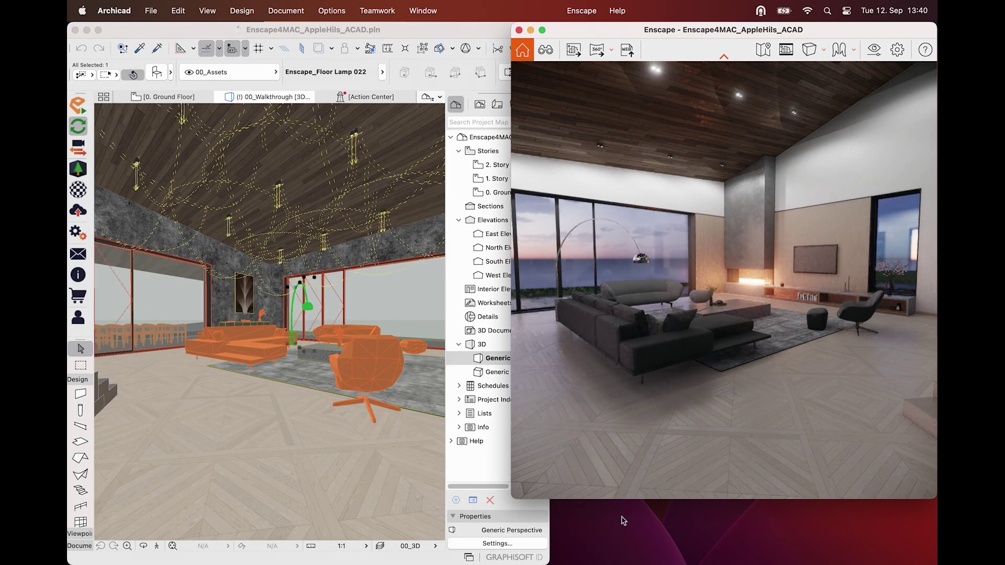
left_click_drag(623, 499, 624, 563)
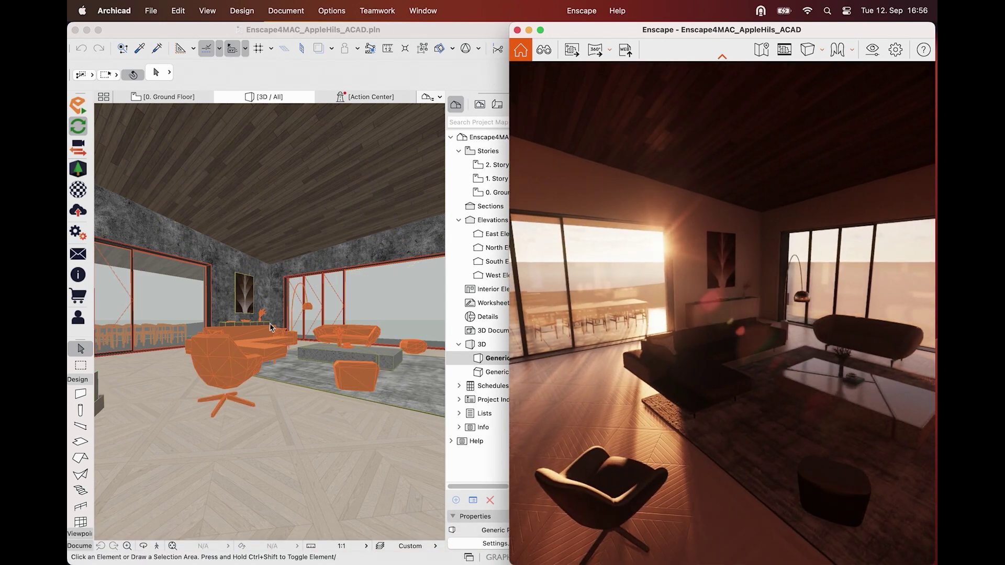
- Move the foreground armchair in the living room away from the rug and coffee table in two moves
left_click(240, 365)
left_click(235, 361)
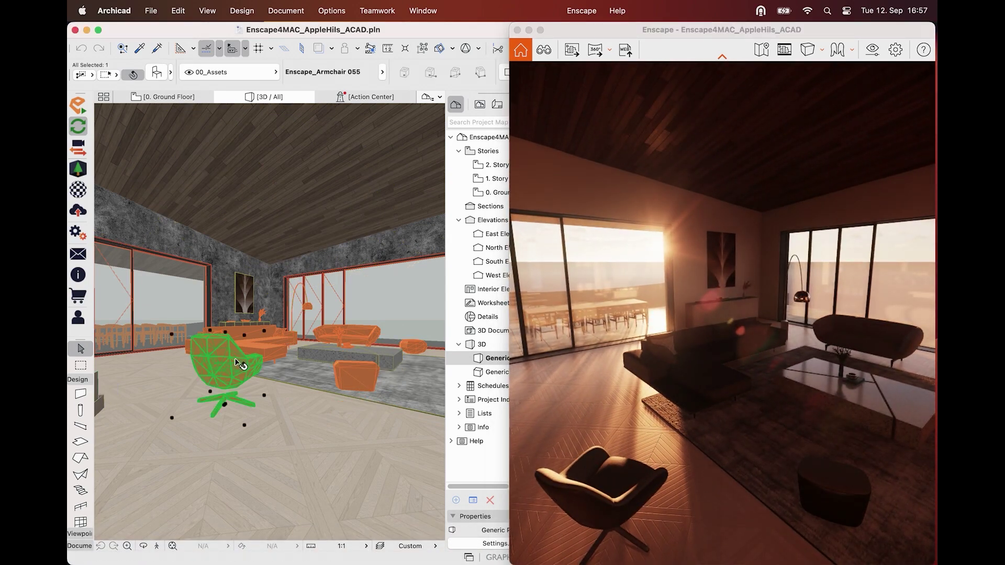
left_click_drag(236, 361, 159, 373)
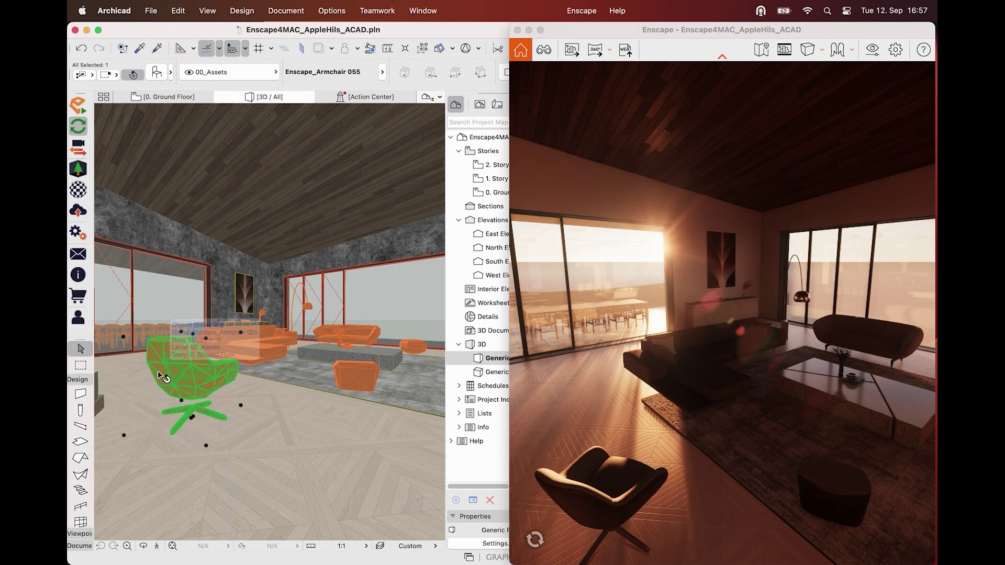
left_click(159, 374)
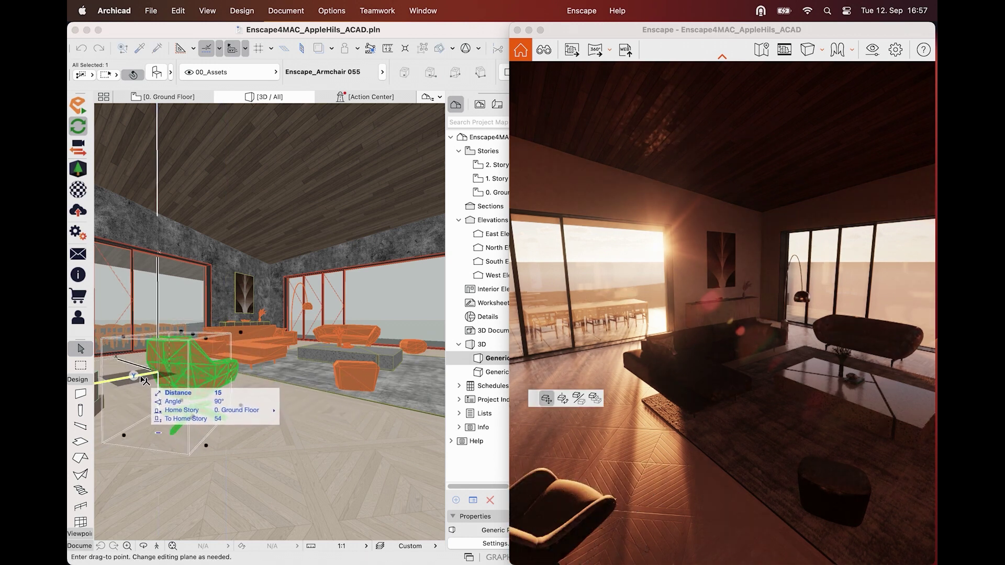
left_click(152, 372)
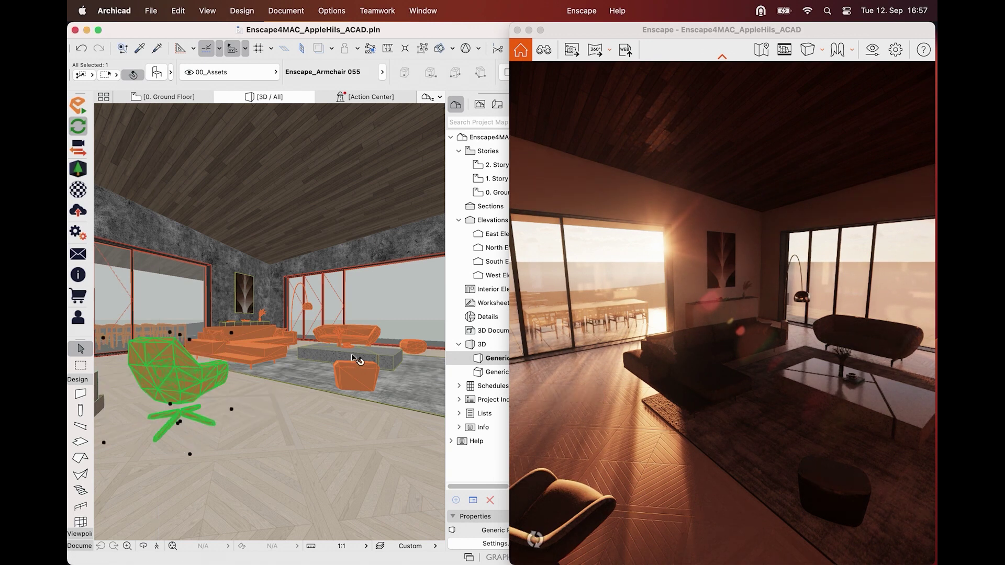
- Hide the 00_Walls_Exterior layer of the wall behind the sofa
left_click(230, 303)
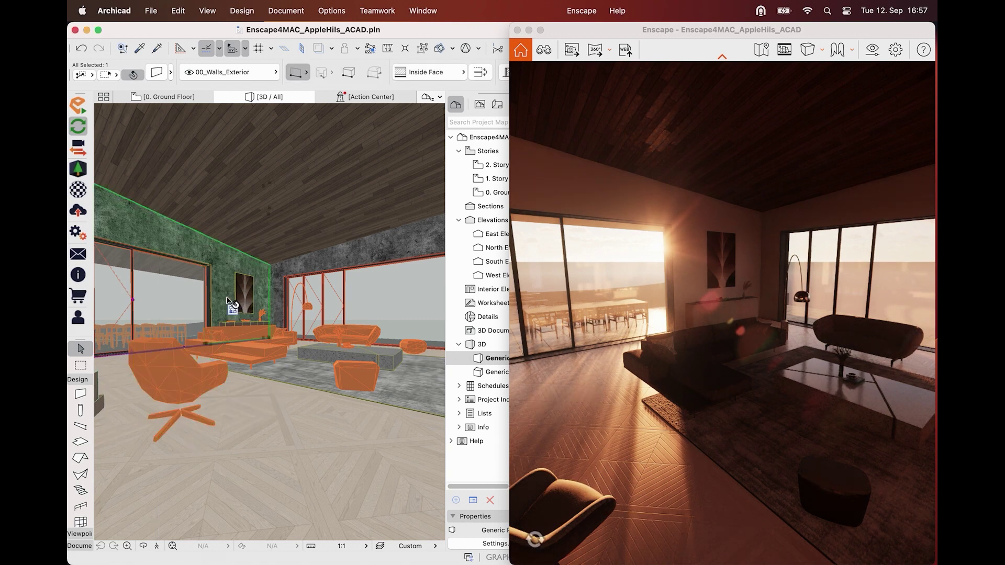
right_click(229, 301)
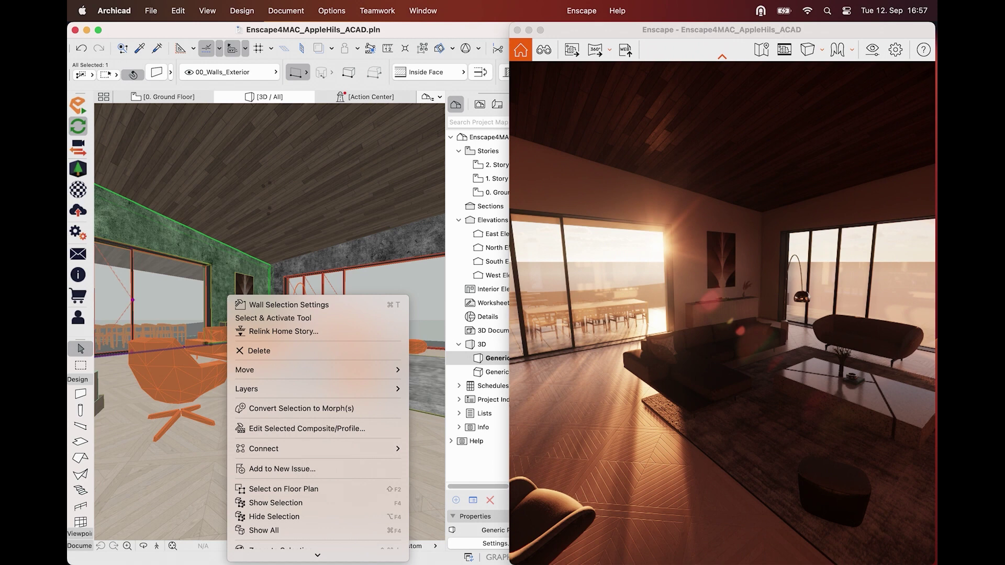
mouse_move(291, 389)
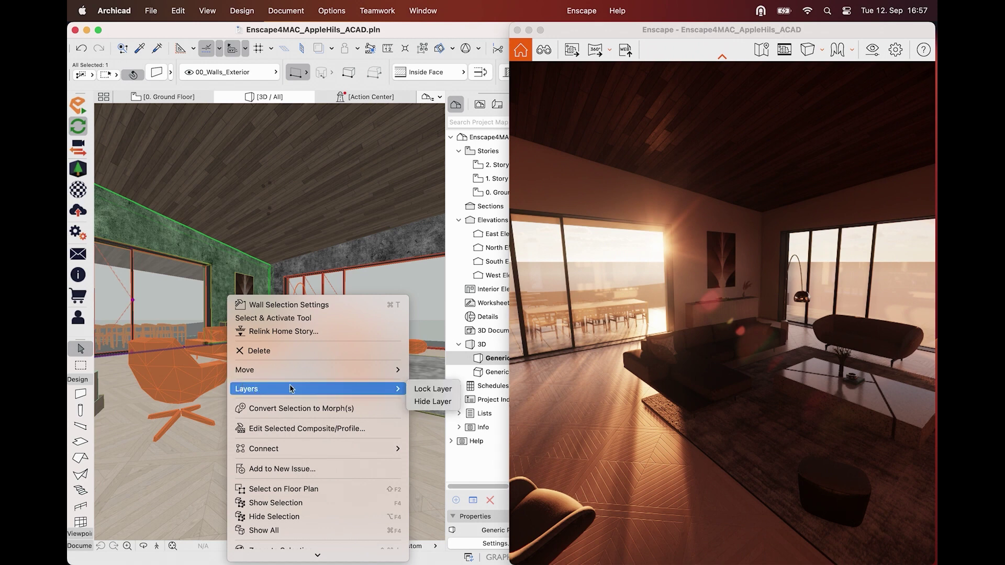
left_click(433, 402)
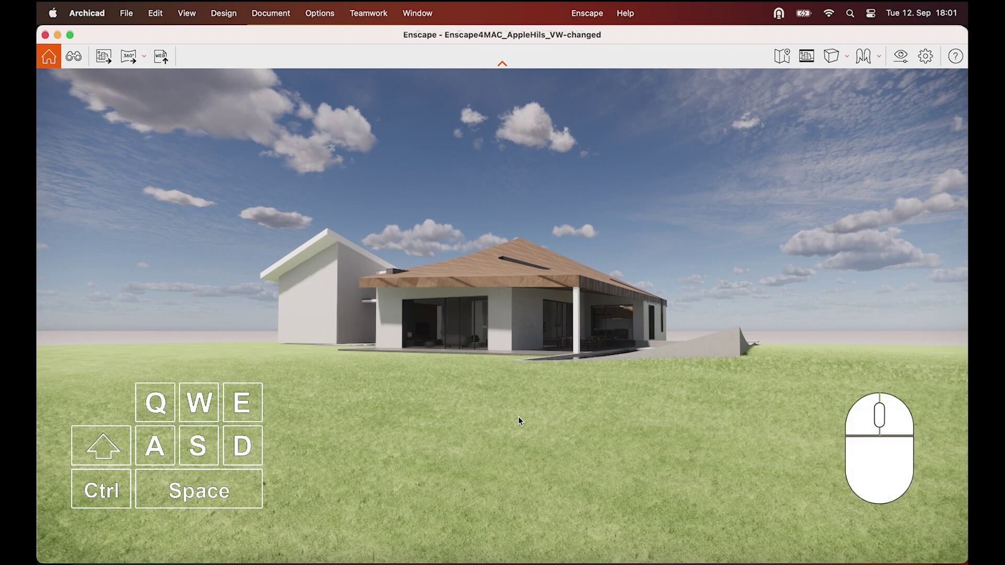
- Practise moving forward, backward and sideways around the house, turning the view and walking up to the terrace
key("w")
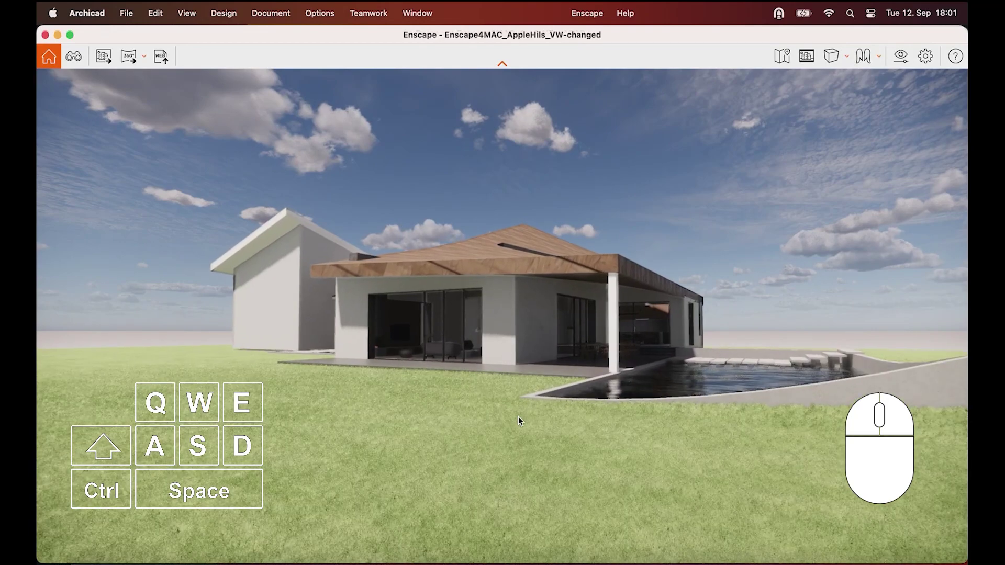
key("s")
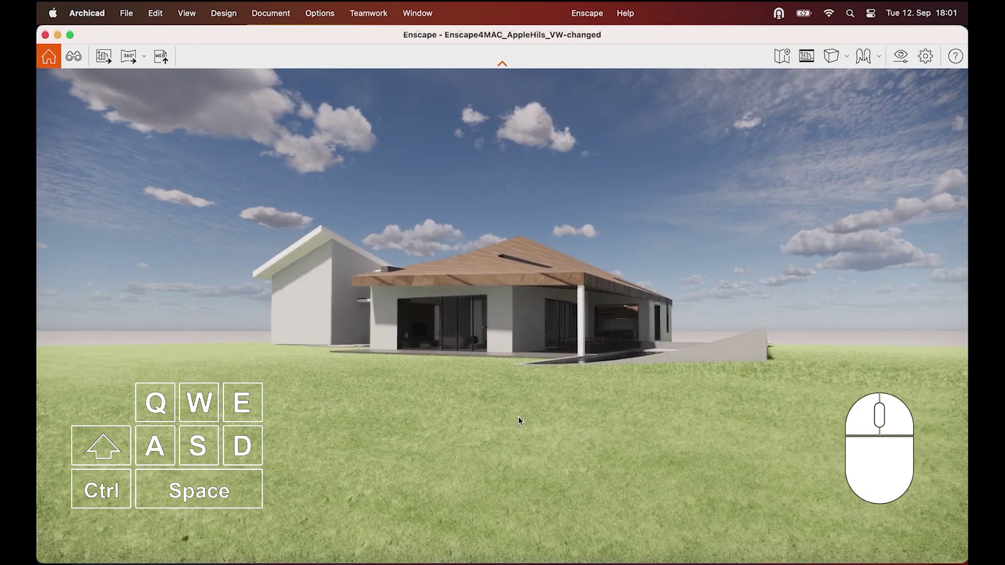
key("a")
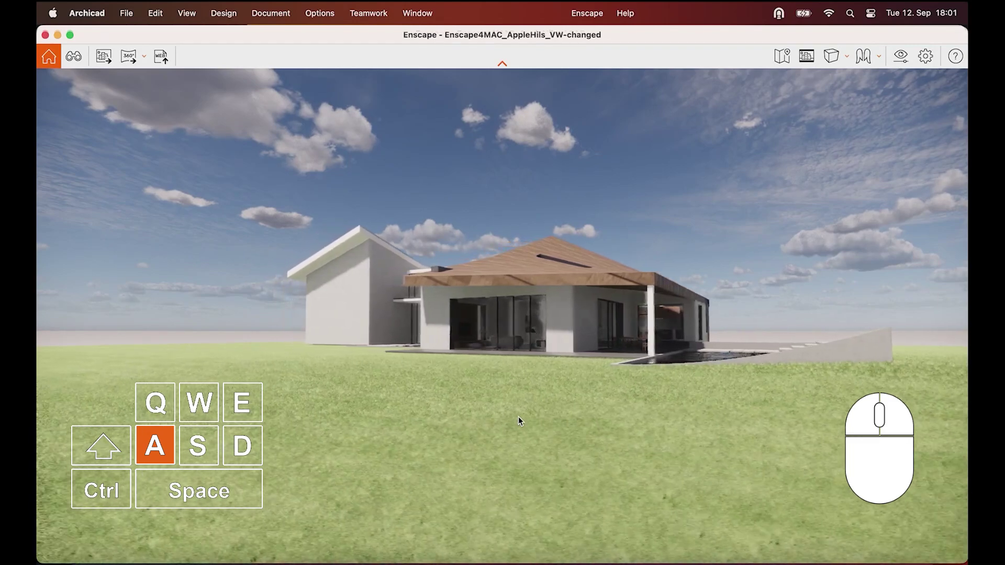
key("d")
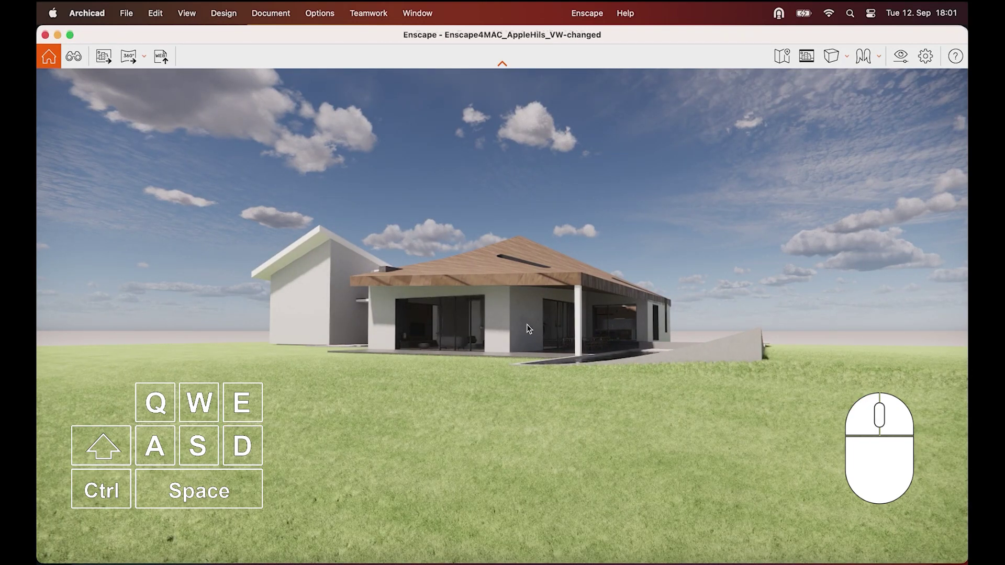
left_click_drag(526, 324, 440, 316)
key("w")
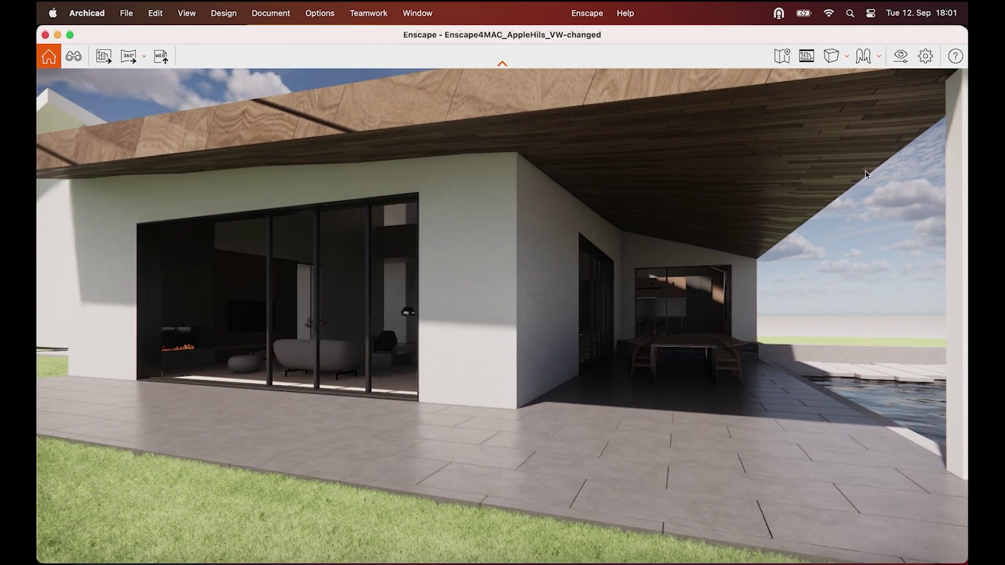
- Reduce the camera's Movement Speed to about 0.543 in the Enscape input settings and close the settings
left_click(926, 57)
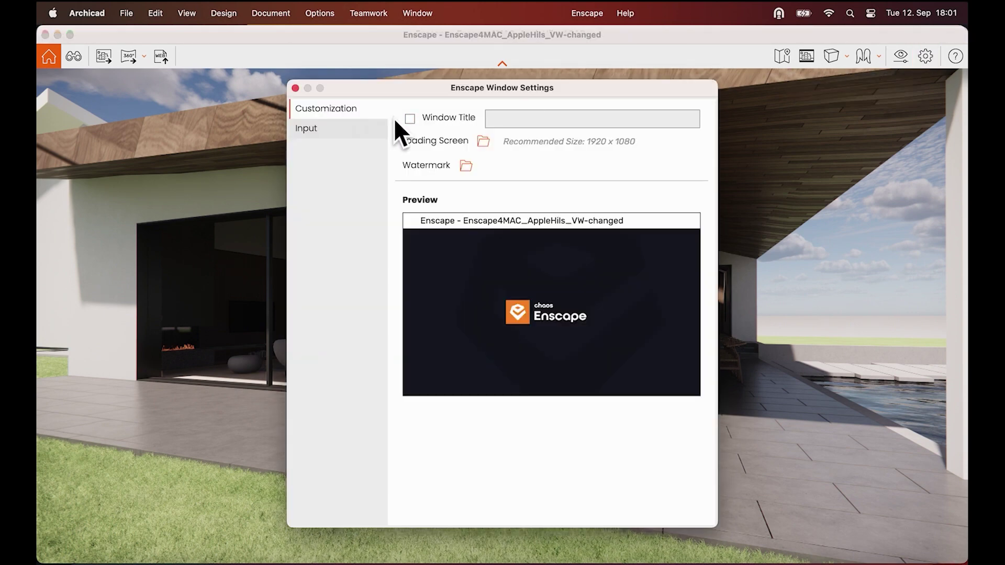
left_click(350, 132)
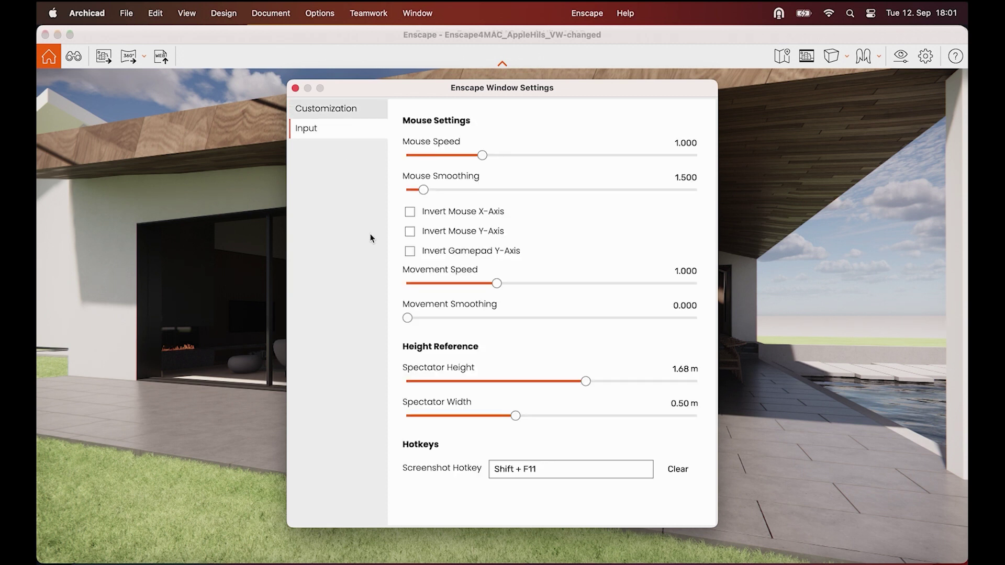
left_click(497, 285)
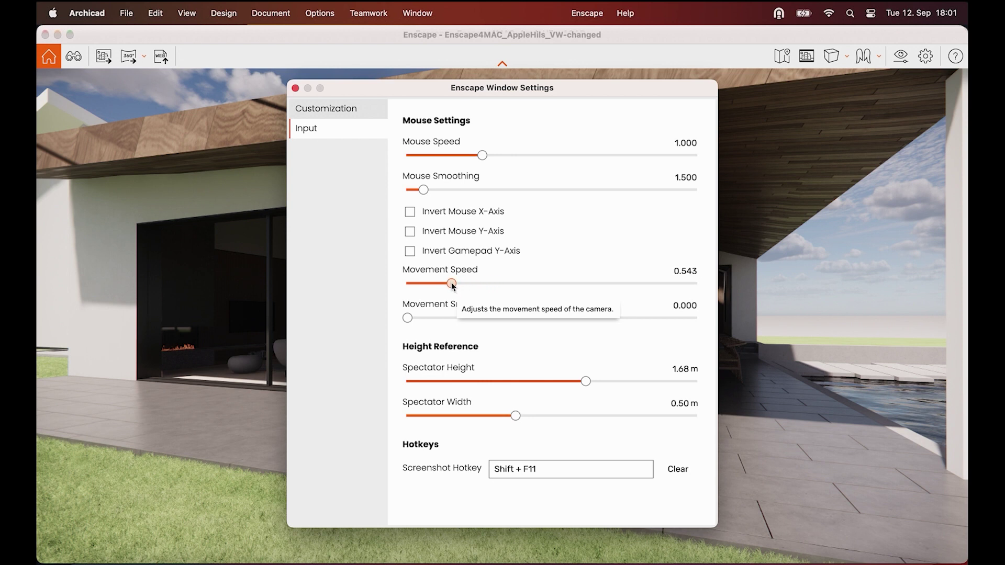
left_click(295, 88)
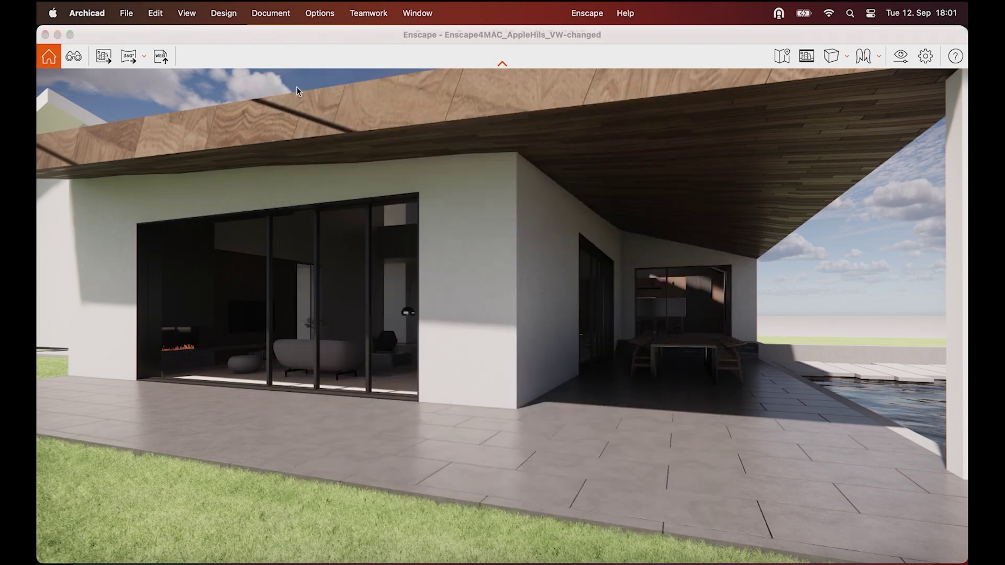
- Adjust the time of day to 10:29 from a viewpoint on the lawn beside the pool, and open the help
mouse_move(378, 224)
left_mouse_down()
mouse_move(492, 283)
mouse_move(319, 264)
mouse_move(267, 232)
mouse_move(374, 234)
mouse_move(373, 207)
left_mouse_up()
key("w")
key("s")
key("s")
mouse_move(451, 278)
right_mouse_down("shift")
mouse_move(659, 278)
mouse_move(398, 278)
mouse_move(455, 282)
right_mouse_up("shift")
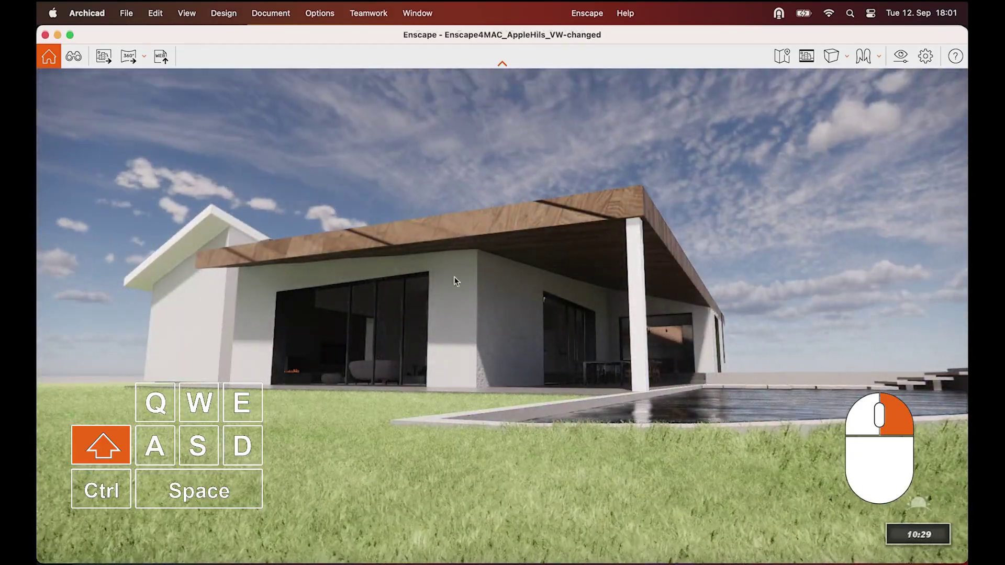
left_click(954, 62)
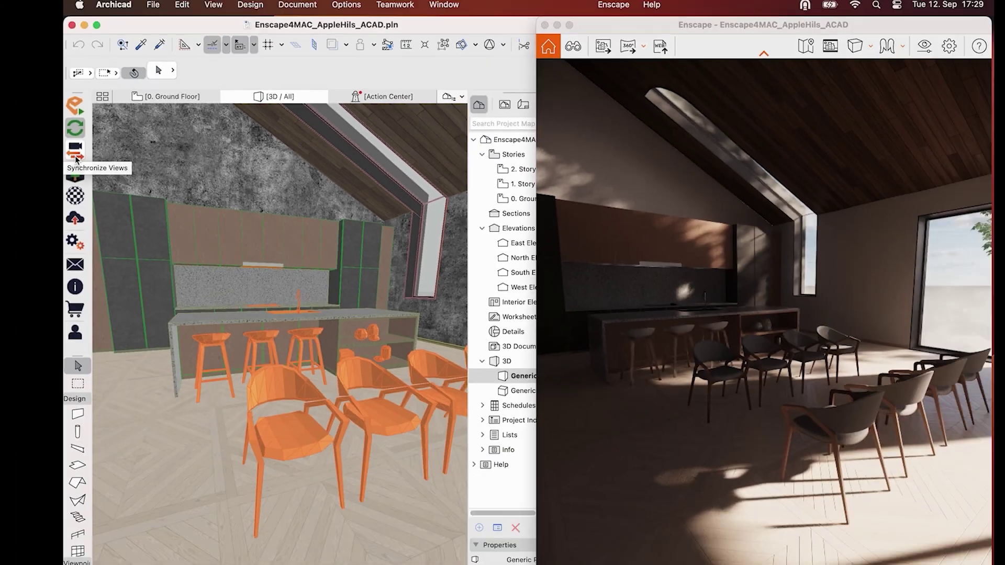
- Turn on Synchronize Views and navigate the Archicad 3D view around the kitchen island and dining chairs
left_click(26, 220)
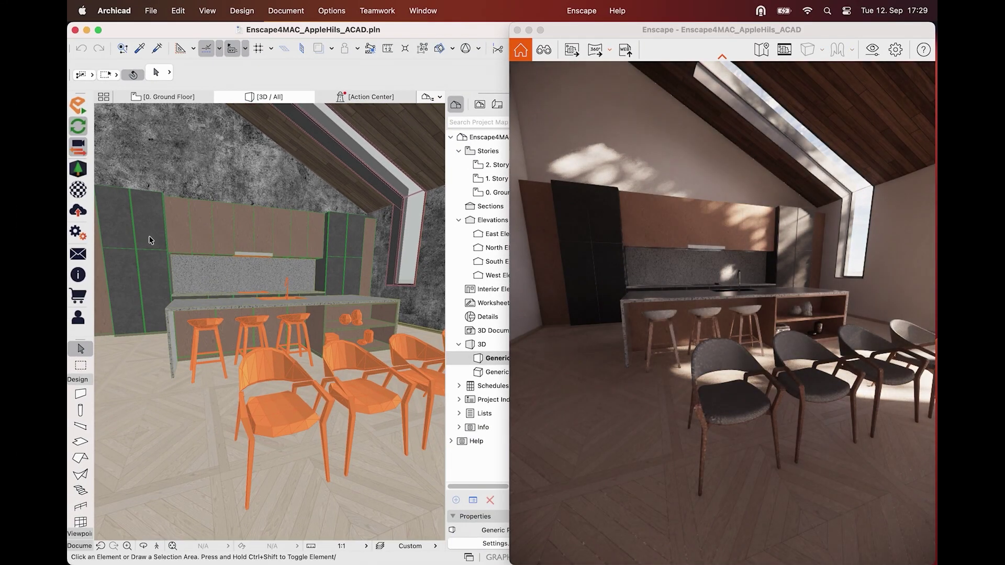
scroll(225, 343, "down", 3)
scroll(225, 343, "up", 5)
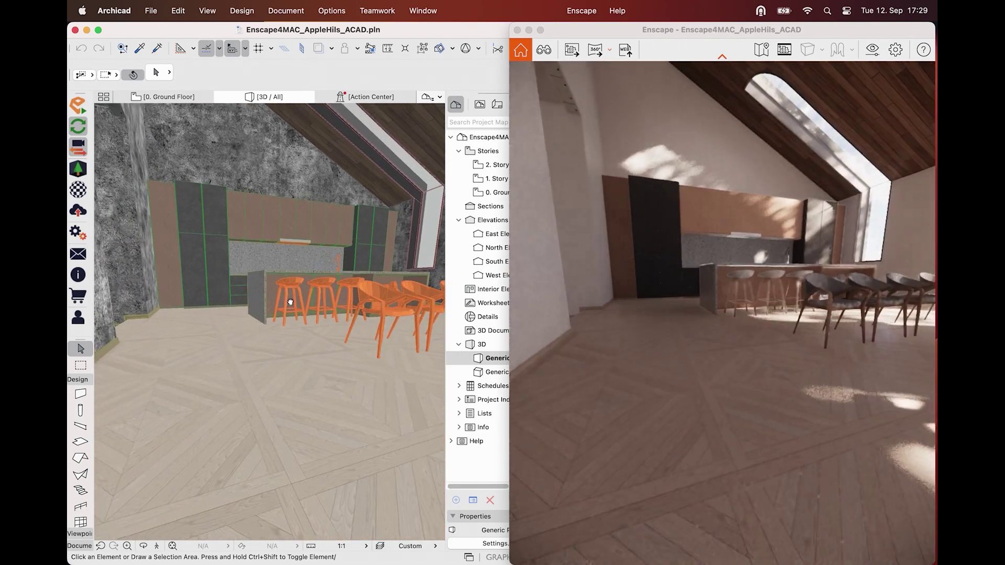
scroll(171, 307, "down", 3)
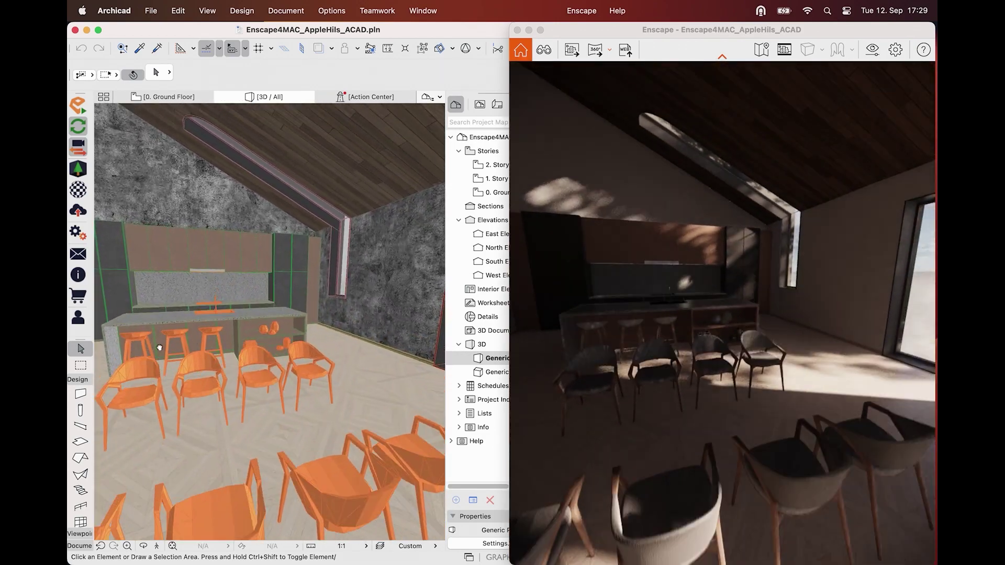
scroll(172, 319, "up", 4)
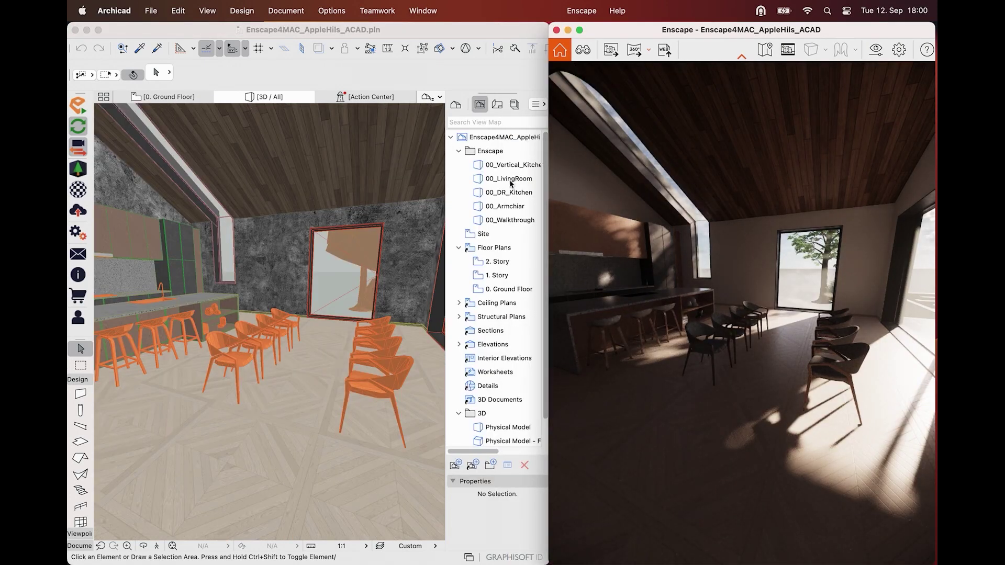
- Select the saved 00_Armchiar view in Archicad's View Map and open View Management in Enscape
scroll(503, 267, "down", 1)
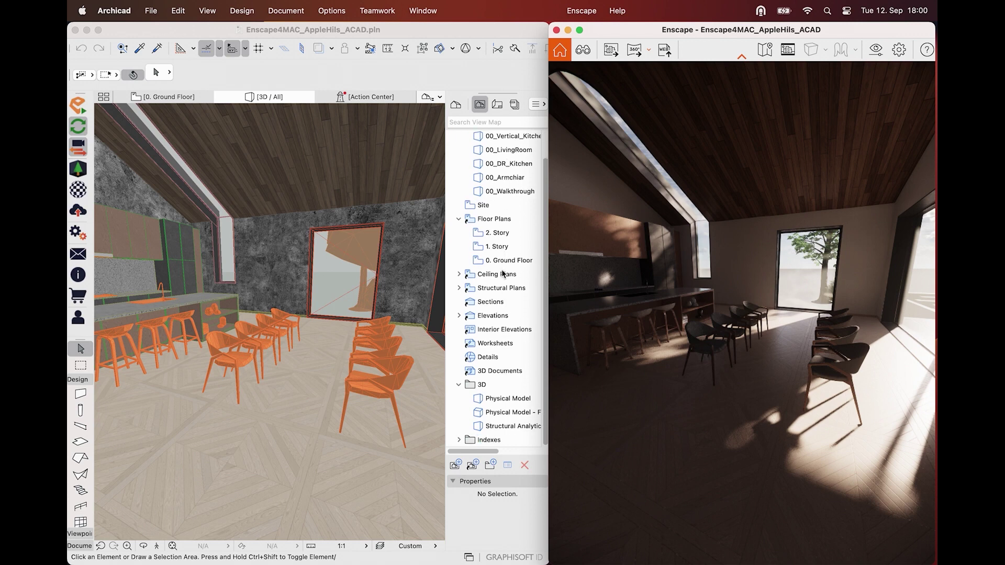
scroll(503, 267, "up", 1)
left_click(501, 179)
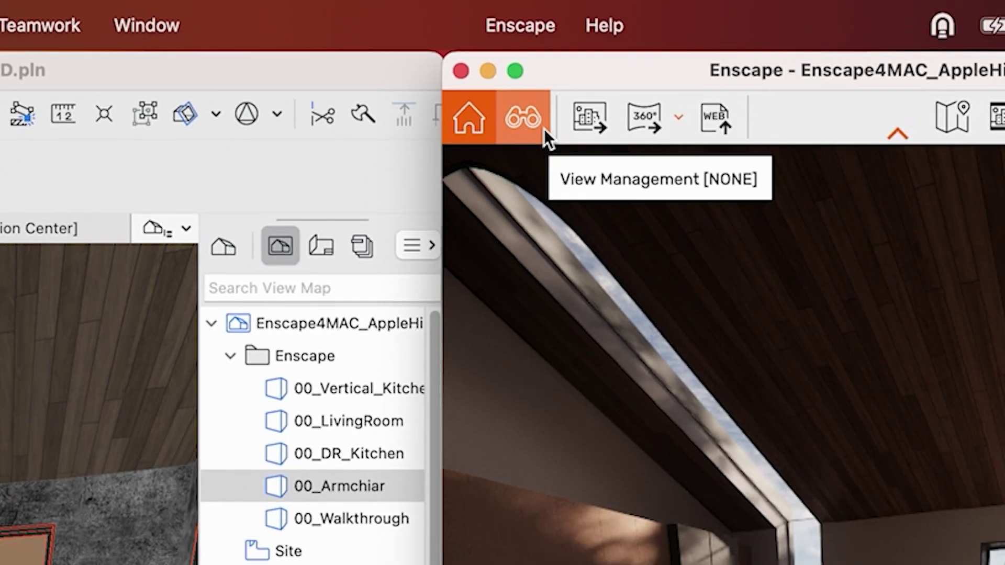
left_click(527, 156)
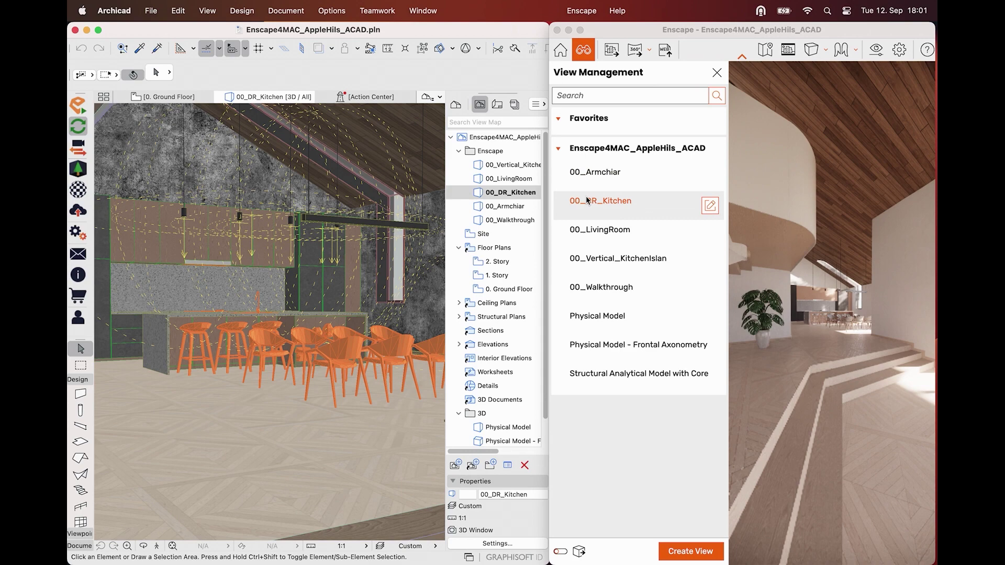
- Load the saved views 00_DR_Kitchen, 00_Armchiar and 00_LivingRoom one after another in Enscape
left_click(587, 202)
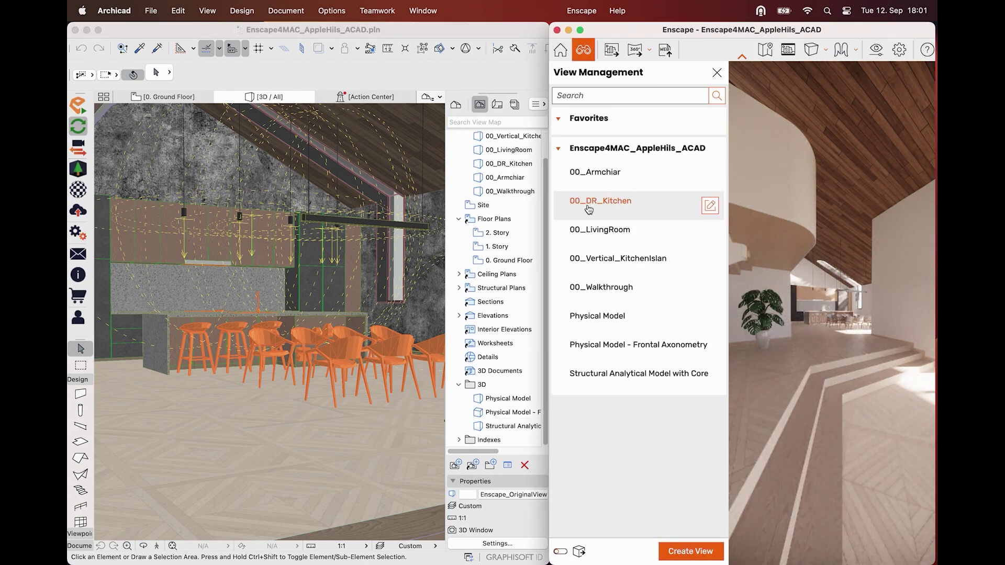
left_click(591, 186)
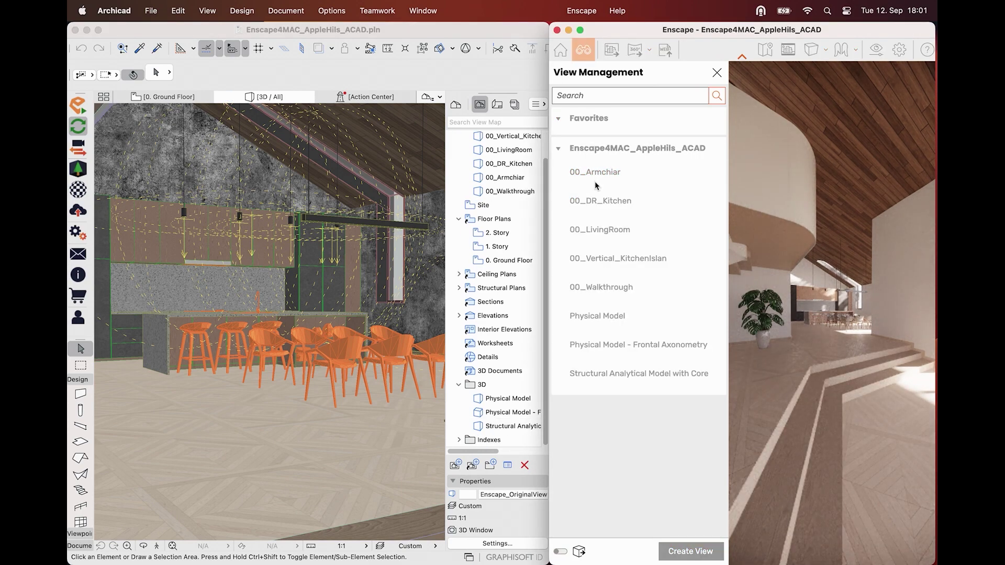
left_click(597, 233)
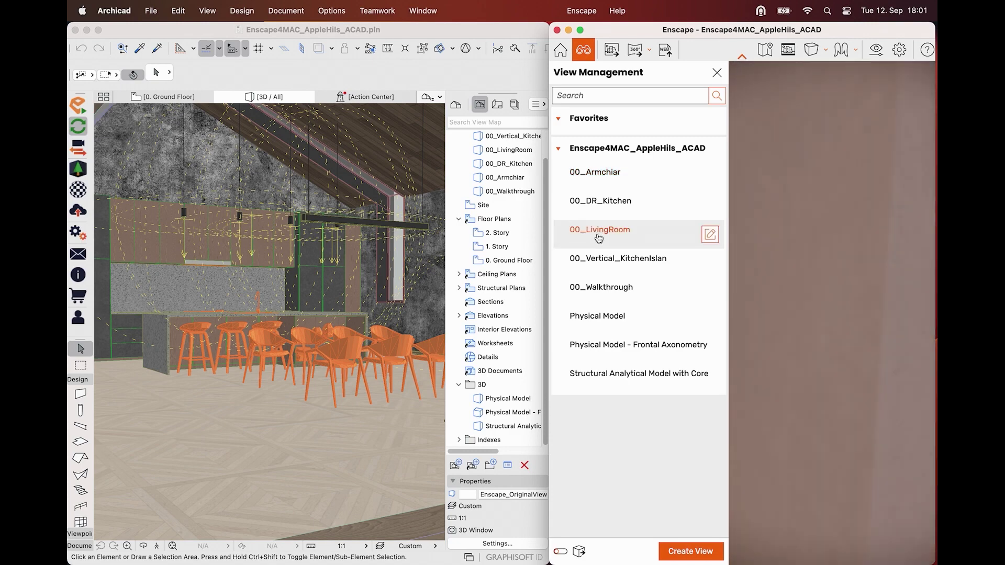
left_click(599, 260)
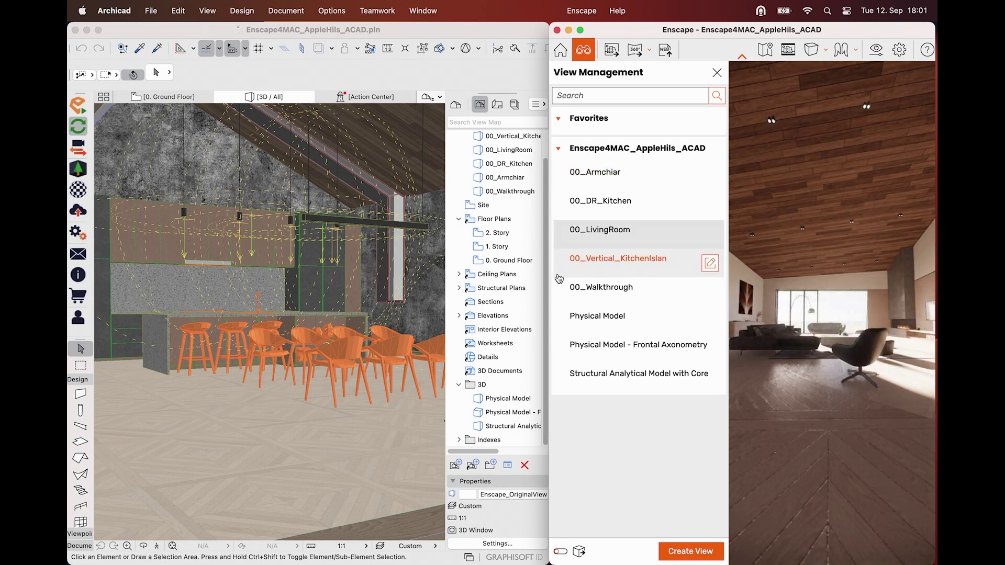
- Widen the Enscape window to the full screen width and cycle through the 00_Armchiar, 00_DR_Kitchen and 00_Walkthrough views
left_click_drag(550, 276, 67, 263)
left_click(100, 175)
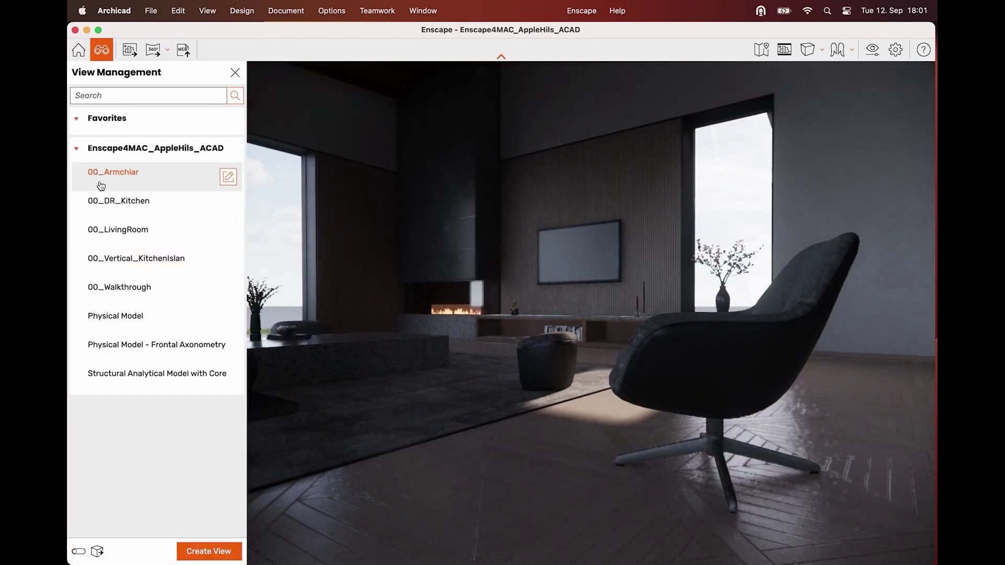
left_click(100, 209)
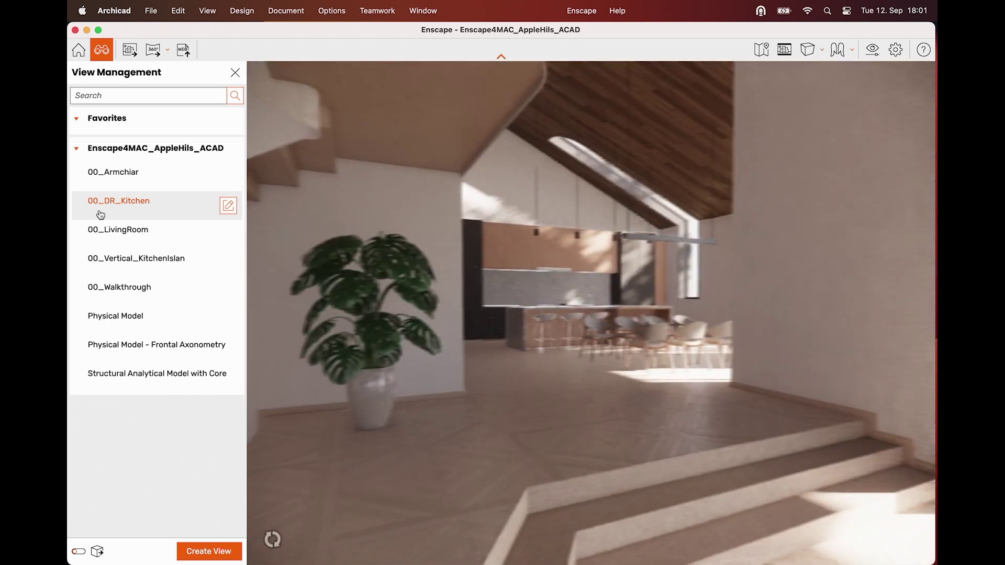
left_click(116, 290)
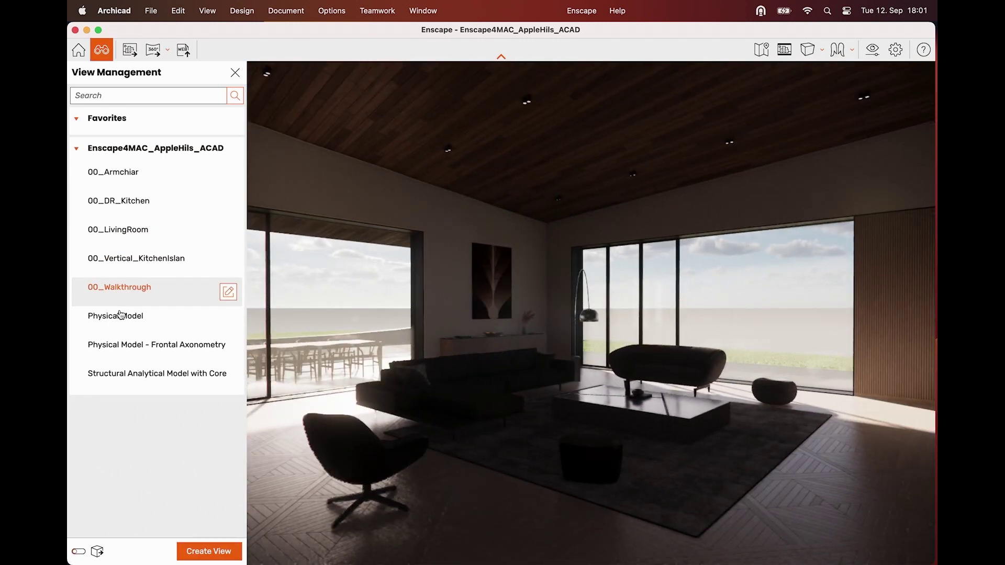
left_click(120, 316)
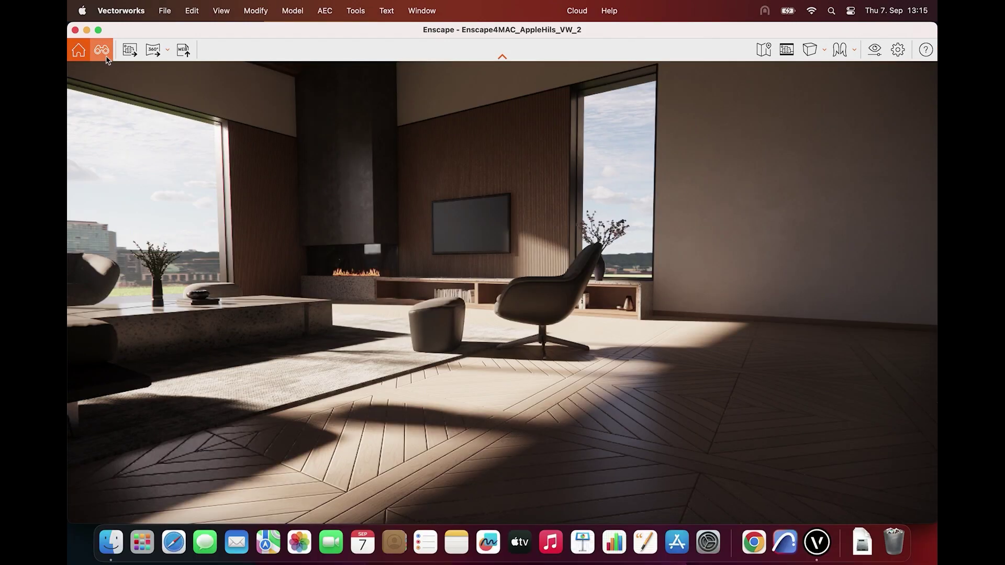
- Load the Light Study view from View Management and shift the time of day to examine the living room's lighting
left_click(102, 50)
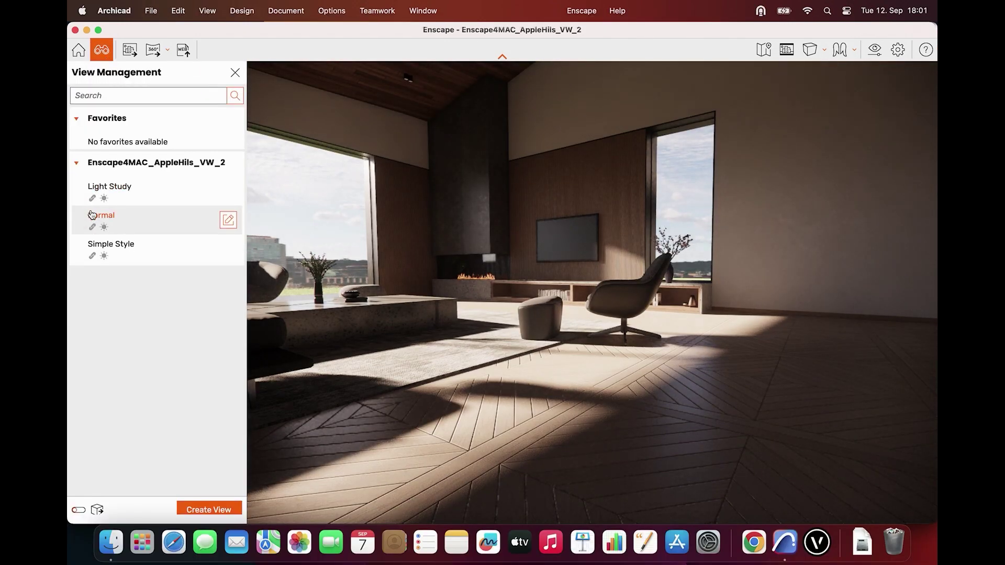
left_click(118, 199)
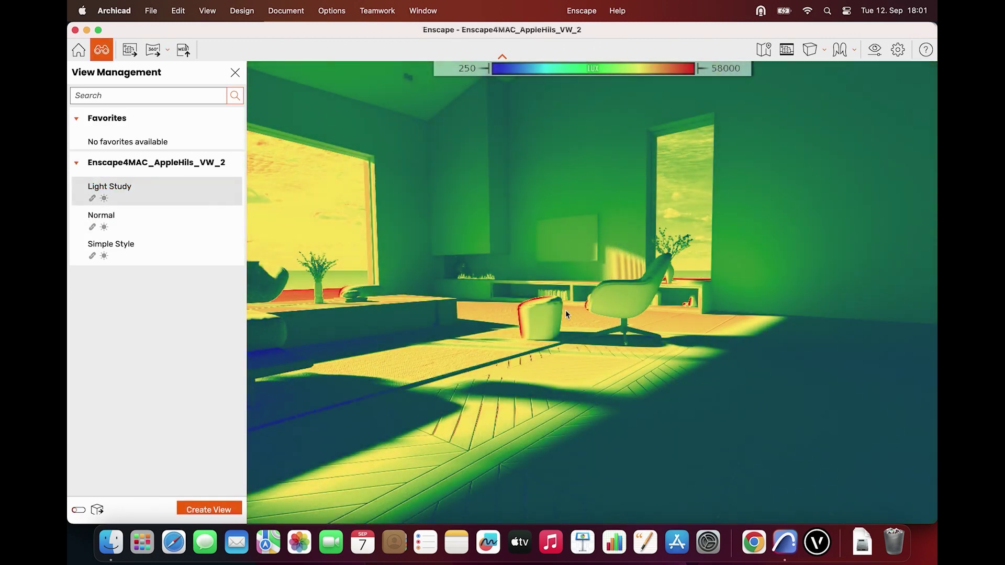
right_click_drag(591, 315, 617, 315, "shift")
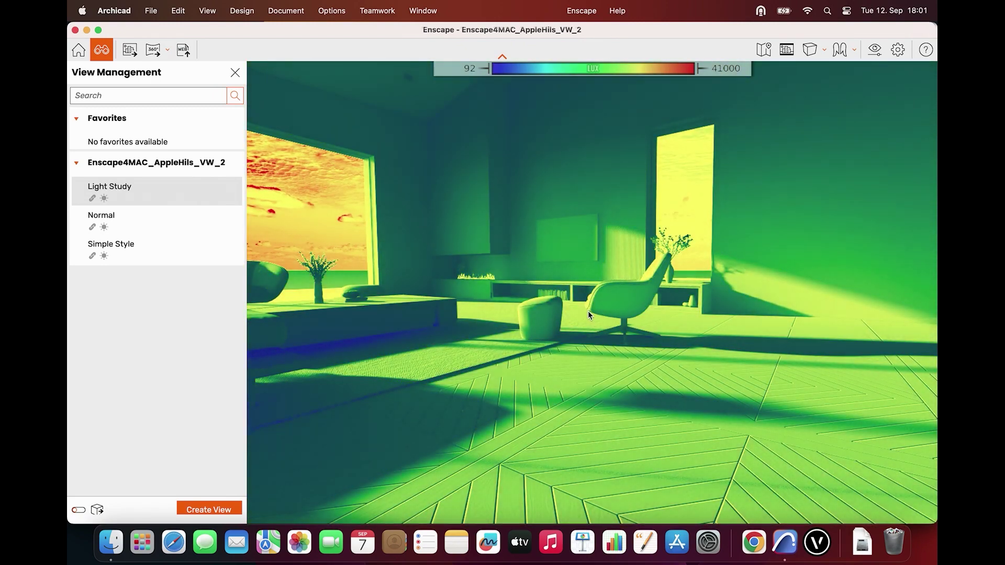
left_click_drag(586, 310, 429, 310)
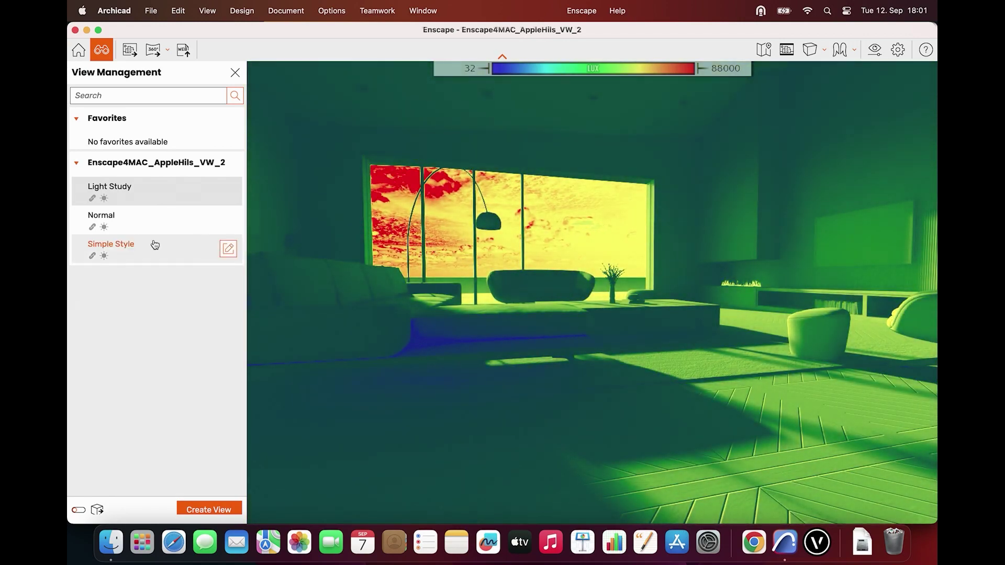
- Load the Normal view and the Simple Style view to compare the living room's visual styles
left_click(153, 231)
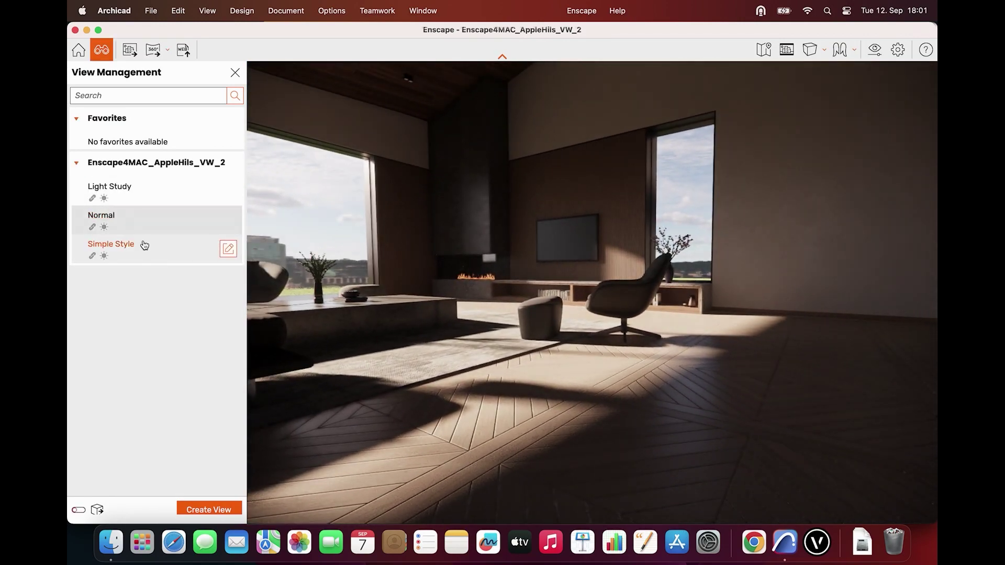
left_click(144, 245)
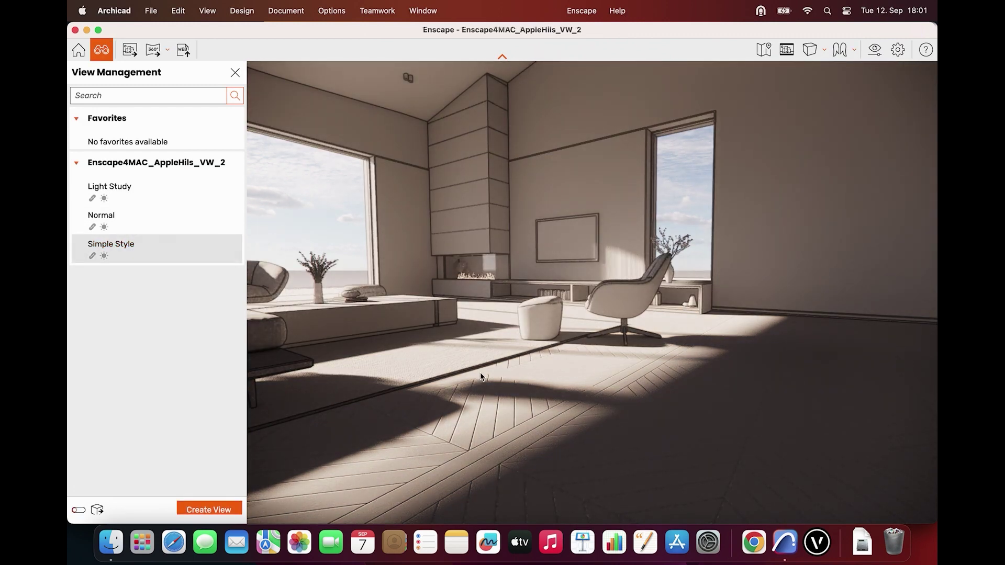
right_click_drag(481, 377, 414, 395)
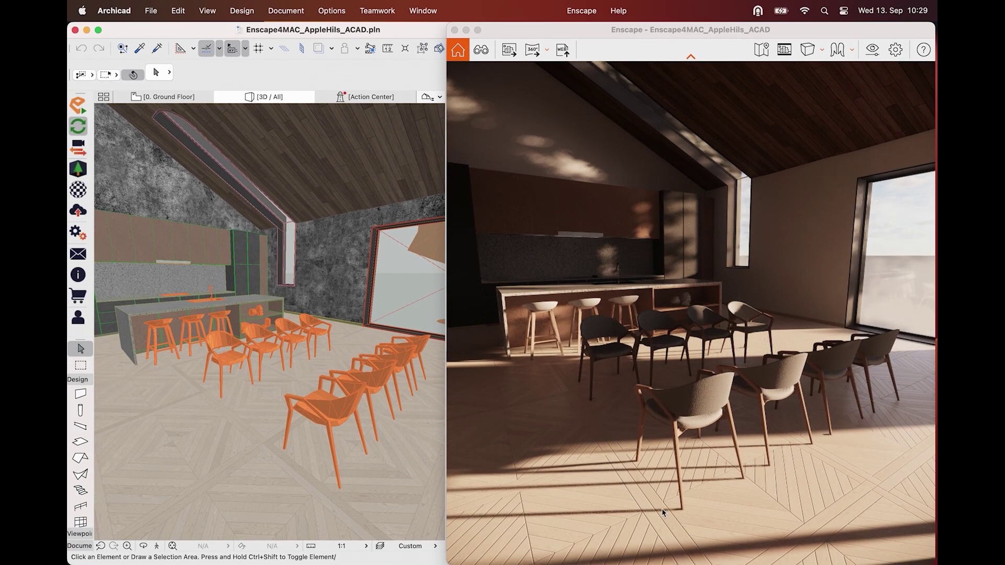
- Delete the nearest dining chair of the front row in the Archicad 3D view
left_click(355, 409)
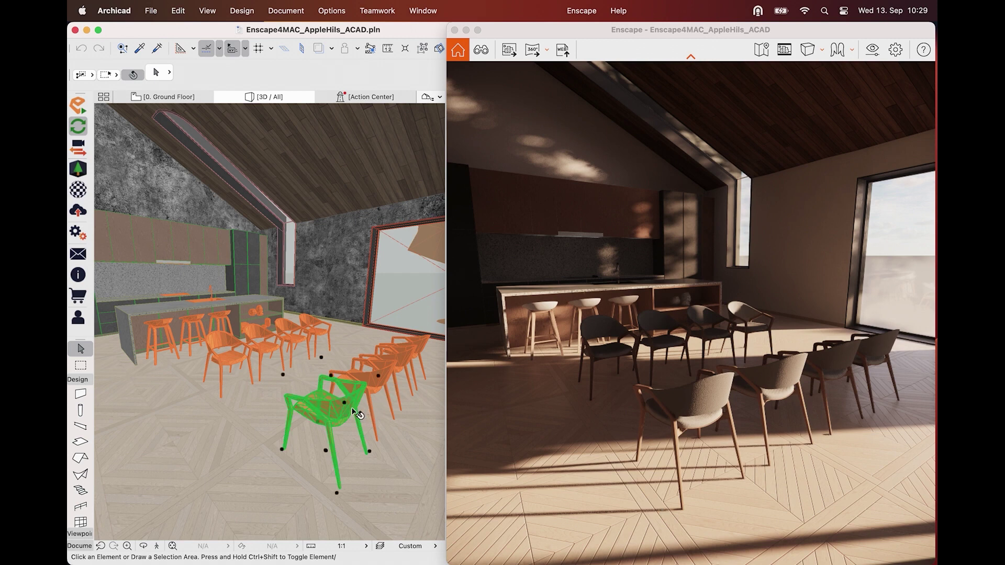
key("Delete")
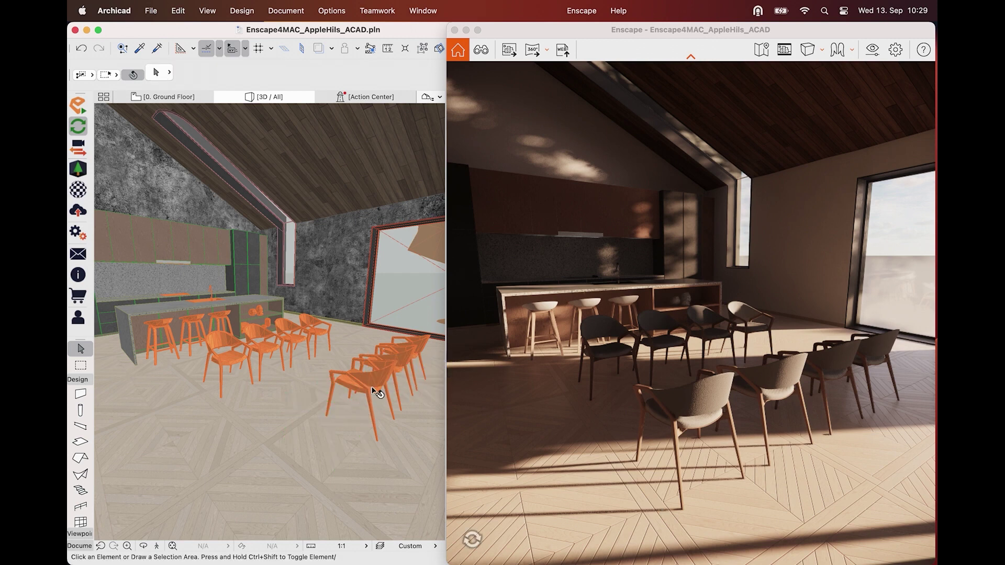
- Delete the nearest remaining dining chair of the front row and undo the chair deletions
left_click(372, 386)
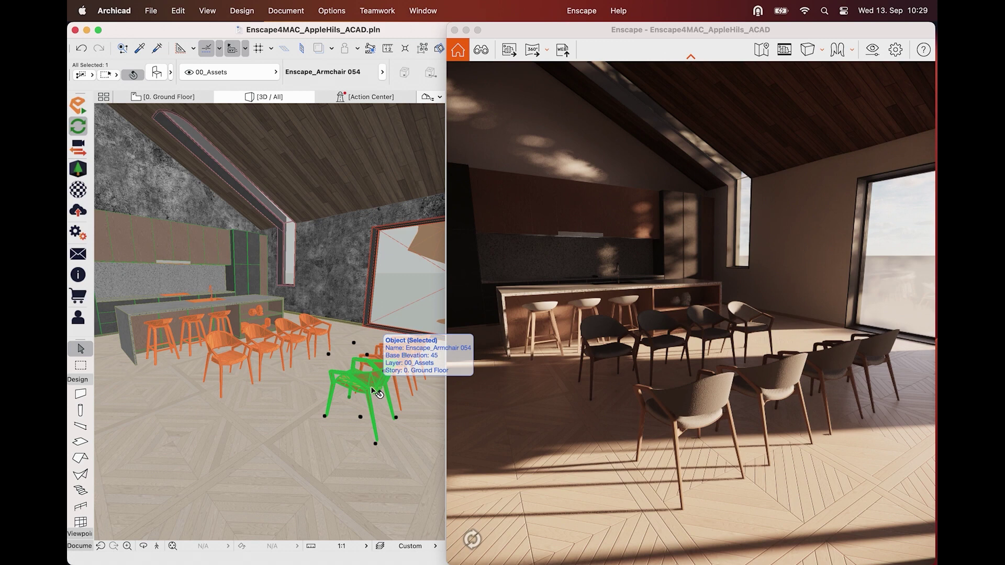
key("Delete")
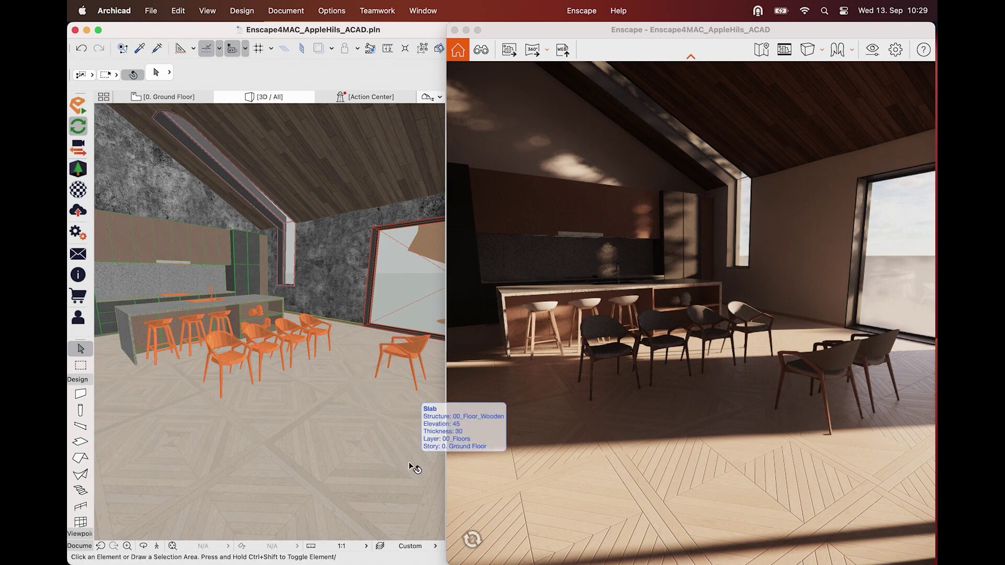
key("super+z")
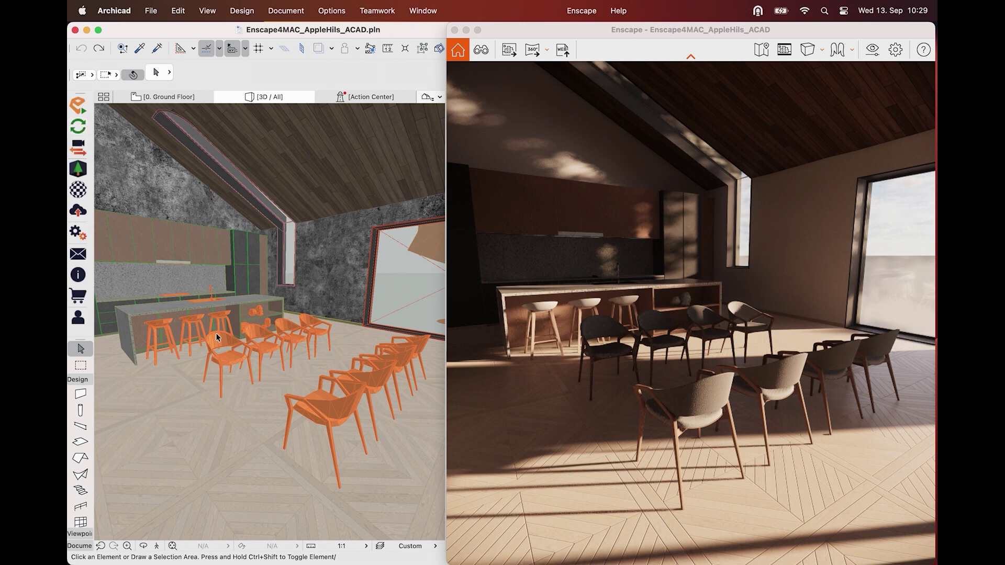
- With live updates paused, delete the dining chairs of the front row one by one in the Archicad 3D view
left_click(338, 404)
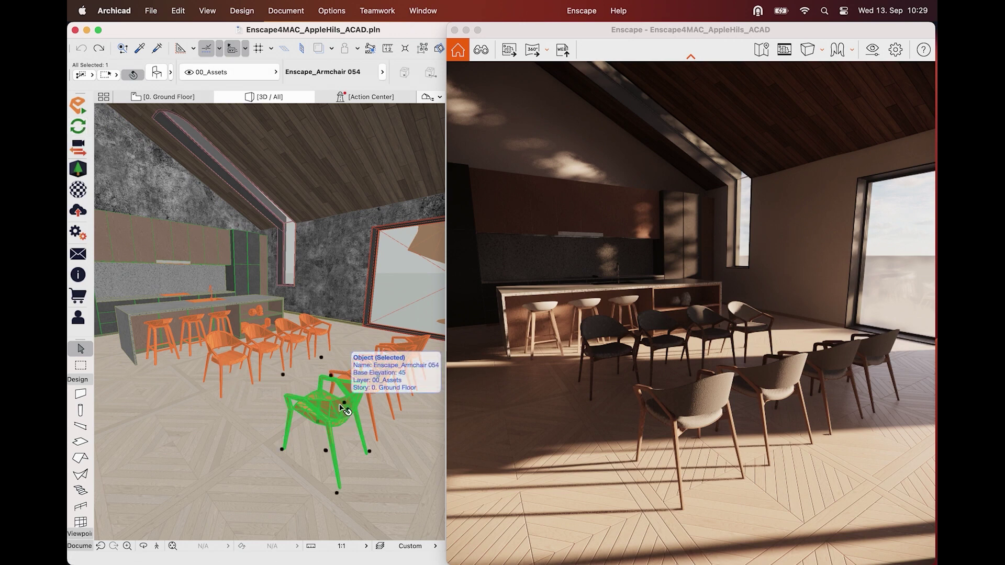
key("BackSpace")
left_click(353, 389)
key("BackSpace")
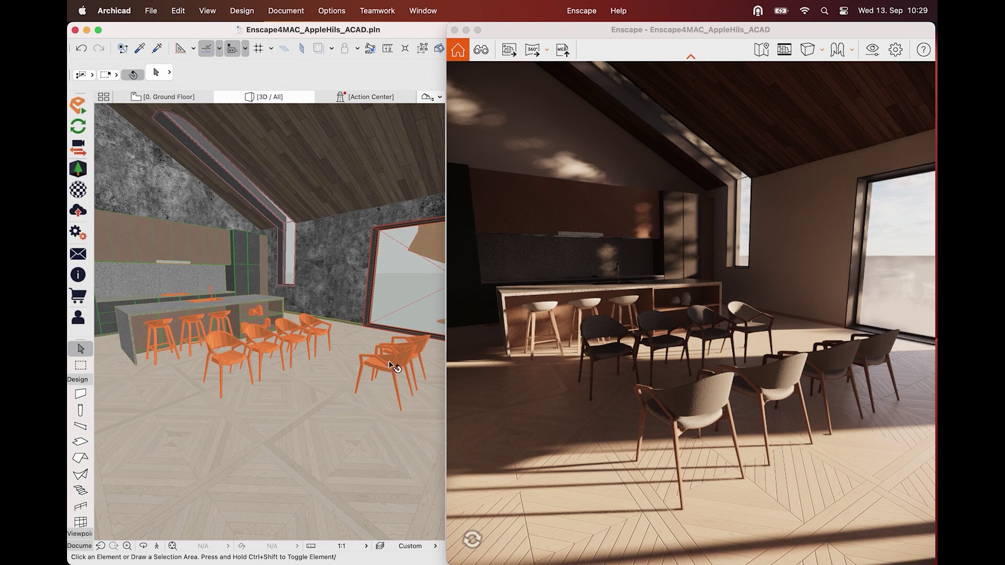
left_click(395, 359)
key("BackSpace")
left_click(396, 361)
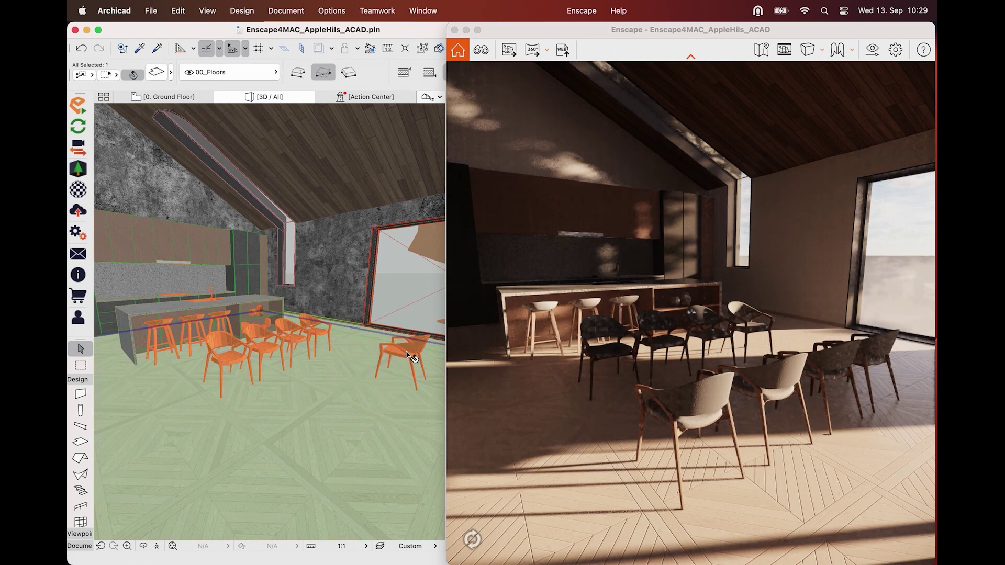
left_click(406, 351)
key("BackSpace")
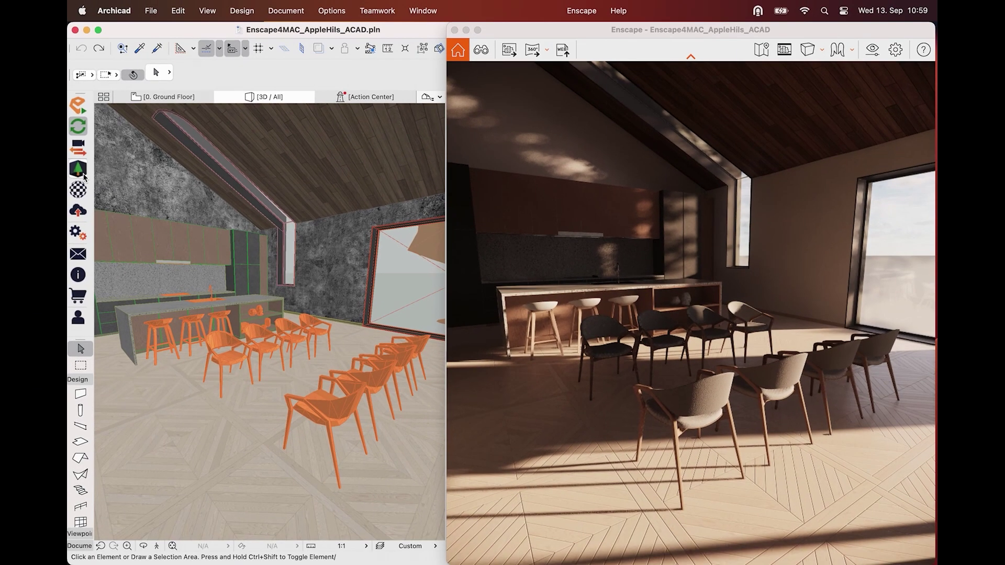
- Open the Enscape Asset Library and browse all assets, the Animals category and the Furniture category
left_click(84, 177)
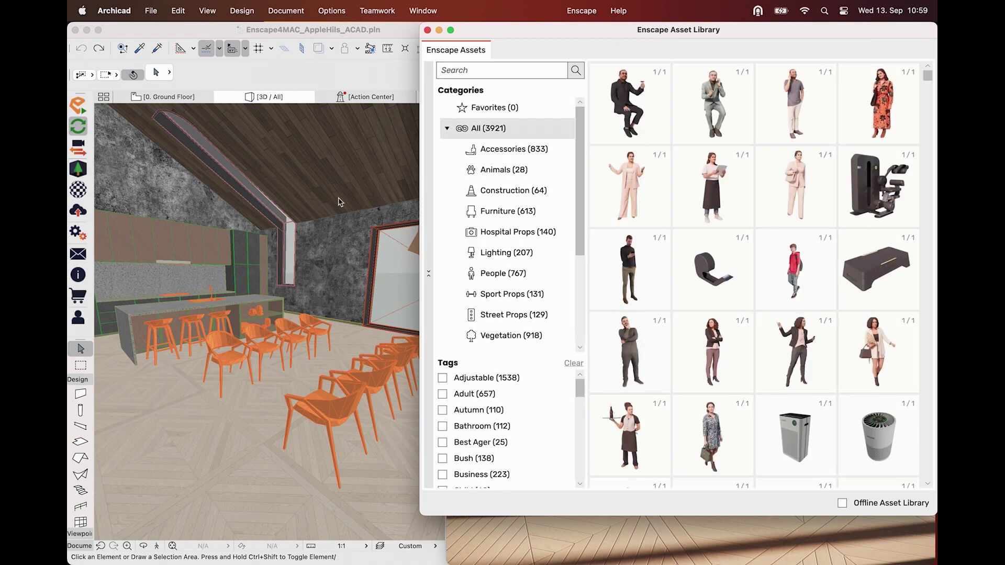
scroll(668, 173, "down", 6)
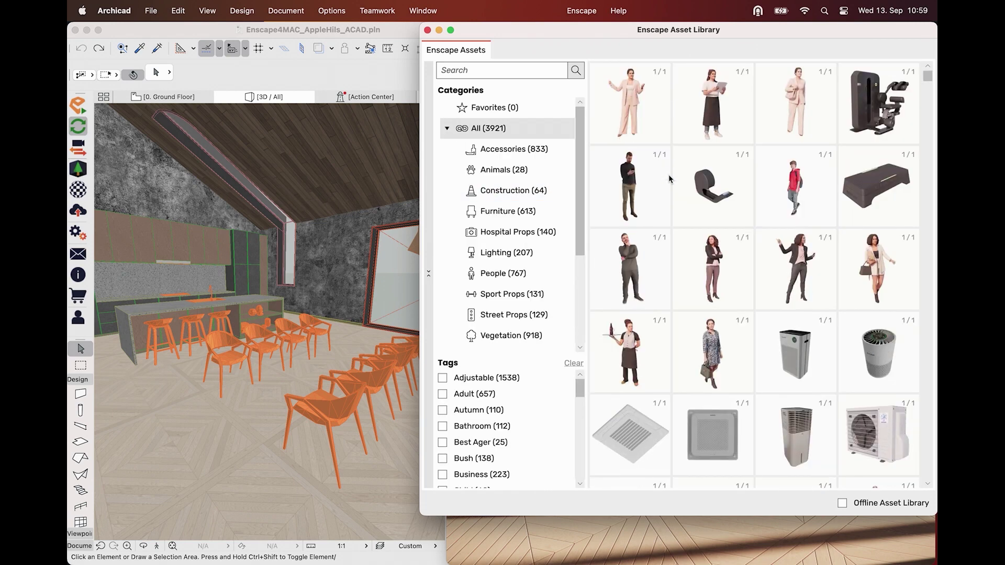
scroll(669, 187, "down", 10)
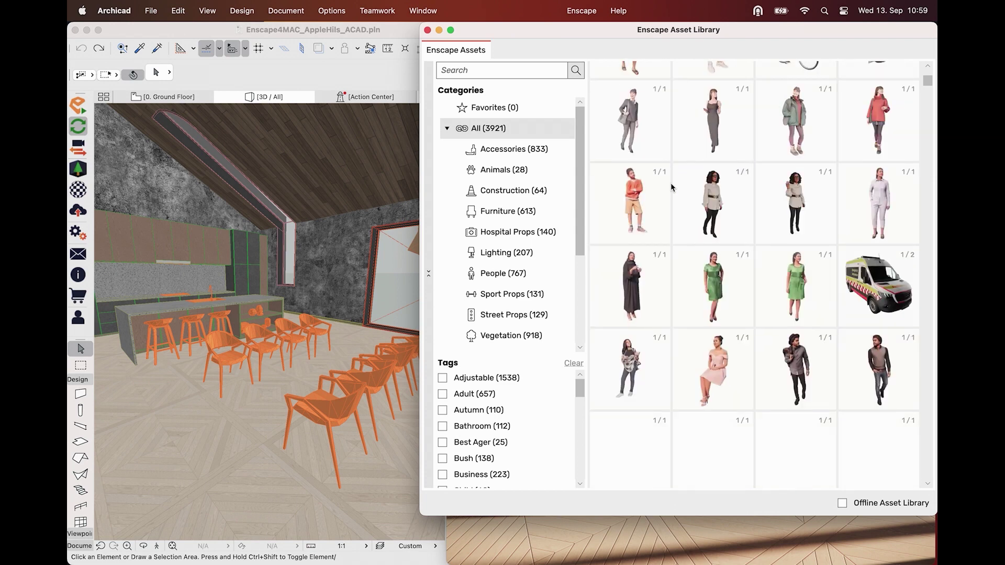
scroll(672, 189, "down", 2)
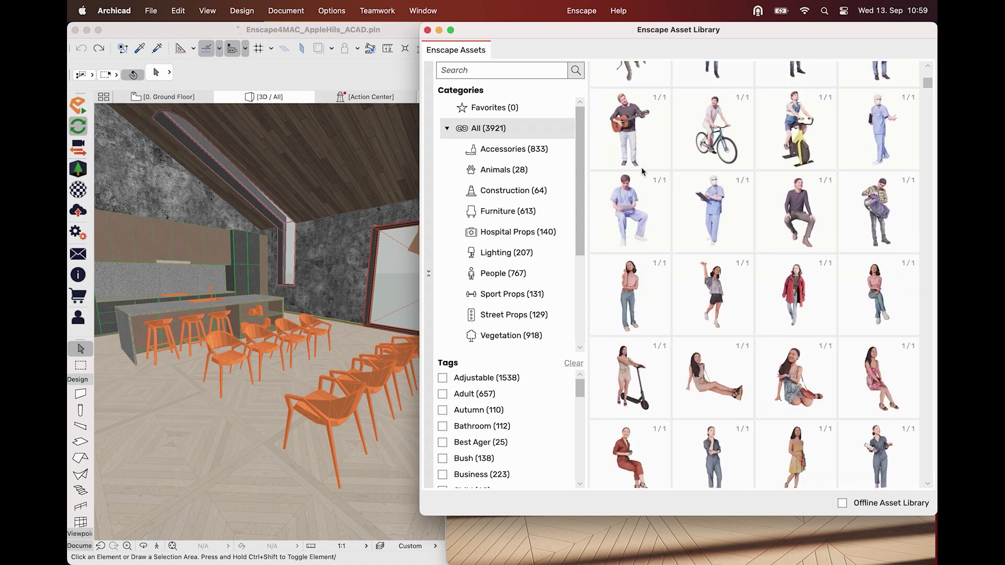
left_click(542, 172)
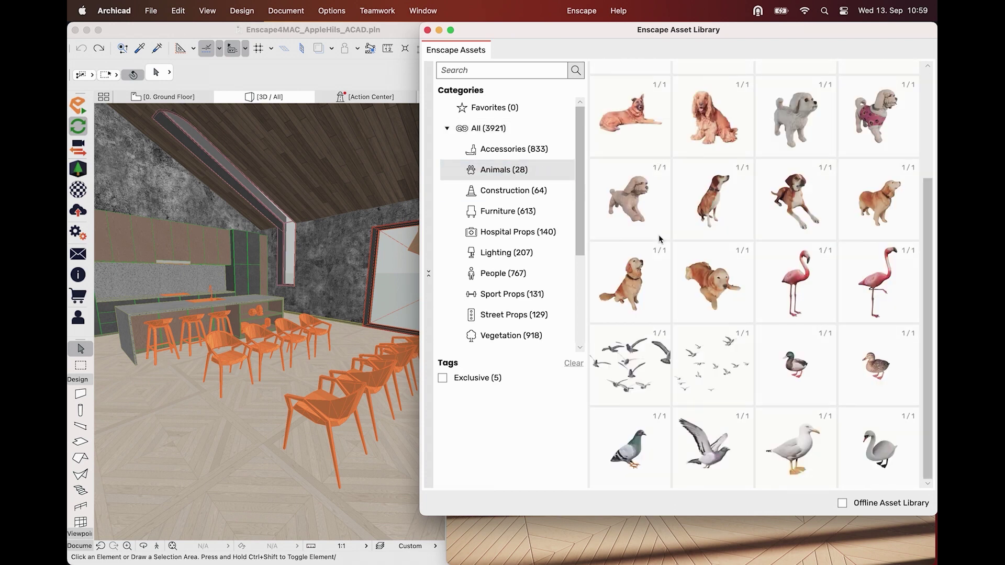
scroll(667, 233, "up", 3)
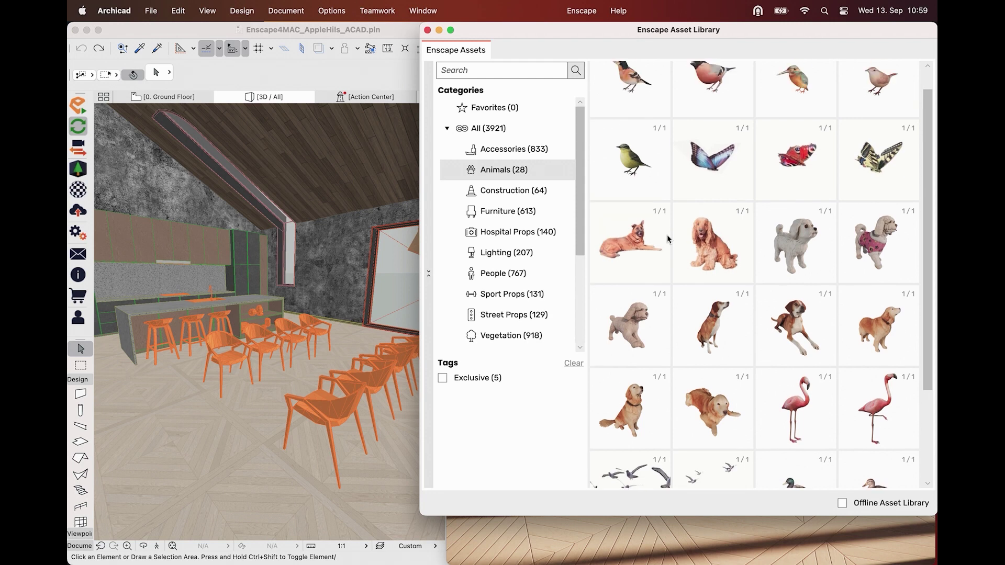
left_click(547, 217)
scroll(695, 247, "down", 5)
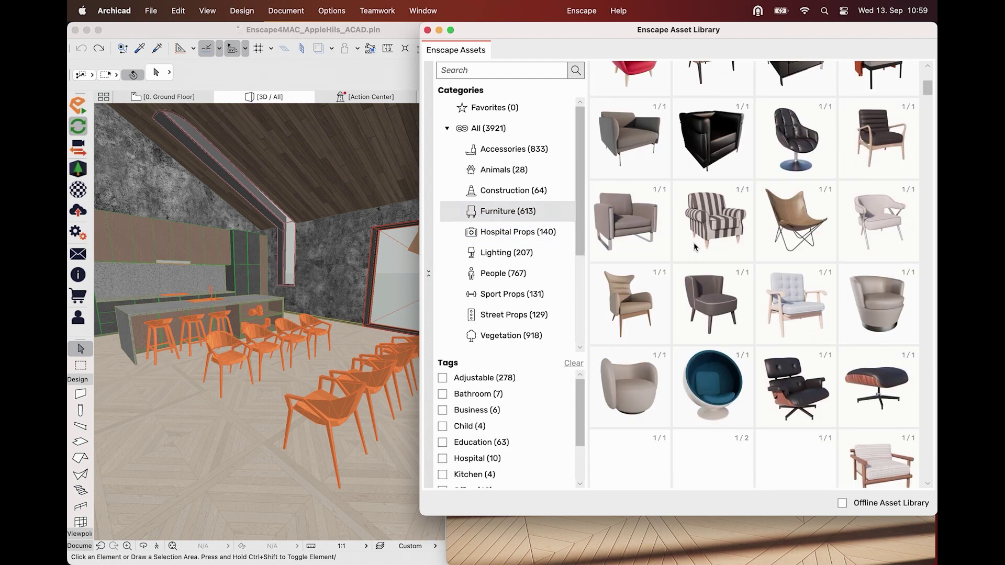
scroll(695, 246, "down", 15)
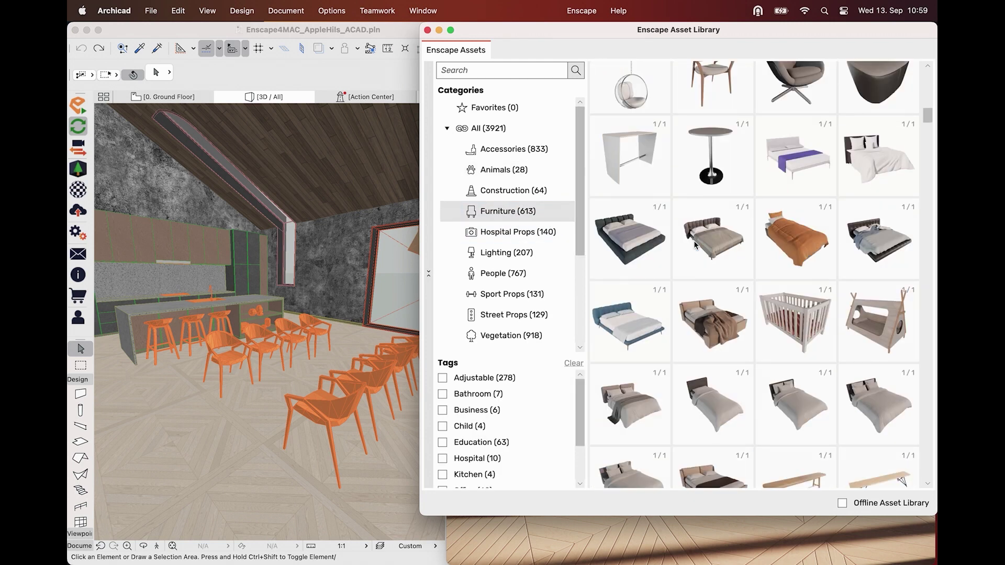
scroll(482, 466, "down", 2)
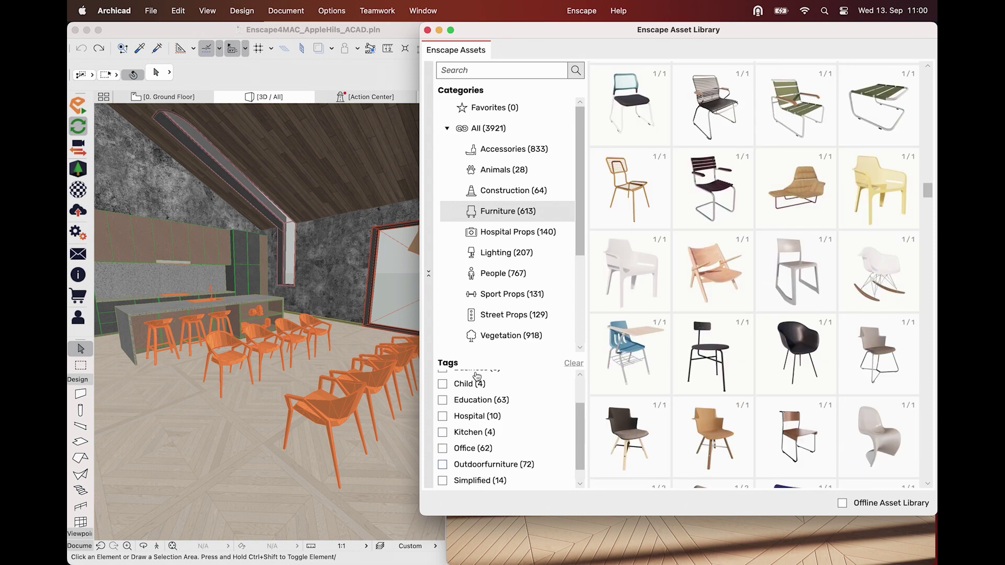
- Search the furniture assets for TABLE, place the green-topped rectangular table between the two chair rows, and uncover the Enscape view to inspect it
left_click(519, 77)
type("TABLE")
key("Return")
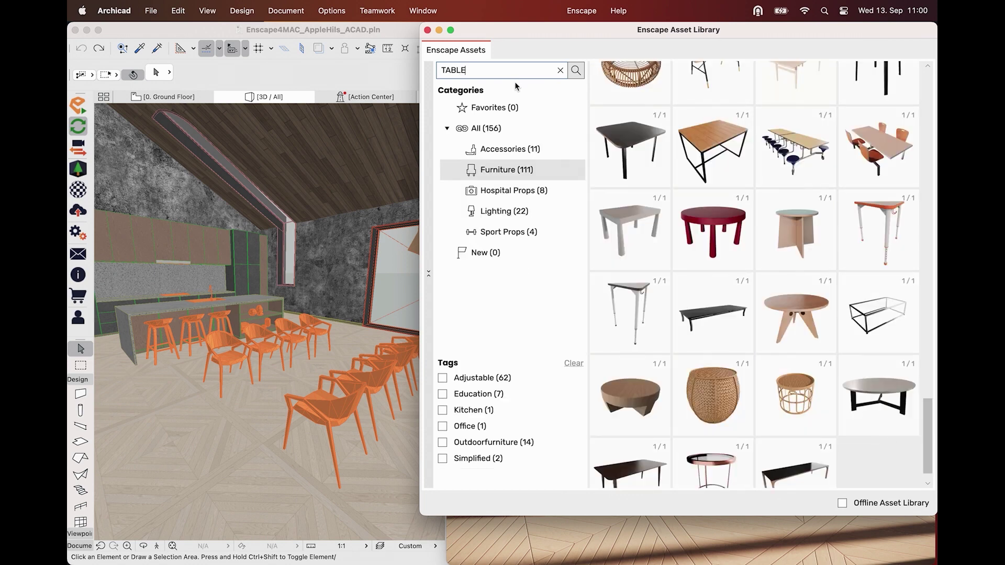
scroll(678, 213, "up", 3)
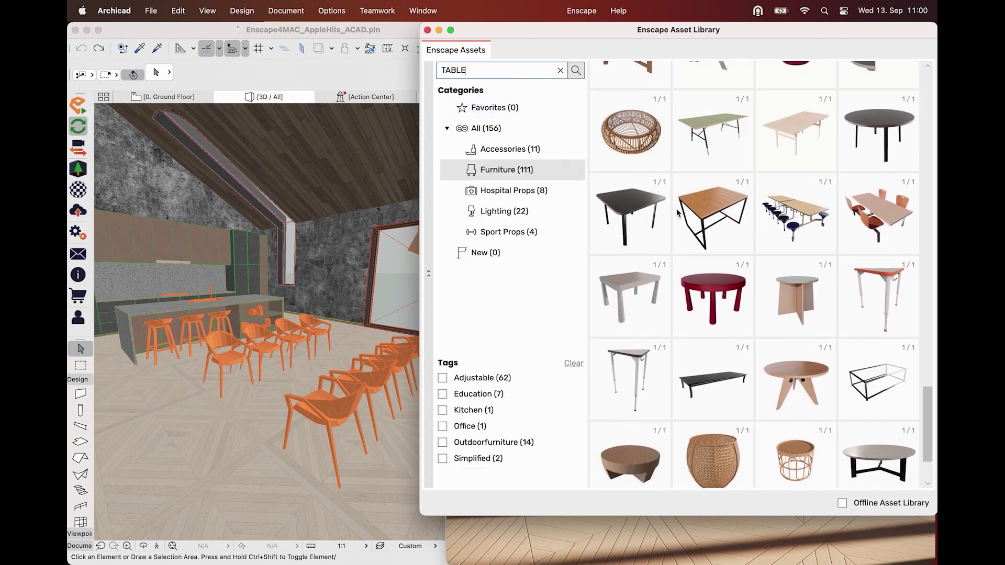
left_click(715, 153)
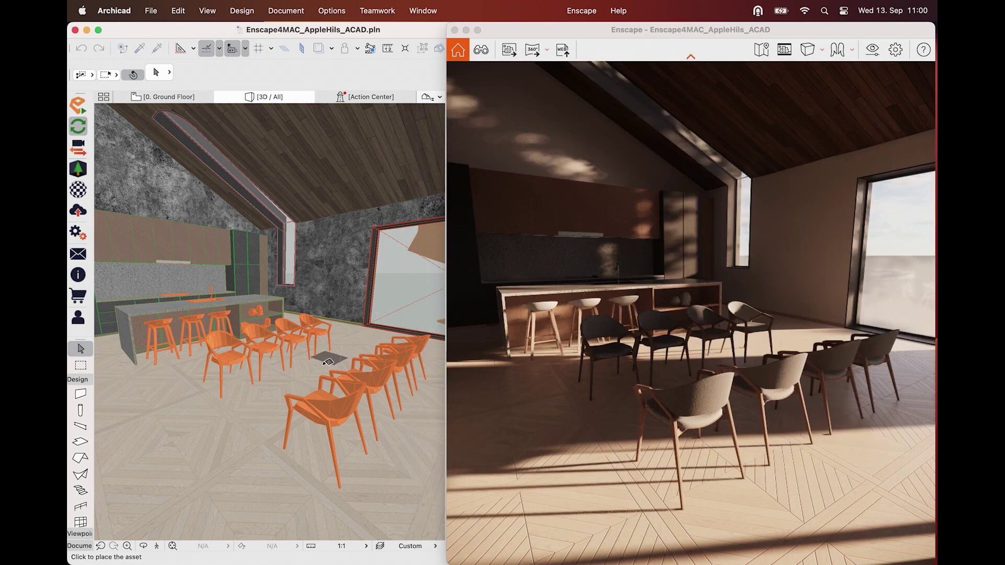
left_click(311, 380)
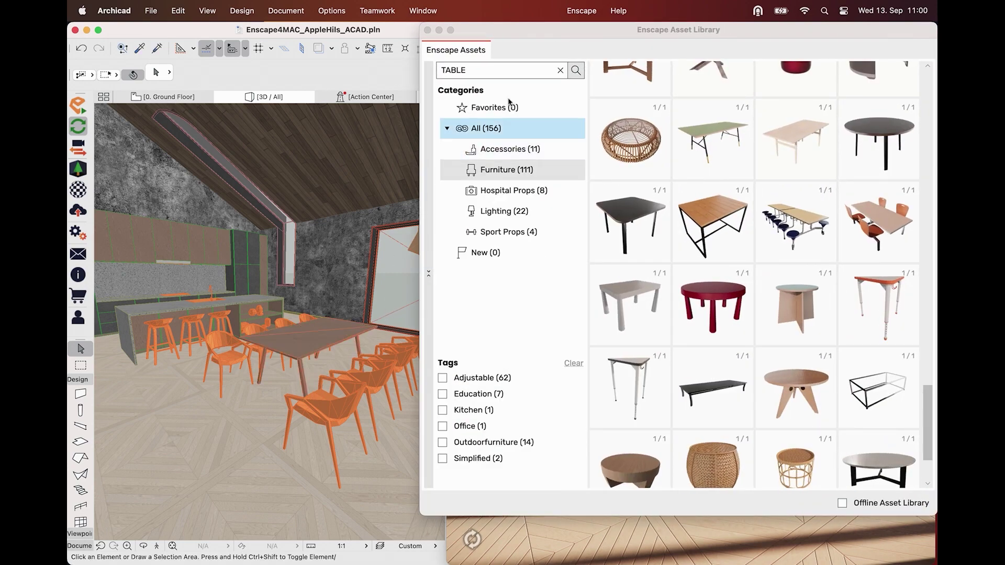
left_click_drag(587, 32, 479, 461)
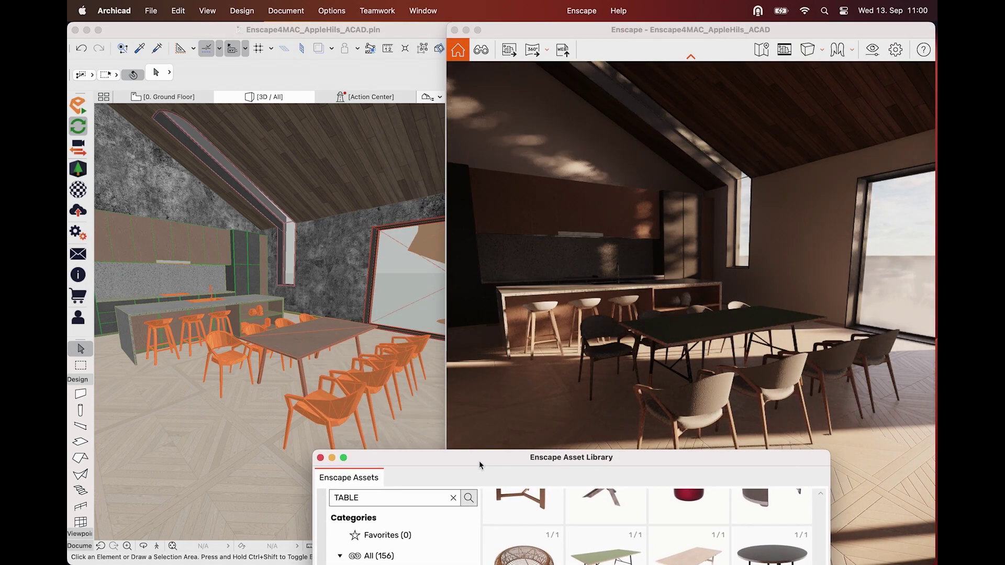
right_click_drag(683, 334, 974, 339)
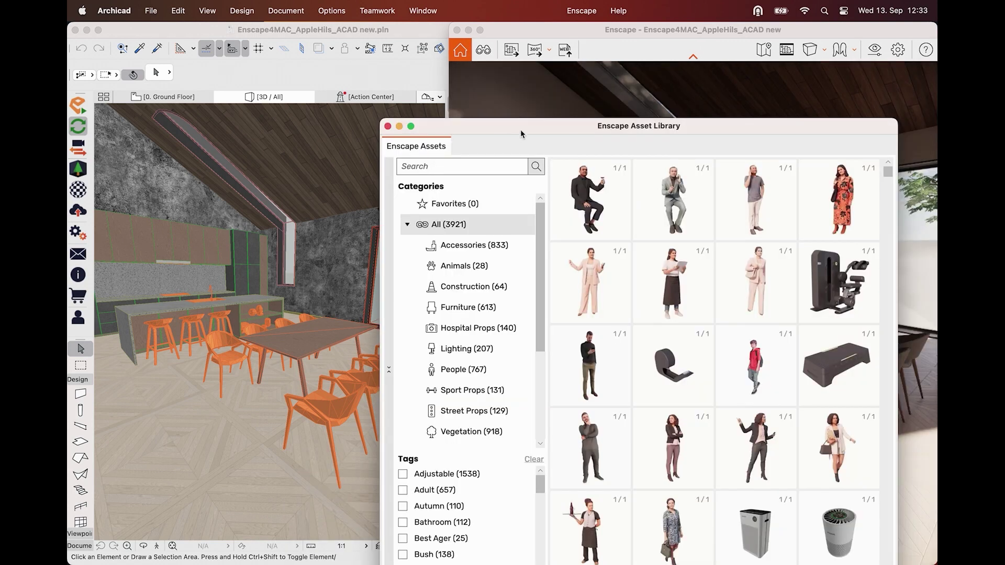
- Enable the Offline Asset Library and choose to download the latest version of all Enscape assets
left_click_drag(521, 130, 200, 42)
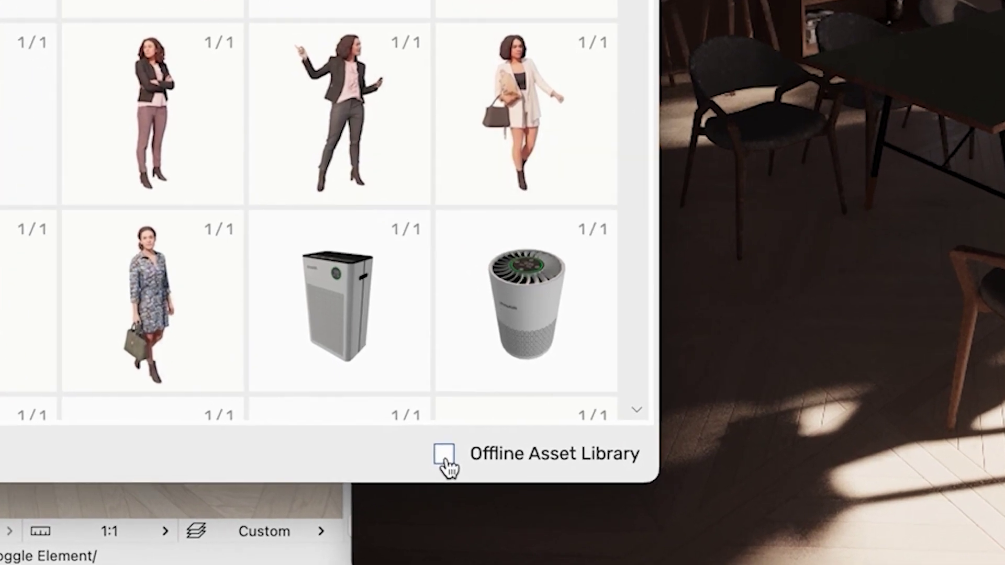
left_click(439, 448)
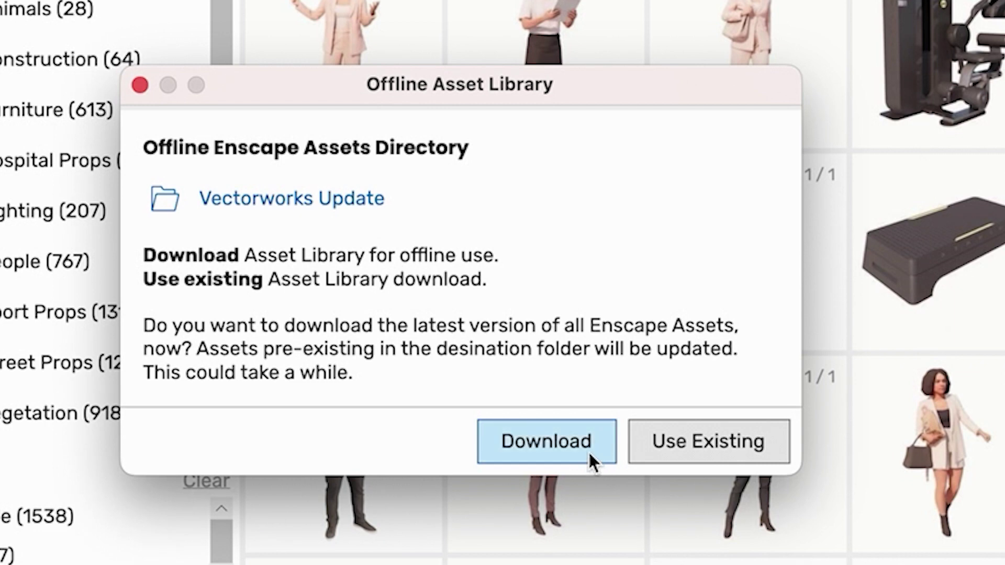
left_click(588, 451)
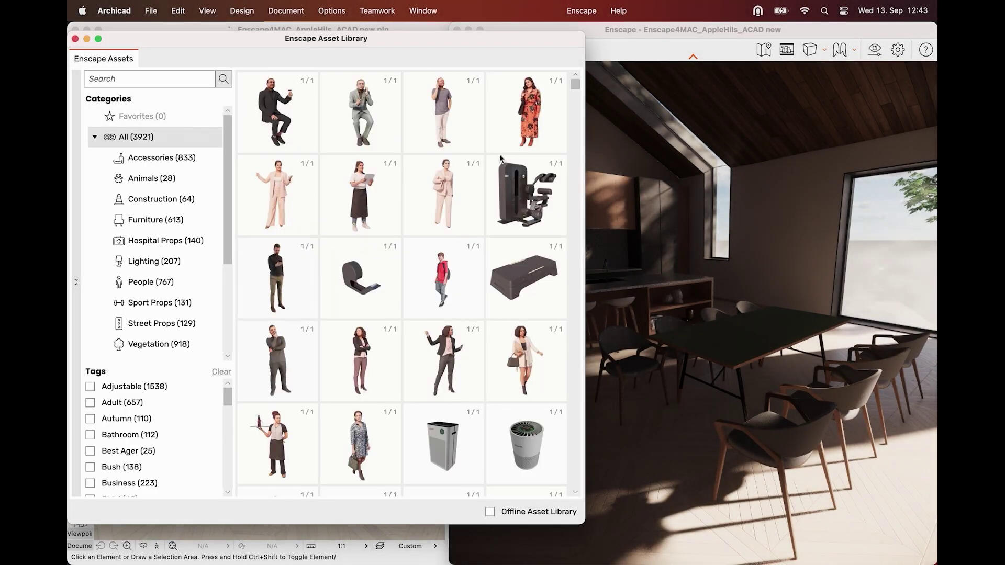
- Place the woman in the floral dress on the floor in front of the dining chairs and view her from the front in Enscape
left_click(508, 145)
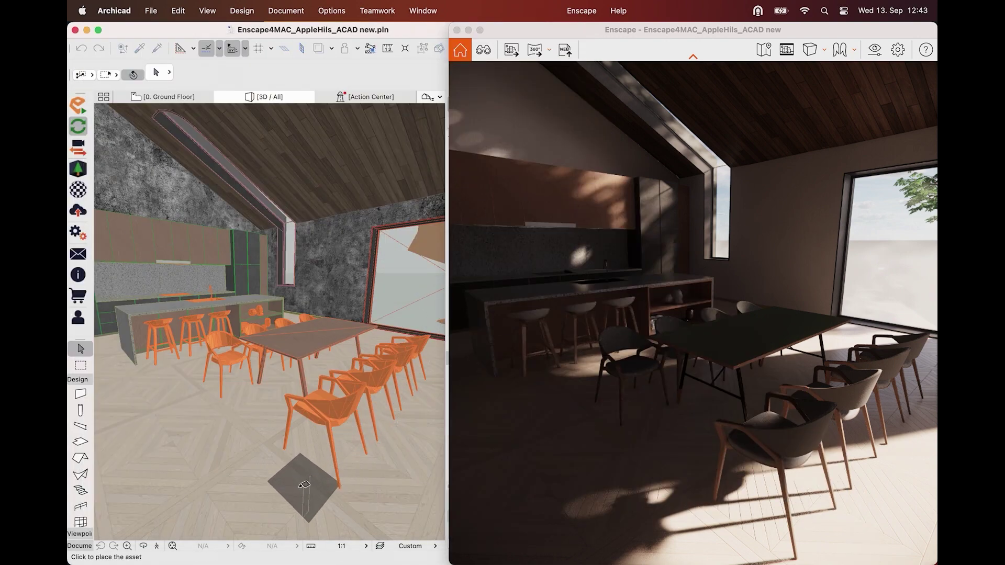
left_click(292, 498)
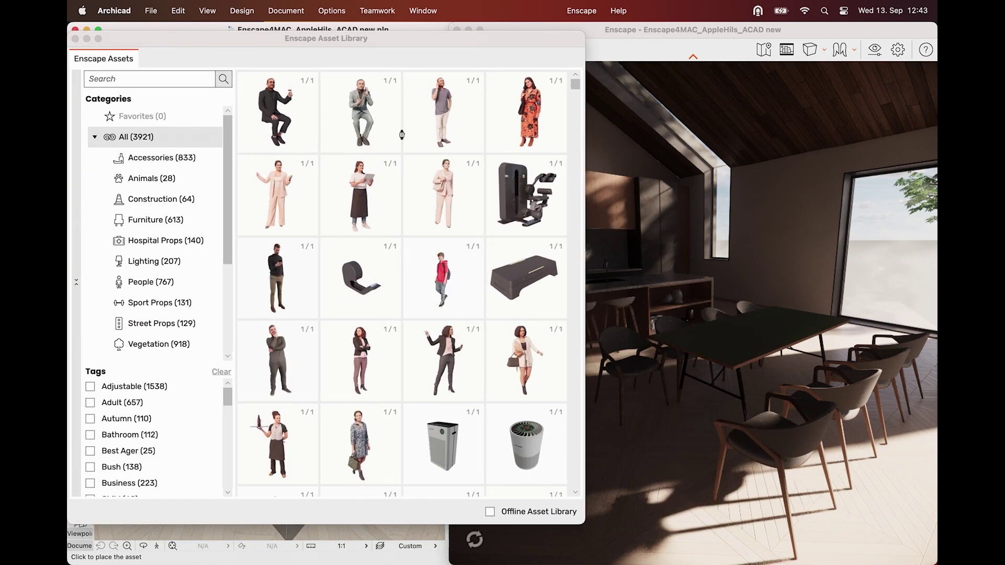
left_click(75, 38)
left_click(690, 395)
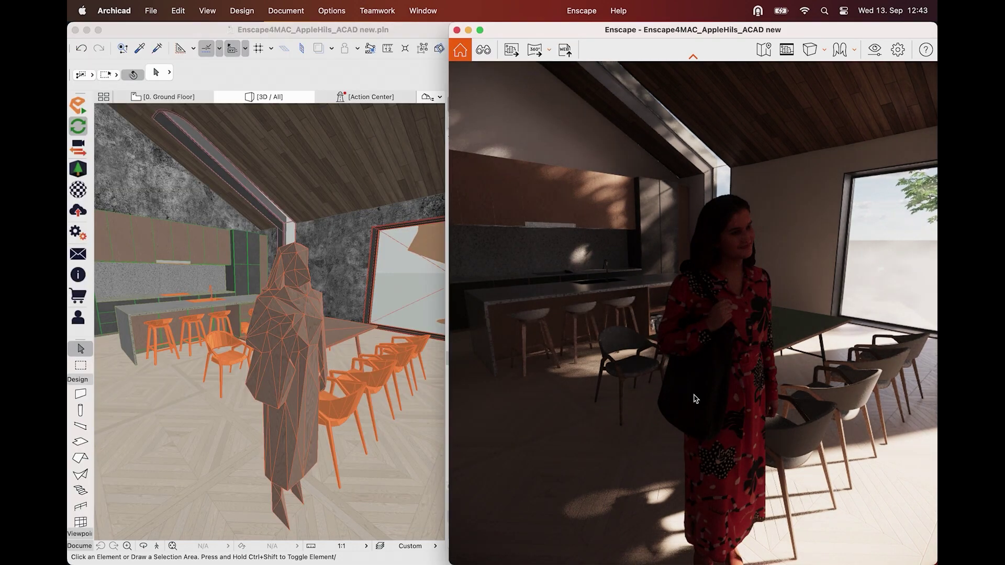
right_click_drag(690, 395, 613, 396, "shift")
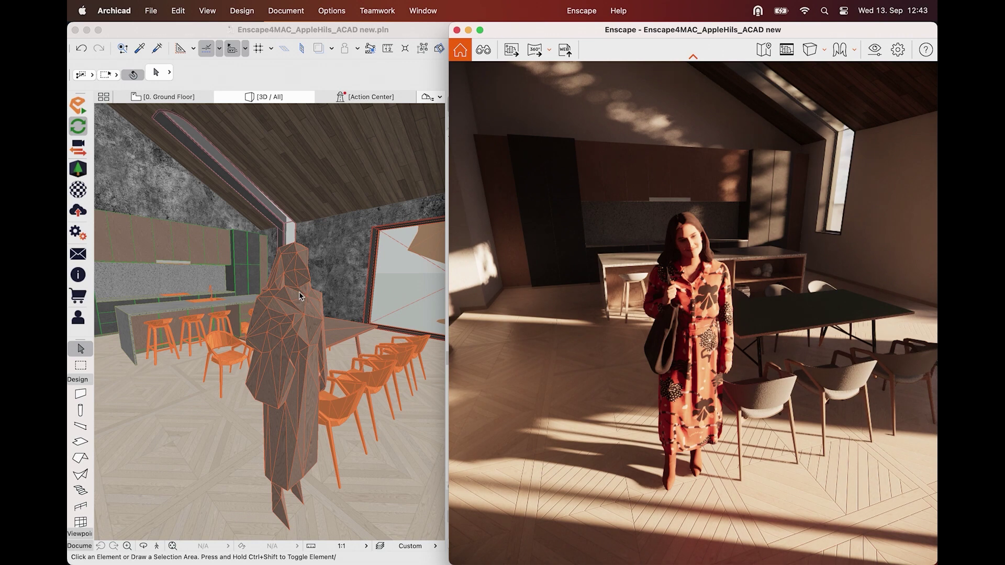
- Move the woman away from the chairs and rotate her to face the dining table
left_click_drag(301, 296, 244, 399)
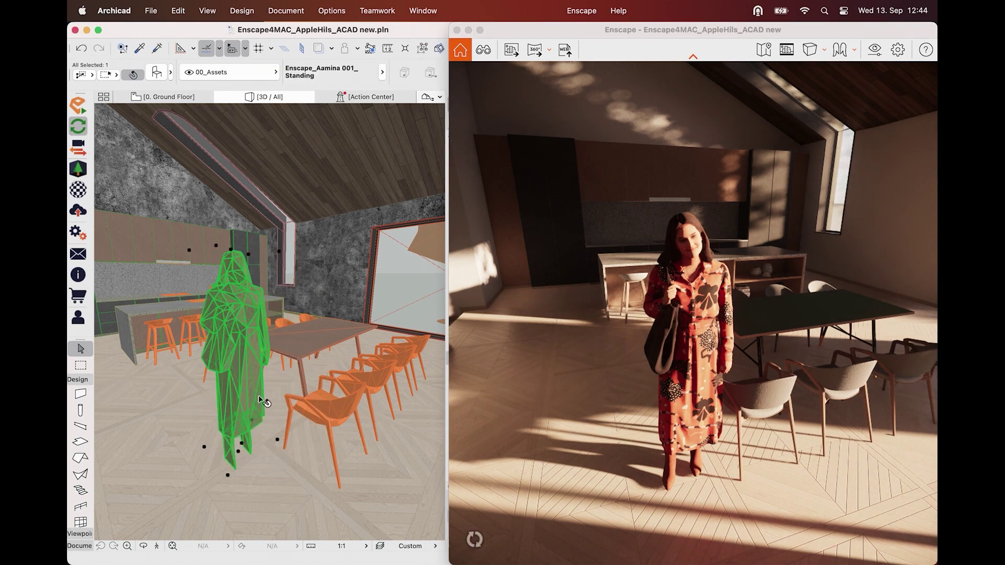
left_click(242, 389)
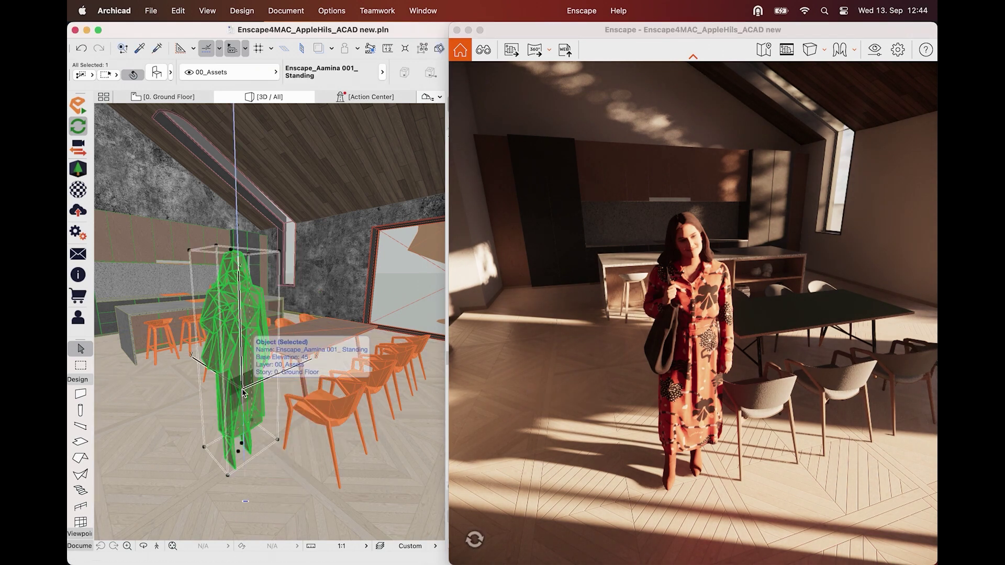
left_click(202, 399)
- Hide the 00_Assets layer of the selected woman
right_click(288, 342)
mouse_move(297, 464)
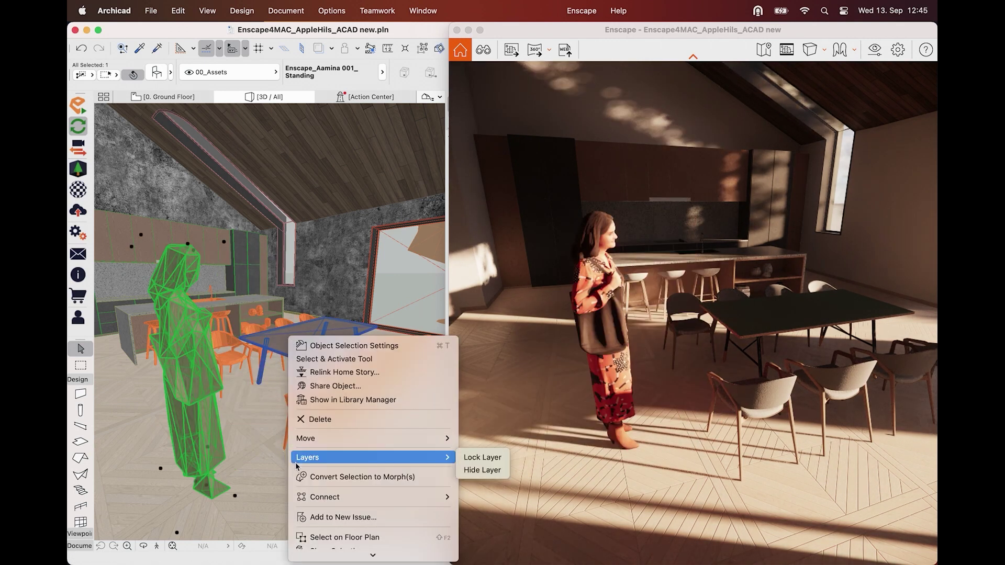
left_click(472, 471)
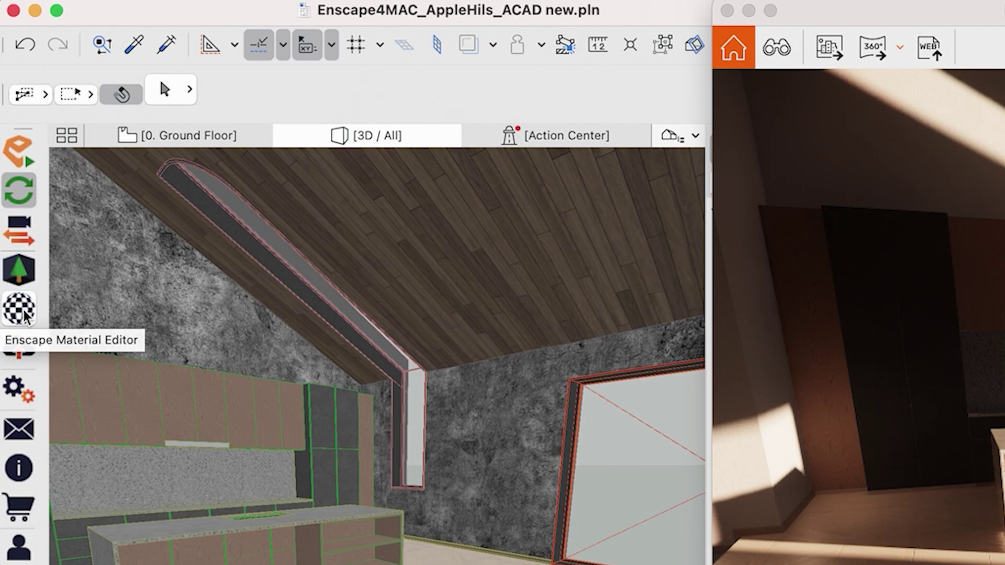
- Open the Enscape Material Editor and move its window over the Archicad view, clear of the rendered scene
left_click(20, 309)
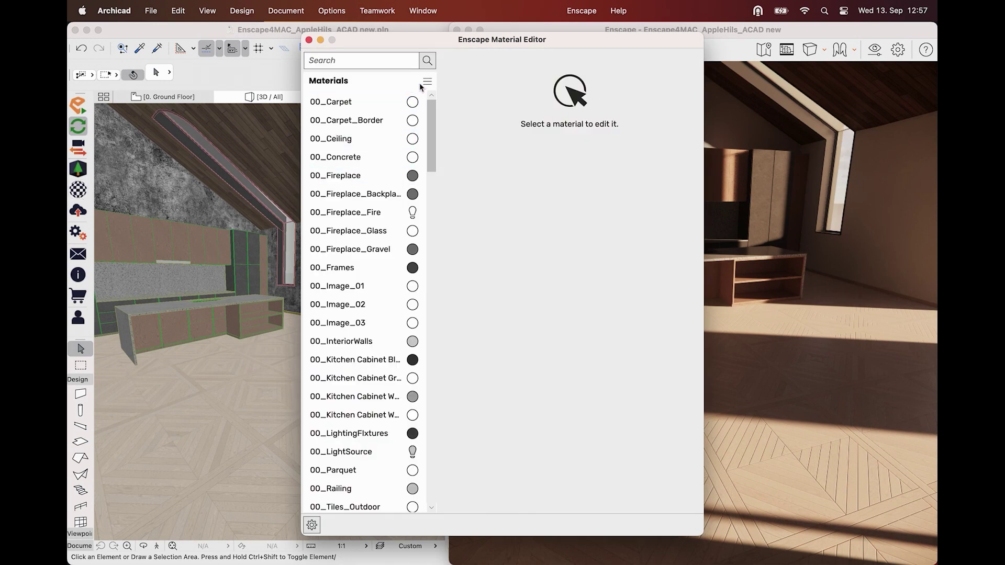
left_click_drag(479, 45, 266, 63)
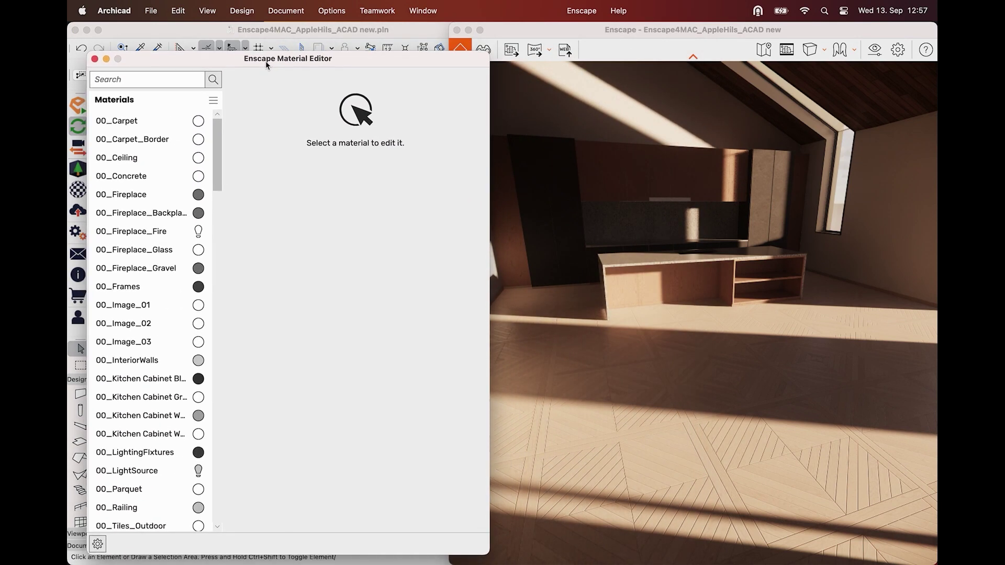
- Open Archicad's Surfaces settings beside the Material Editor and list the surfaces of the 00_Enscape folder
left_click(333, 11)
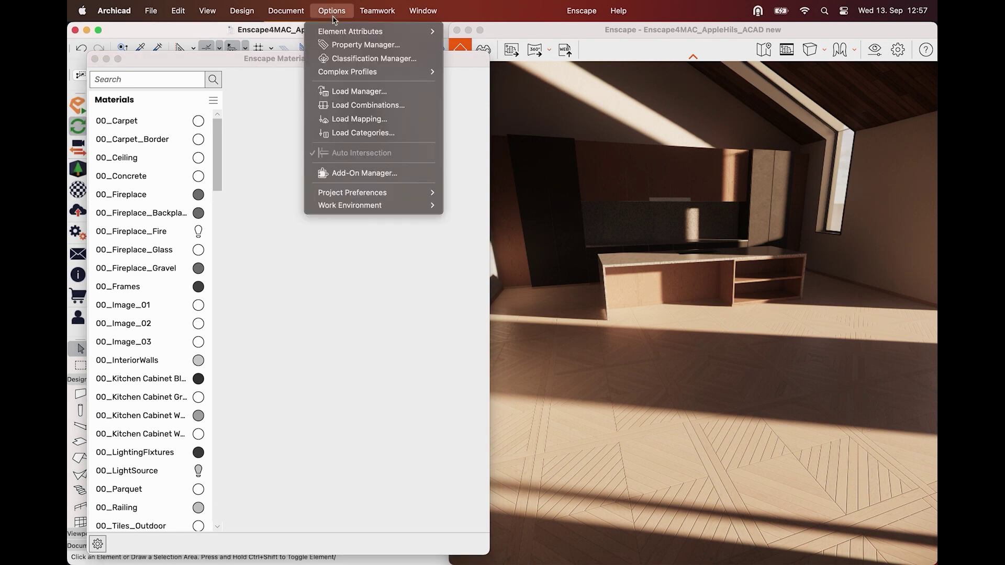
mouse_move(340, 33)
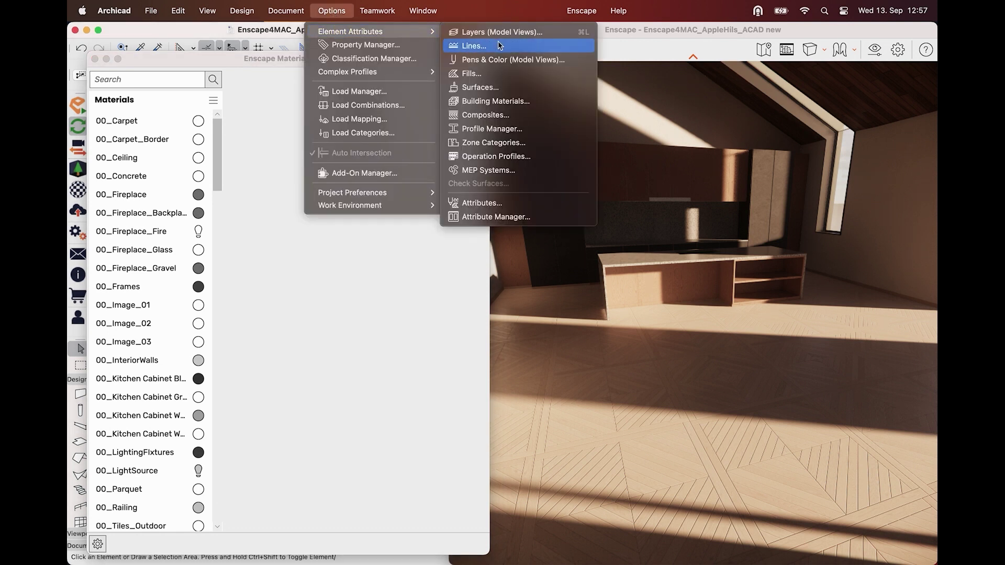
left_click(497, 87)
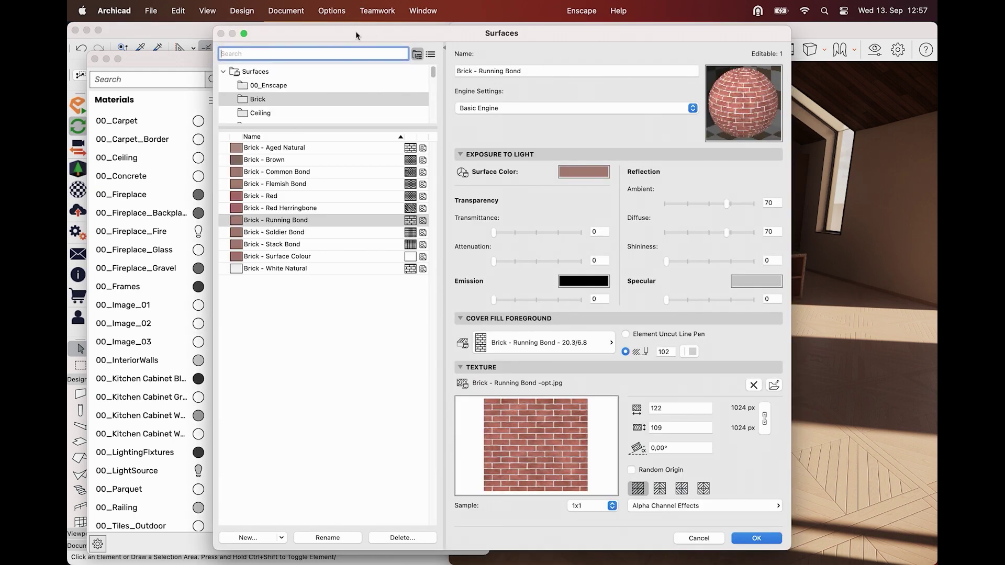
mouse_move(356, 35)
left_mouse_down()
mouse_move(385, 63)
mouse_move(365, 48)
mouse_move(372, 33)
left_mouse_up()
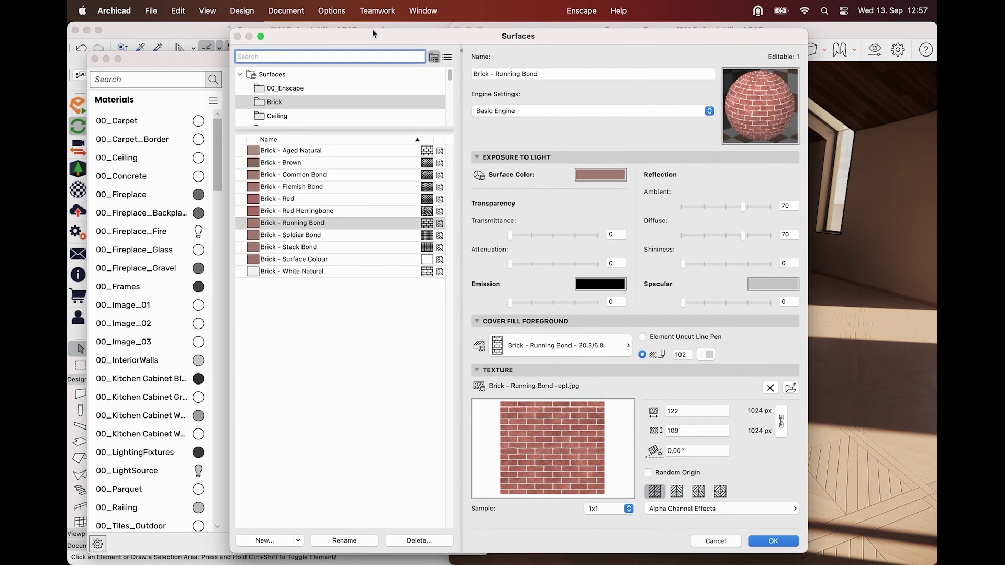
left_click(291, 89)
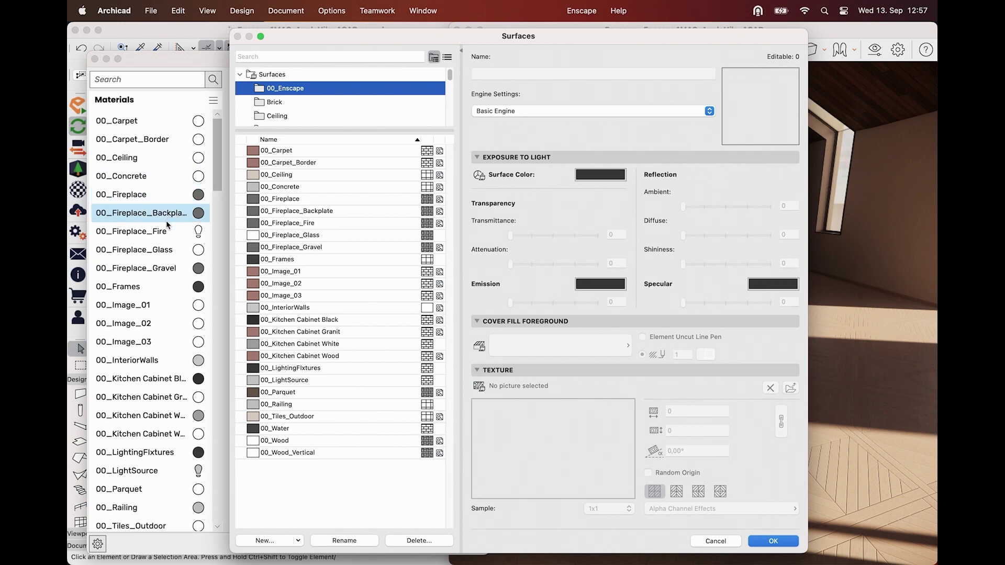
scroll(166, 225, "down", 10)
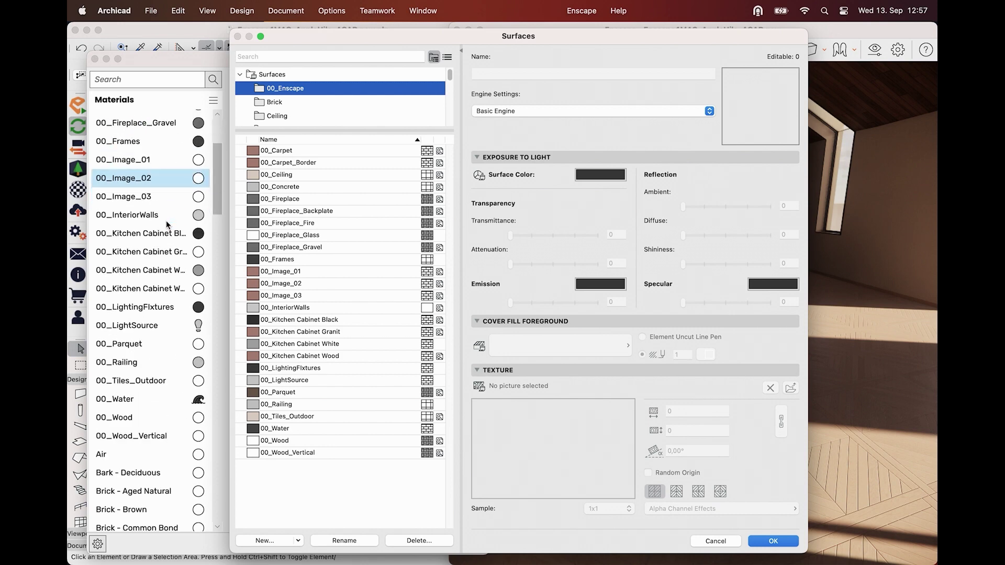
- Compare the Brick, Ceiling and Ceramic surface folders in Archicad with the matching entries in the Enscape materials list
left_click(274, 101)
scroll(186, 241, "down", 2)
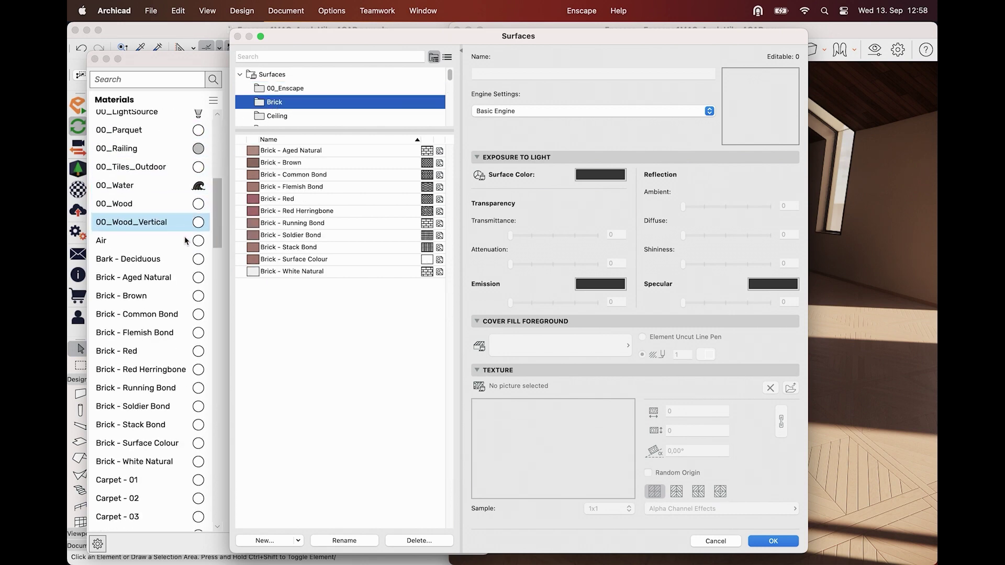
scroll(186, 241, "down", 1)
left_click(275, 117)
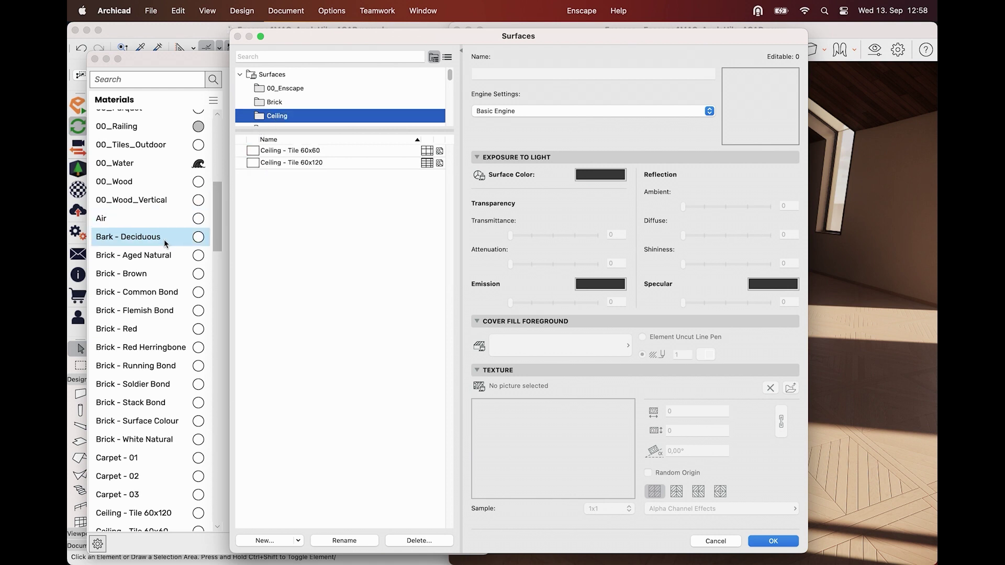
scroll(166, 243, "down", 2)
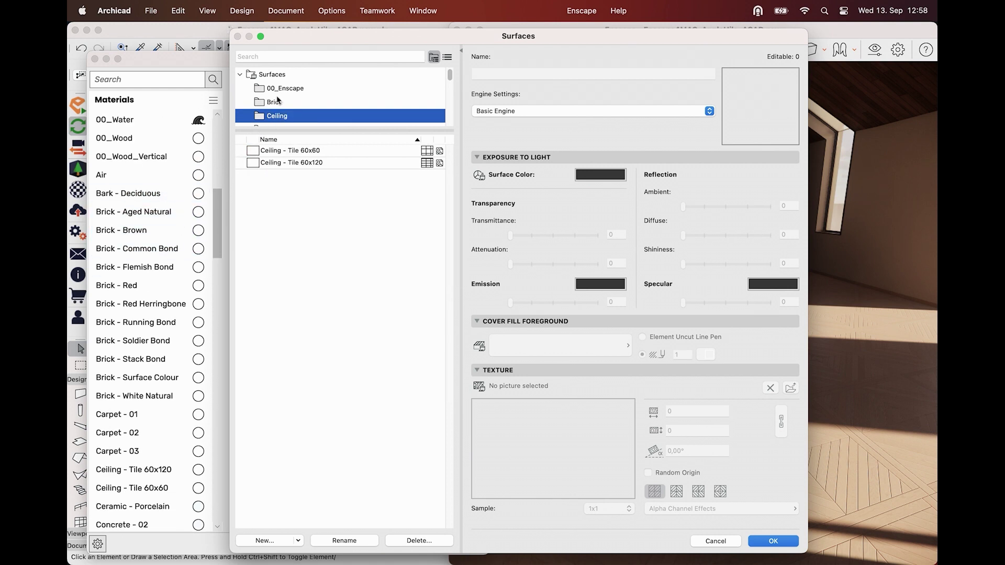
scroll(278, 100, "down", 1)
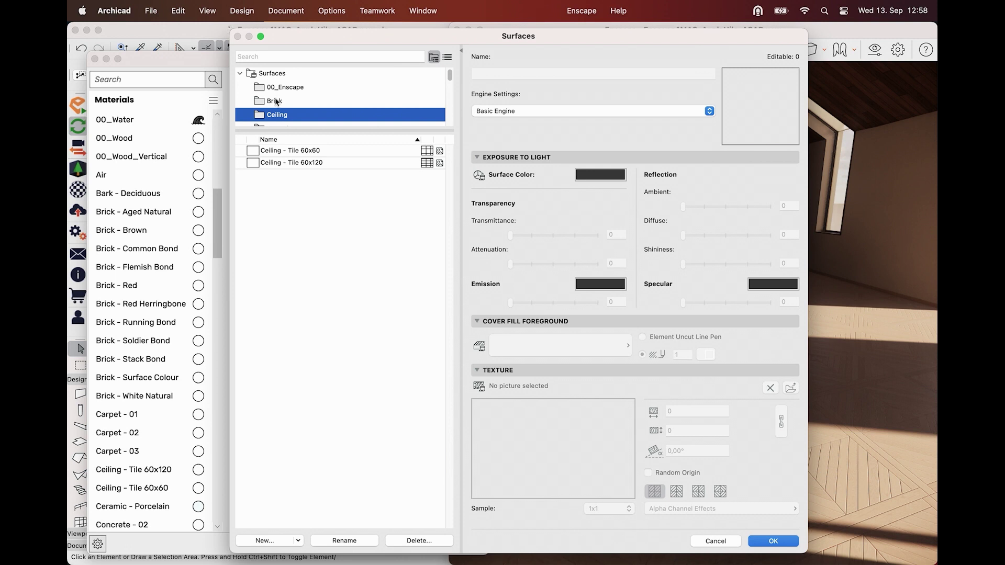
scroll(276, 102, "down", 1)
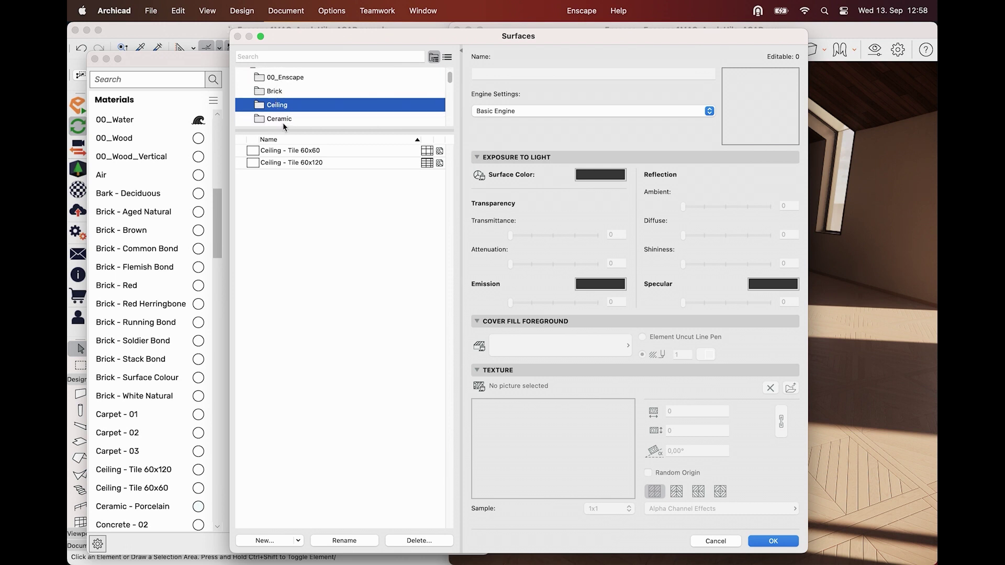
left_click(282, 118)
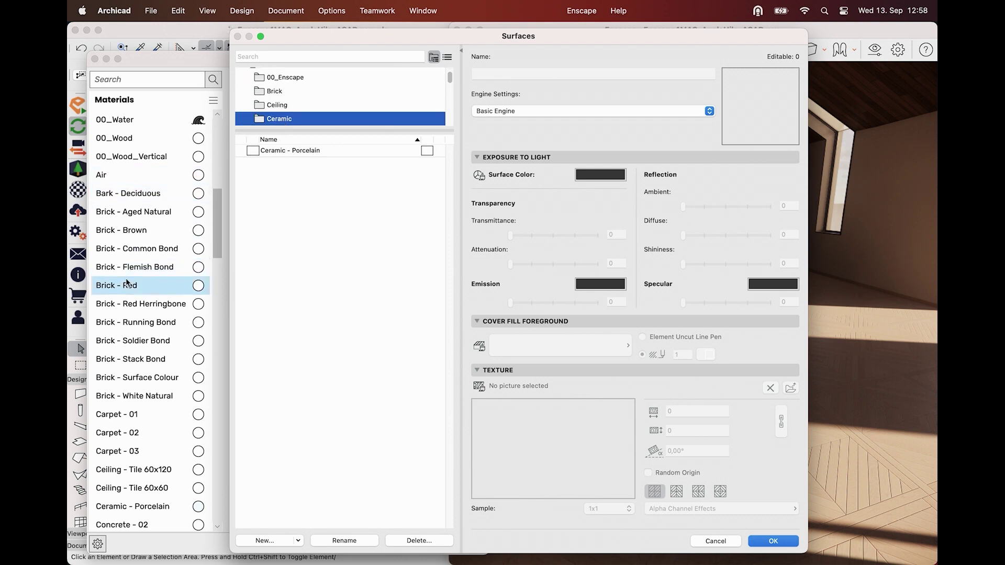
scroll(128, 282, "down", 1)
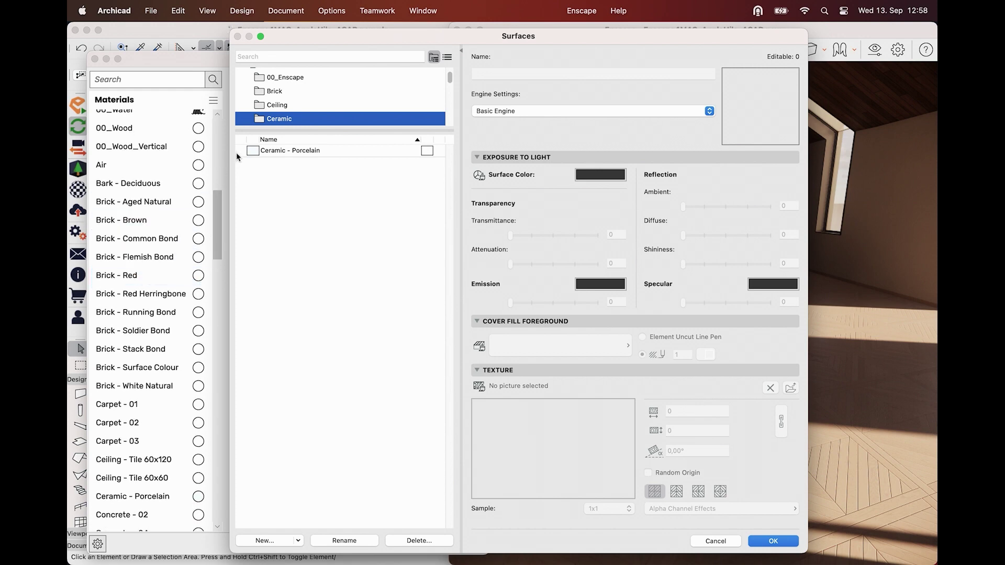
scroll(124, 197, "up", 5)
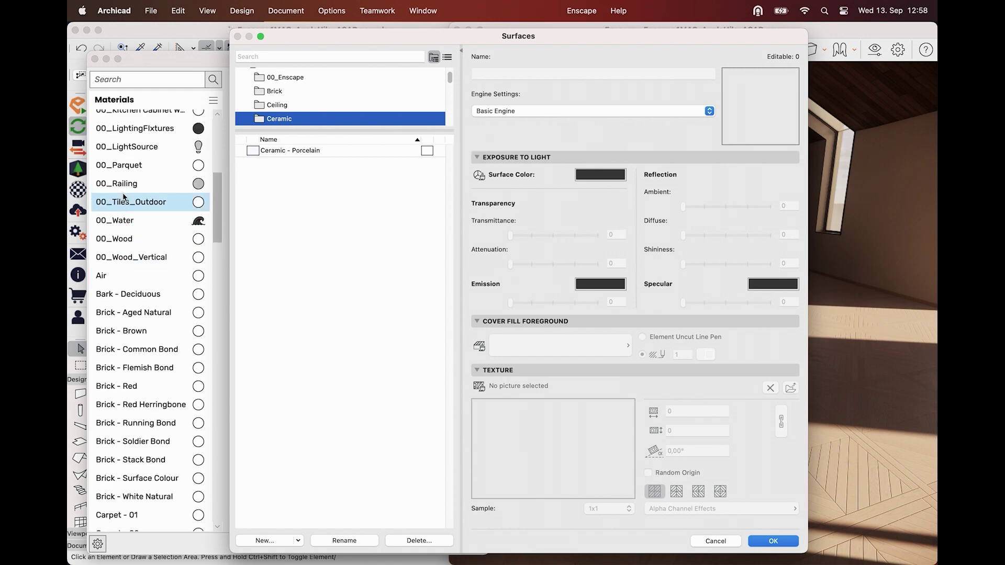
scroll(125, 197, "up", 10)
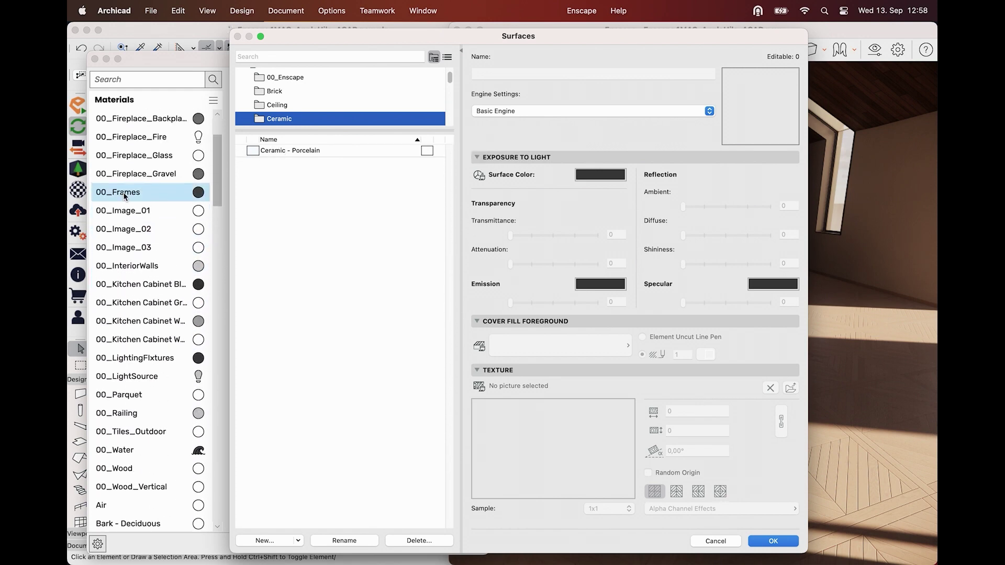
scroll(125, 196, "up", 4)
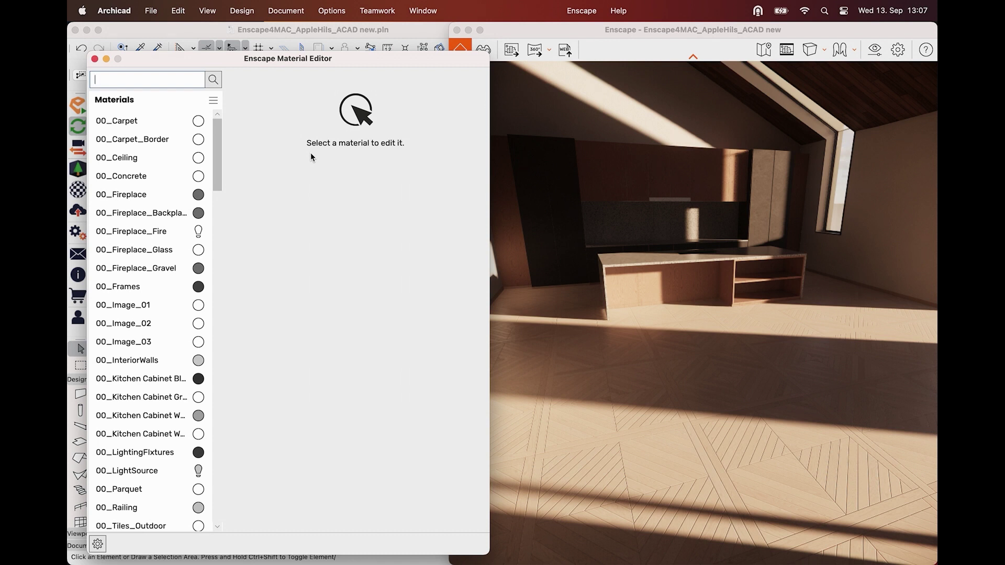
- Search the Enscape materials for "parque" and open 00_Parquet for editing
left_click(133, 81)
type("parque")
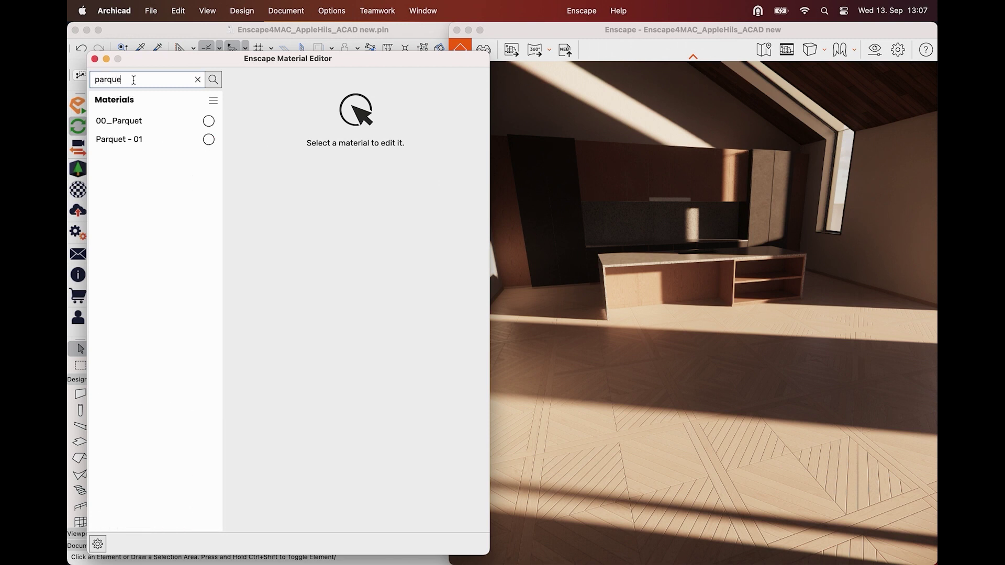
left_click(127, 122)
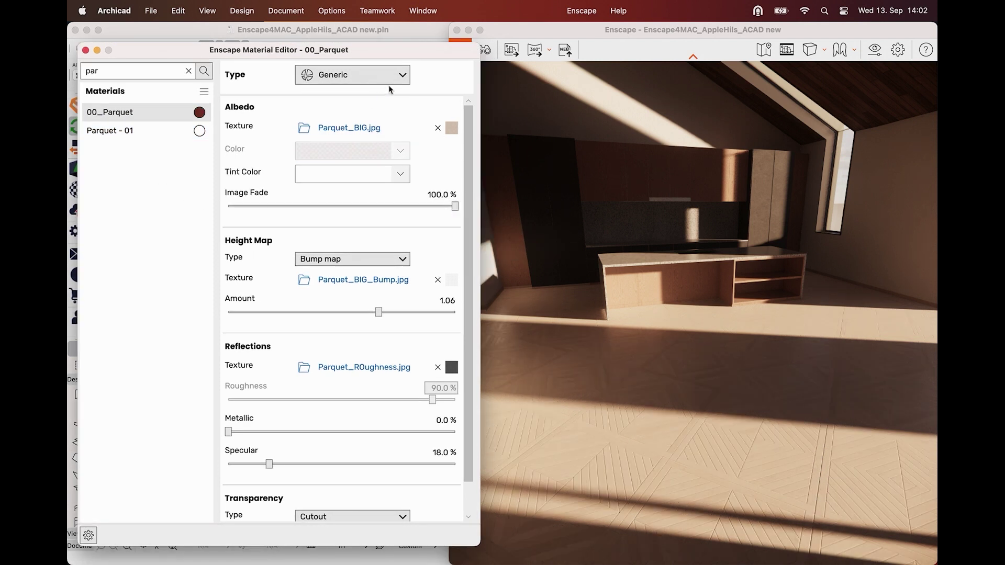
- Change the 00_Parquet material type to Grass and set its tint color to grey
left_click(391, 82)
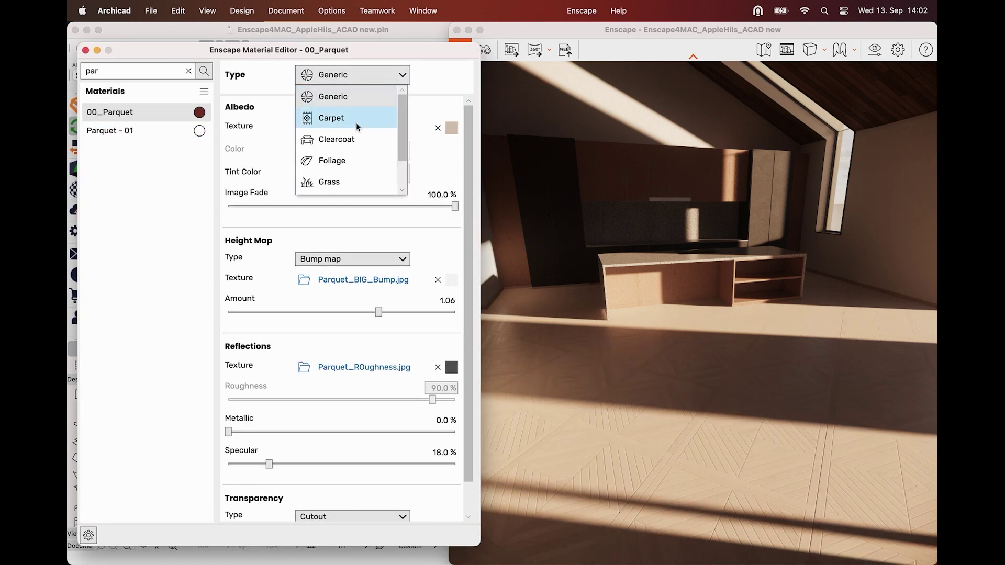
left_click(332, 182)
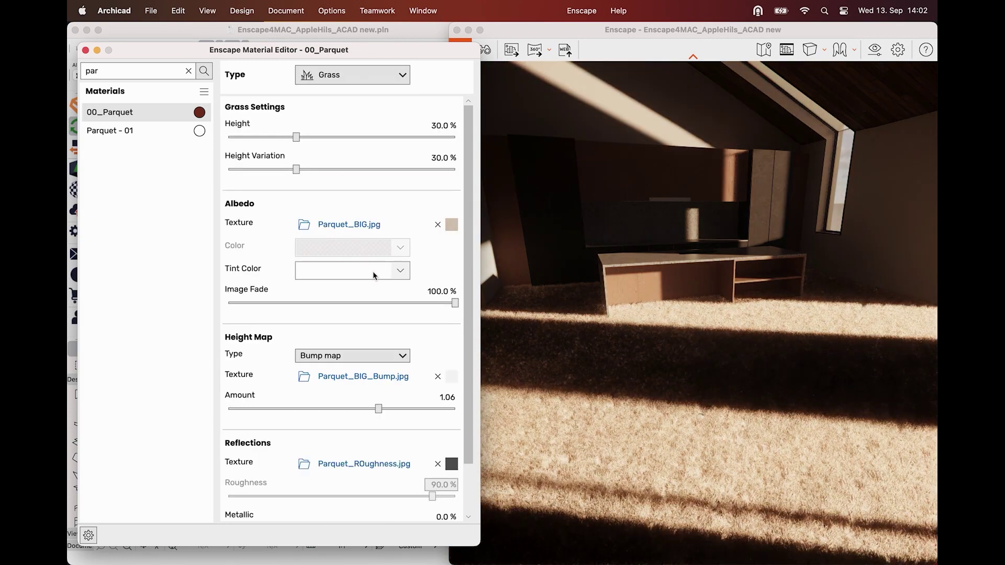
left_click(399, 271)
left_click(333, 131)
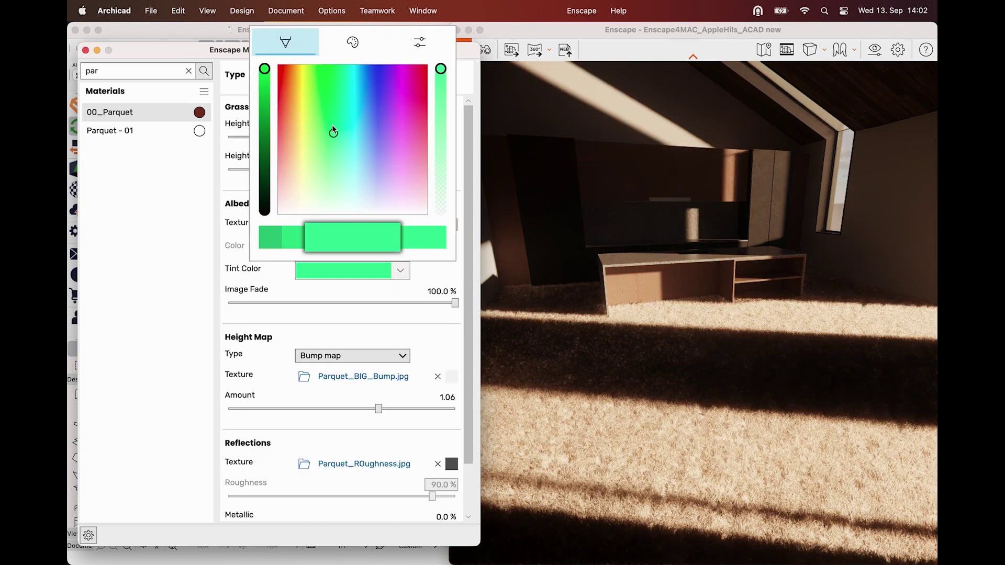
left_click(321, 88)
left_click(273, 235)
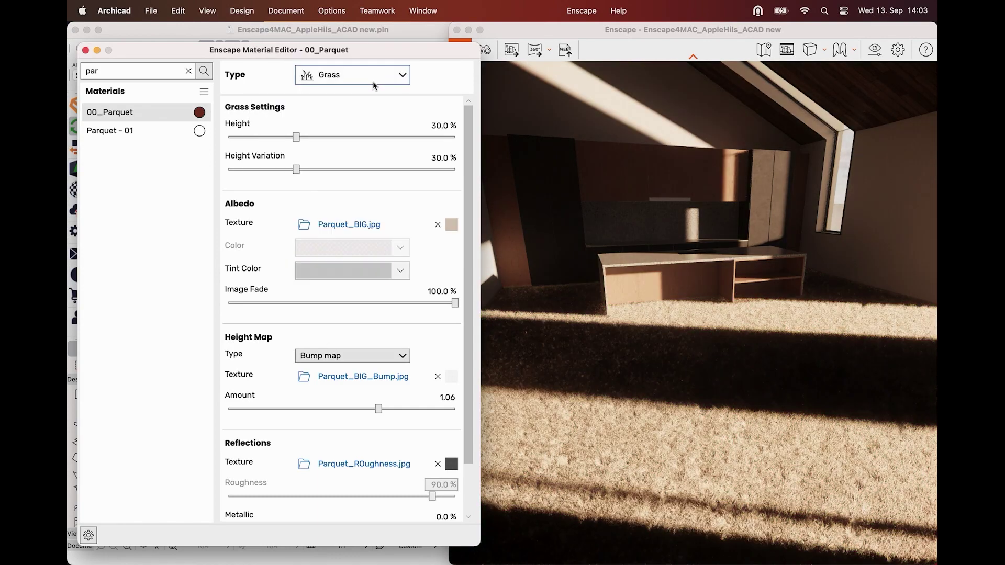
- Change the 00_Parquet material type to Water and move closer to the floor in the Enscape view
left_click(373, 82)
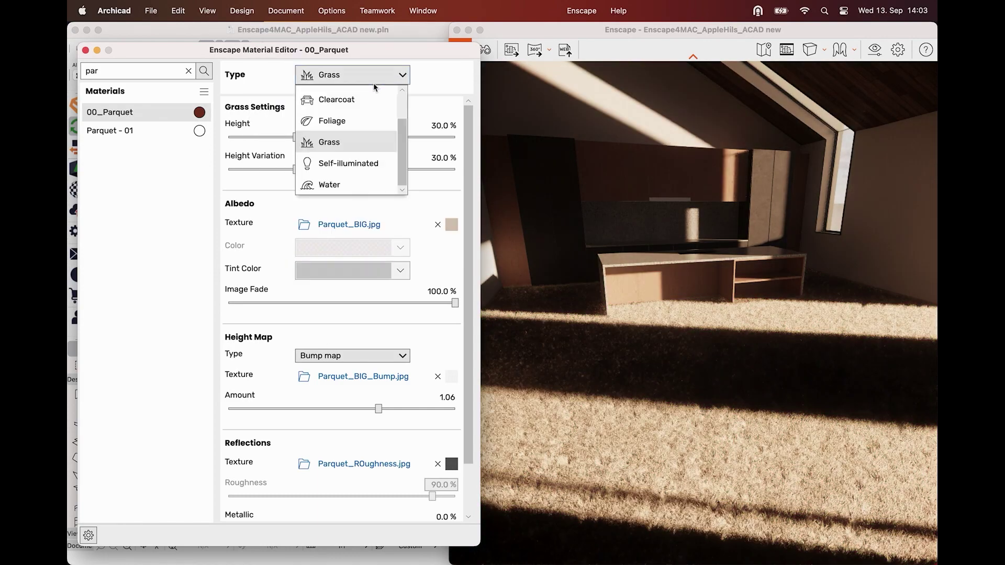
left_click(364, 192)
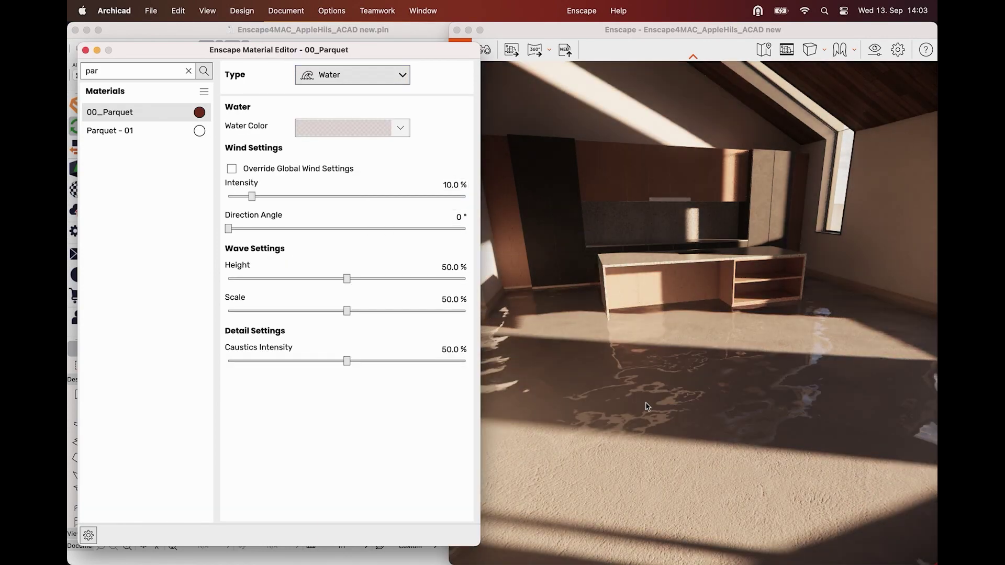
left_click(651, 405)
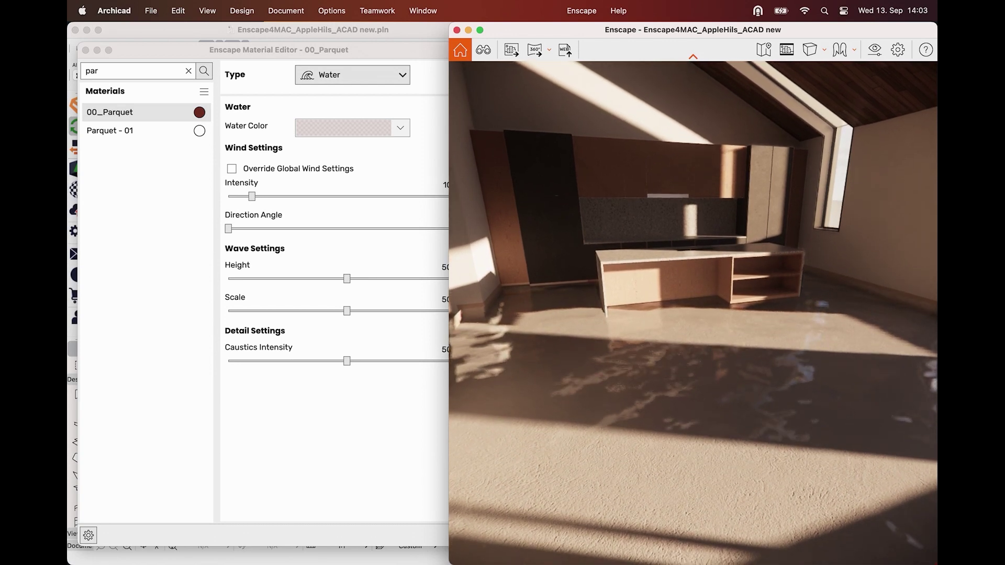
key("w")
- Set the 00_Parquet material type back to Generic and lower its Metallic reflection to the minimum
left_click(352, 75)
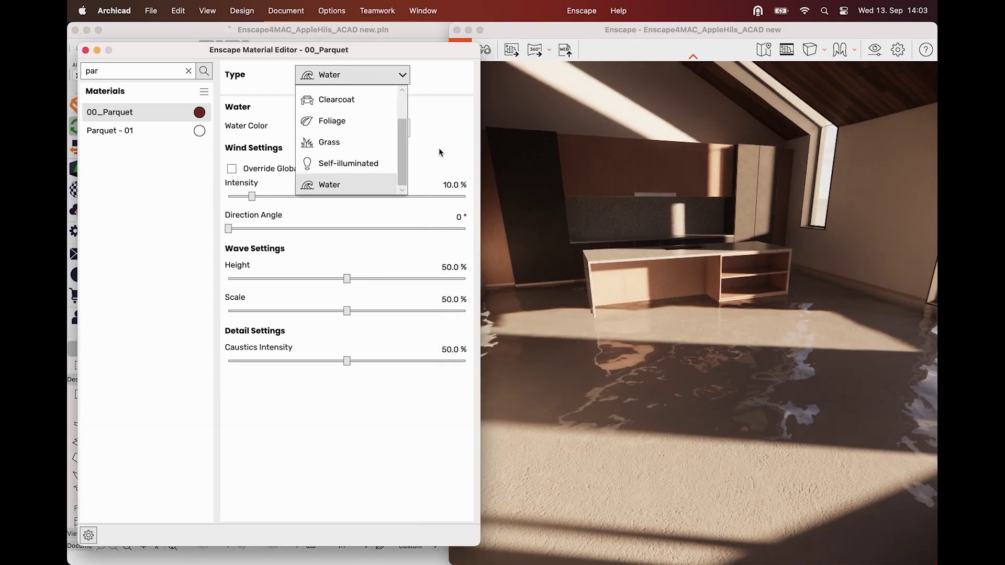
scroll(384, 128, "up", 3)
left_click(375, 108)
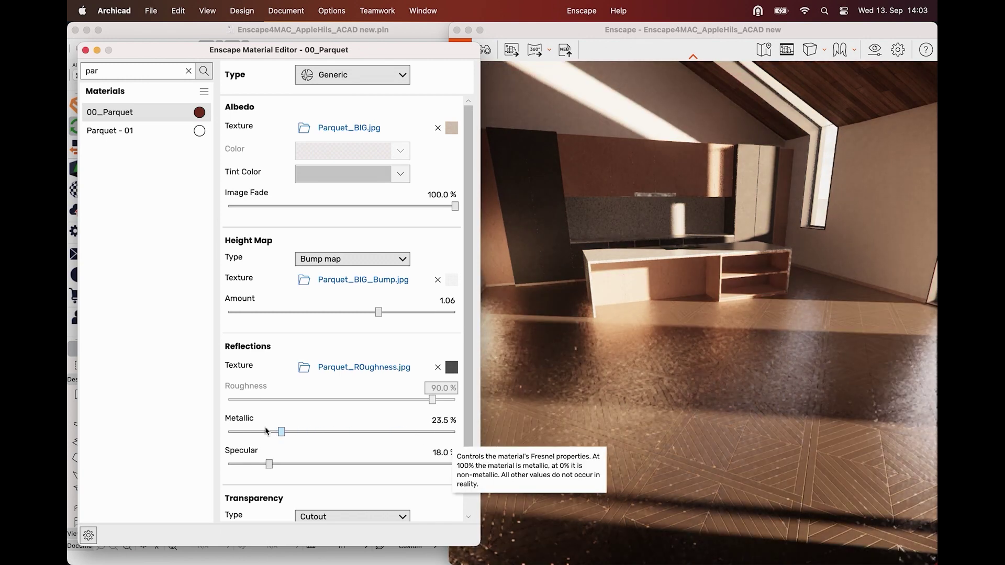
left_click_drag(267, 431, 185, 426)
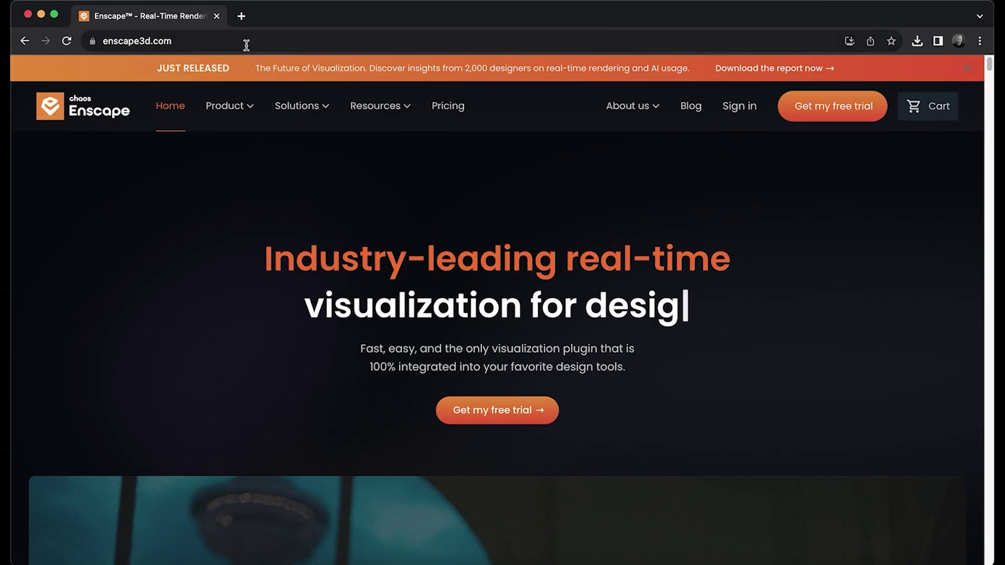
- Switch to the Chrome browser and go to the ambientcg.com texture website
left_click(247, 42)
type("a")
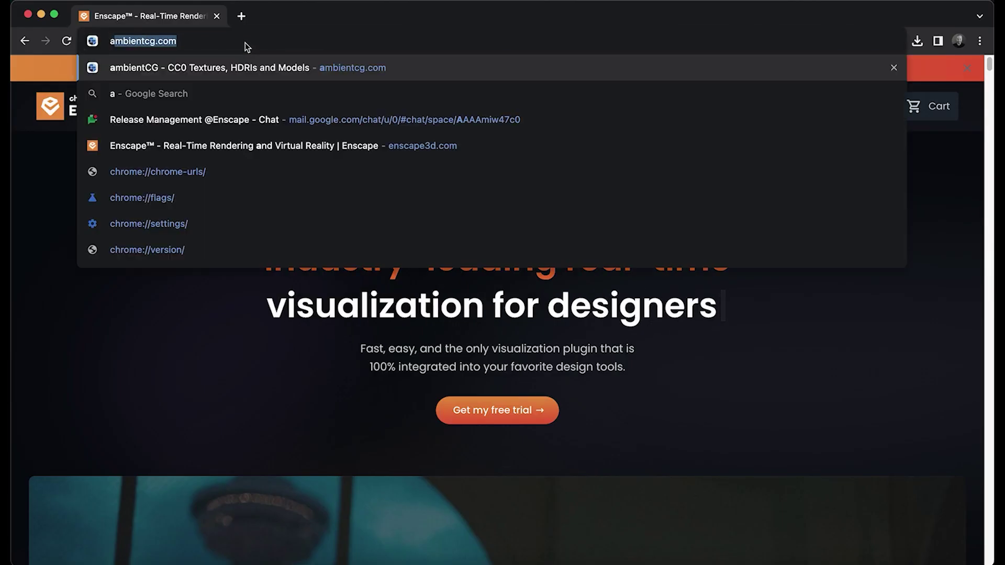
type("mb")
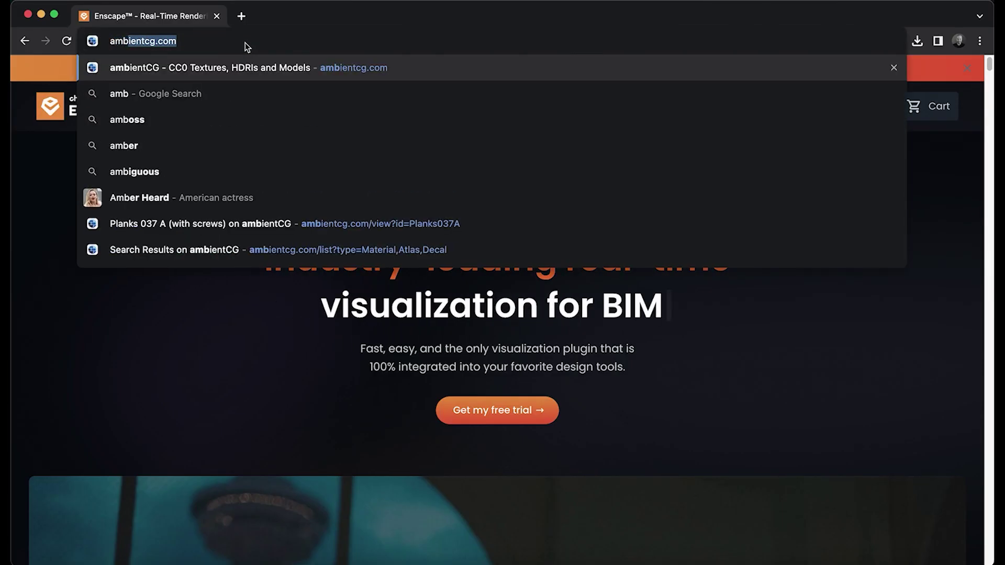
key("Return")
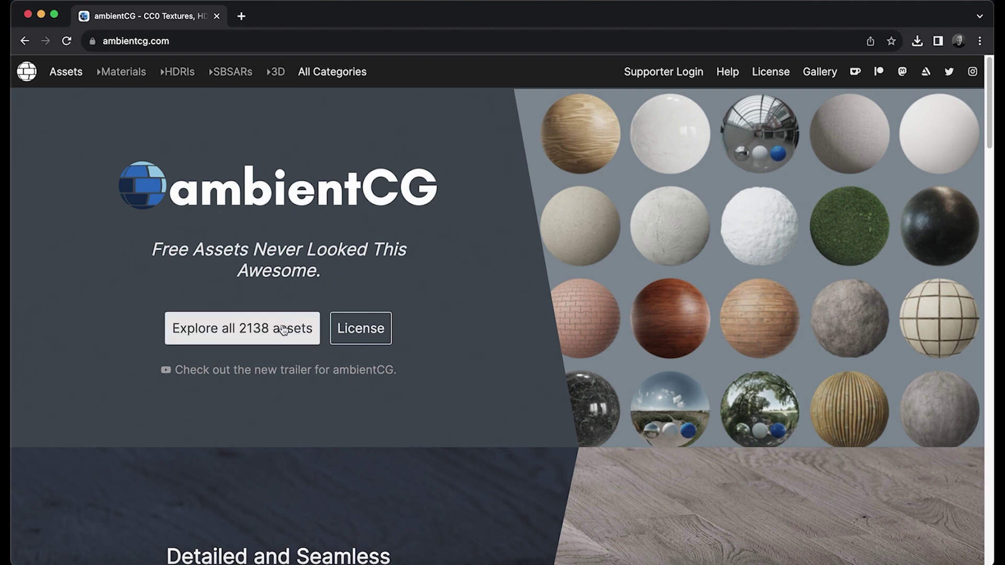
- Browse ambientCG's assets by Materials and open the Planks 037 A (with screws) page
left_click(287, 342)
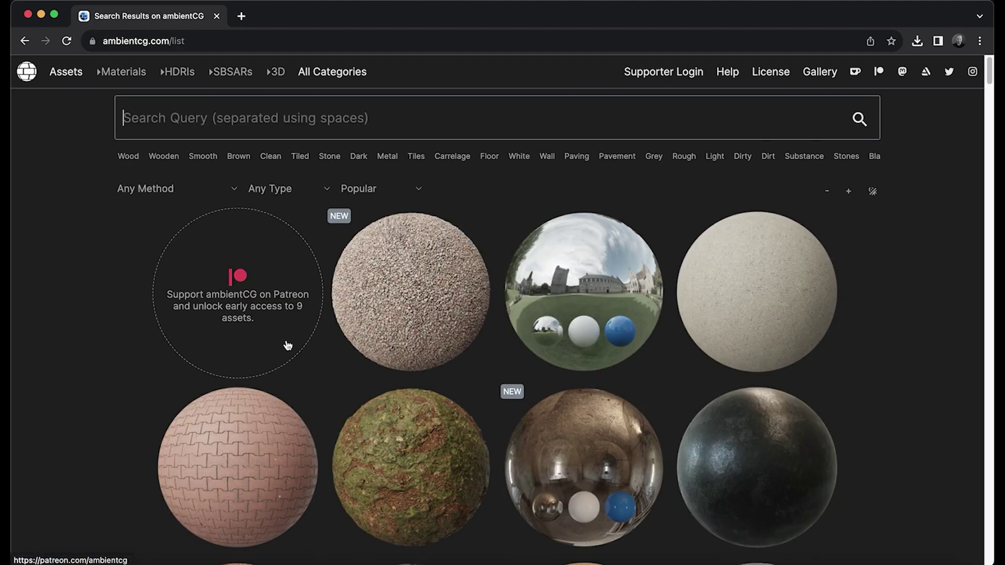
left_click(125, 76)
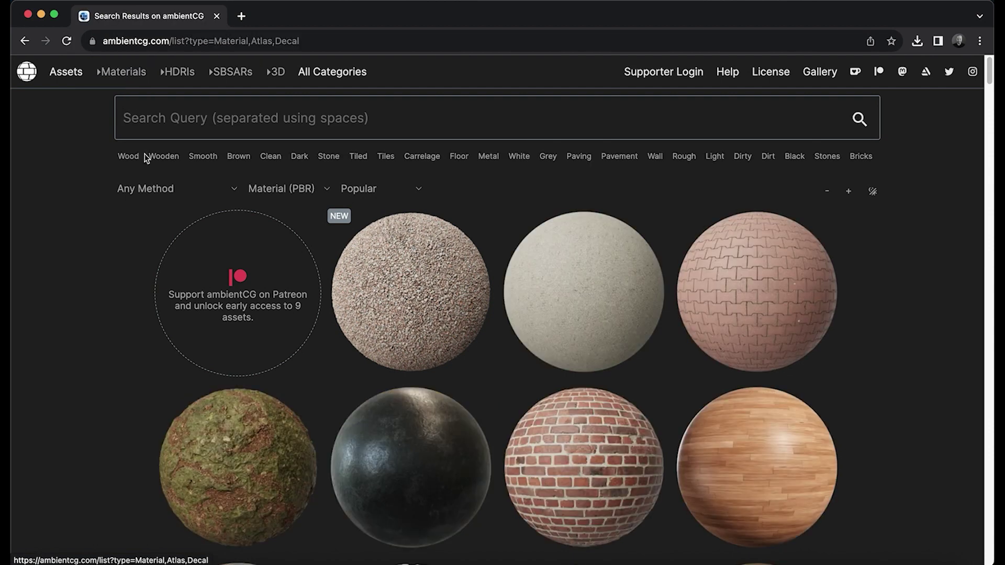
scroll(670, 396, "down", 10)
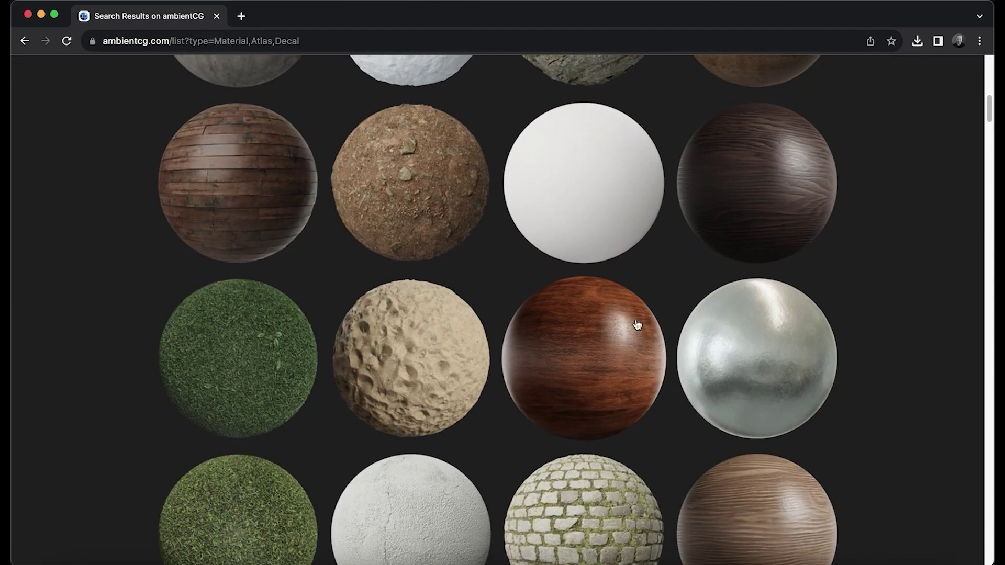
left_click(233, 210)
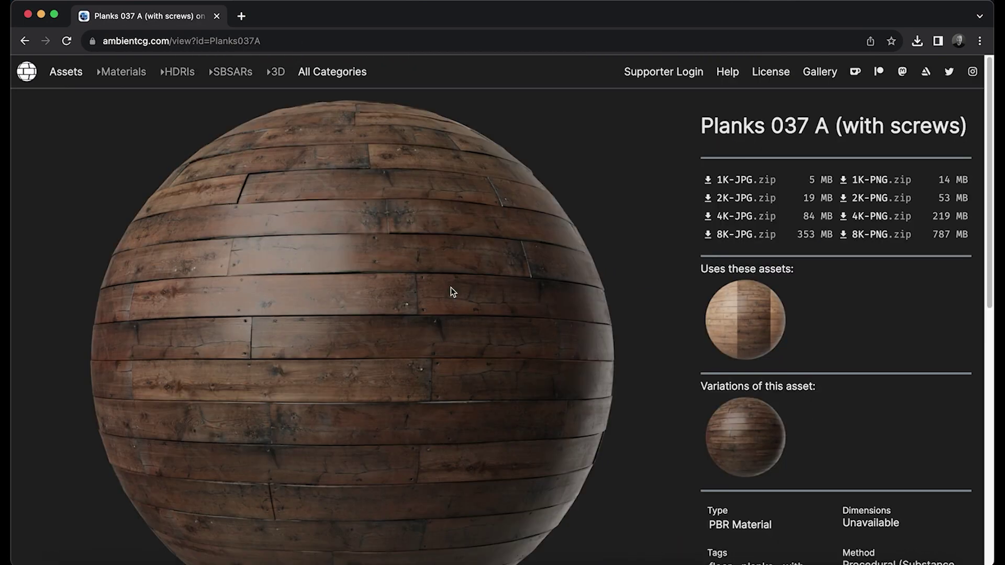
- Download the 2K-JPG zip of Planks 037 A, unpack it and open the extracted Planks037A_2K-JPG folder
left_click(756, 203)
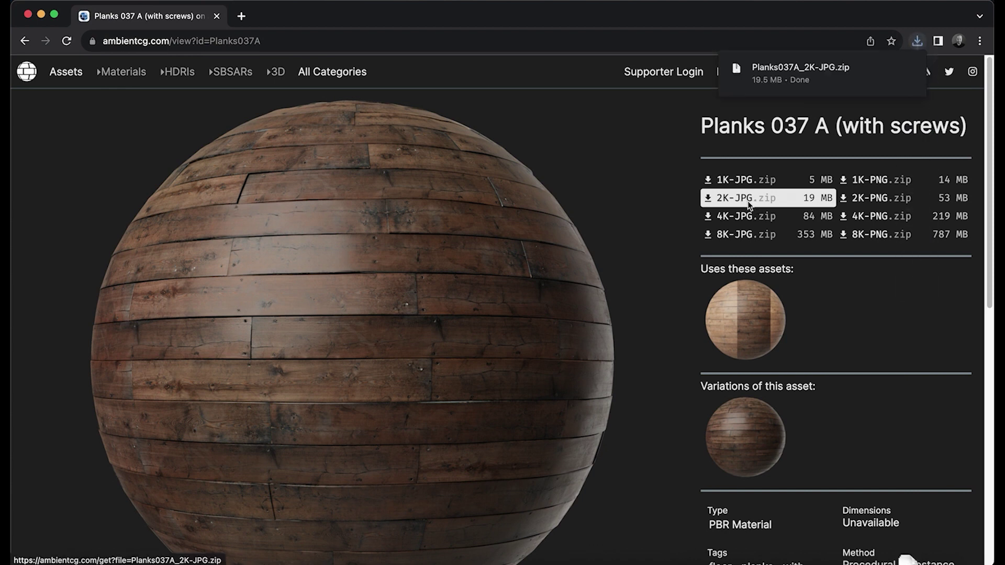
left_click(919, 40)
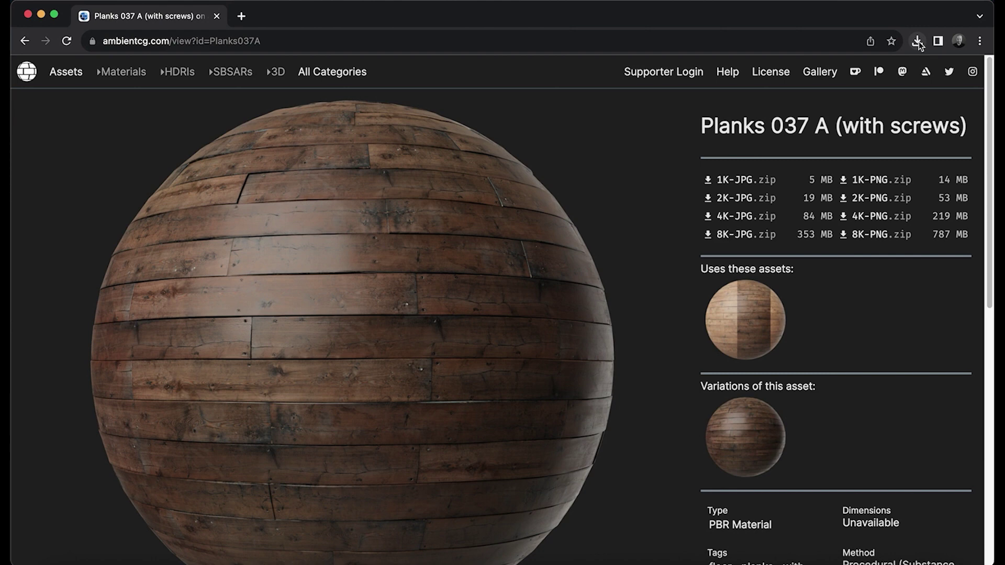
left_click(919, 41)
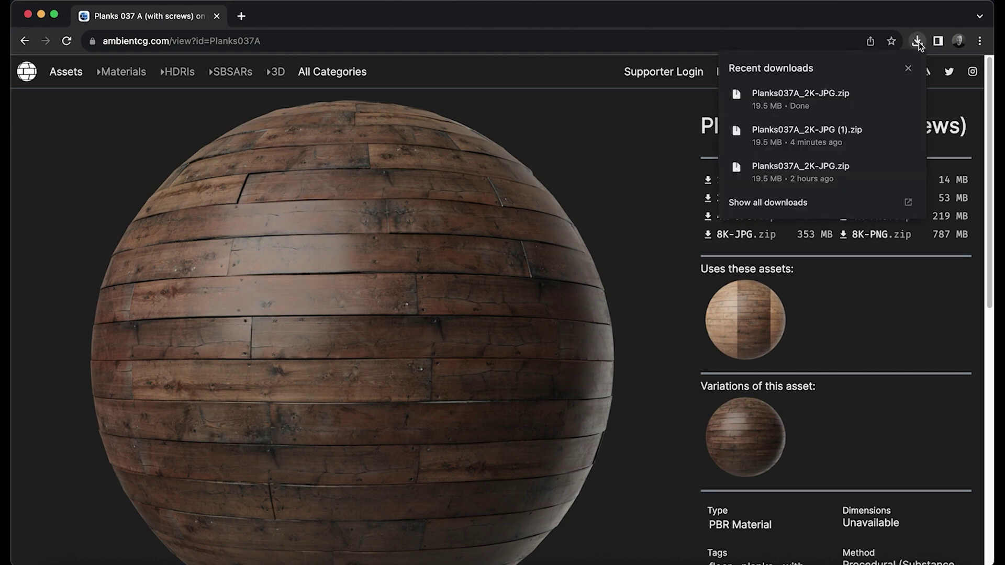
left_click(842, 95)
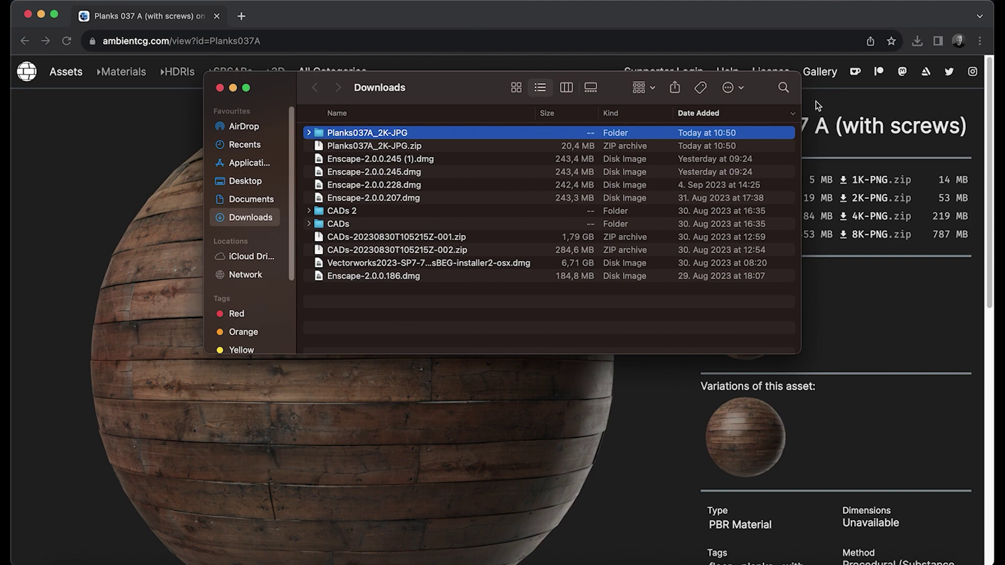
double_click(388, 139)
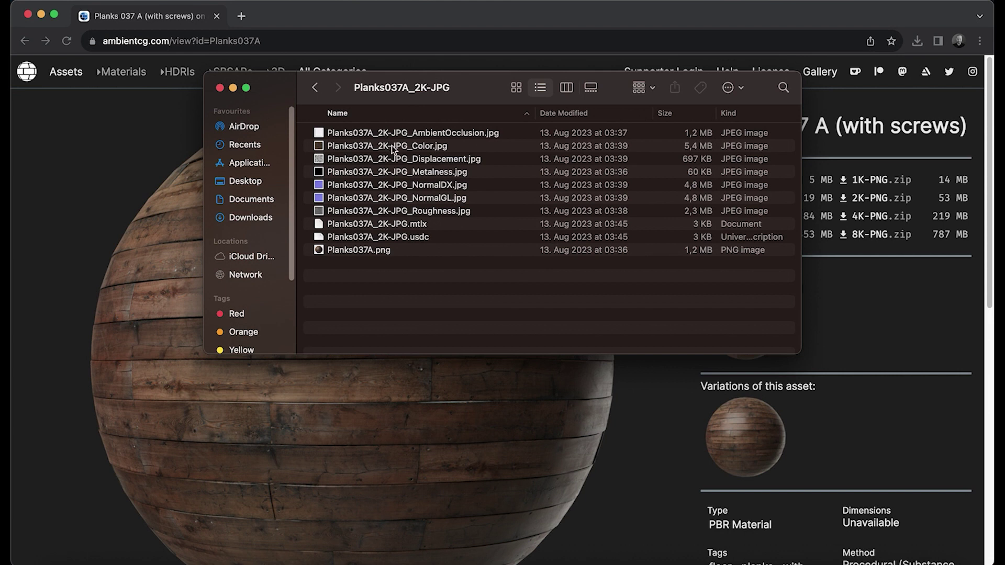
- Move the Planks037A Color, Displacement and Roughness JPG maps into the Downloads folder and close the Finder window
left_click(394, 148)
left_click(418, 161, "shift")
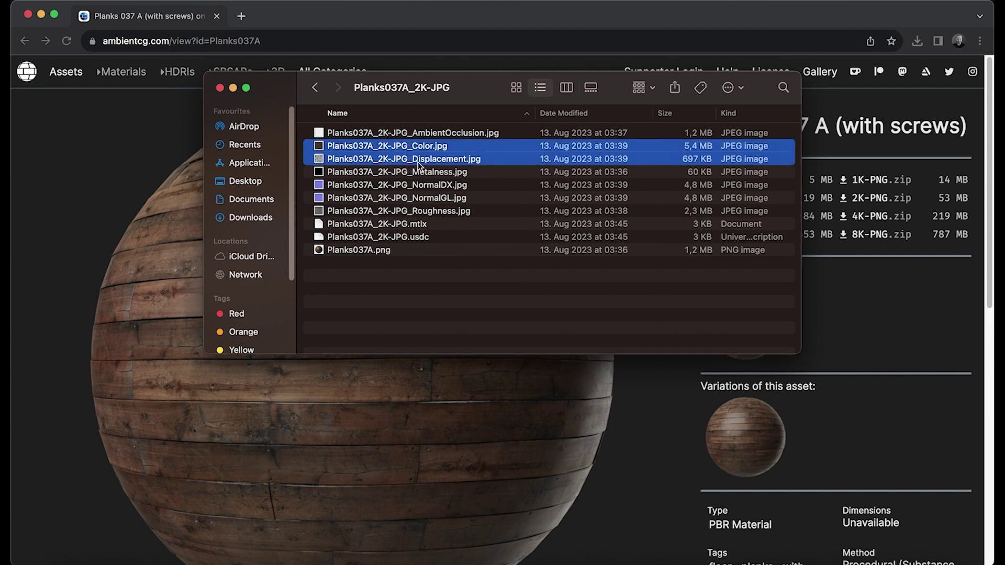
left_click(426, 212, "super")
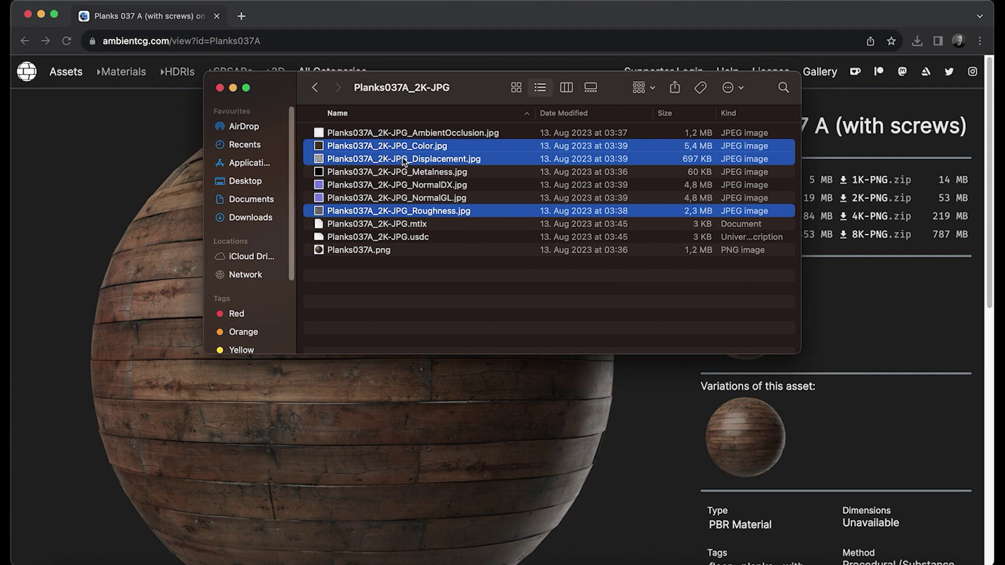
left_click_drag(404, 163, 251, 219)
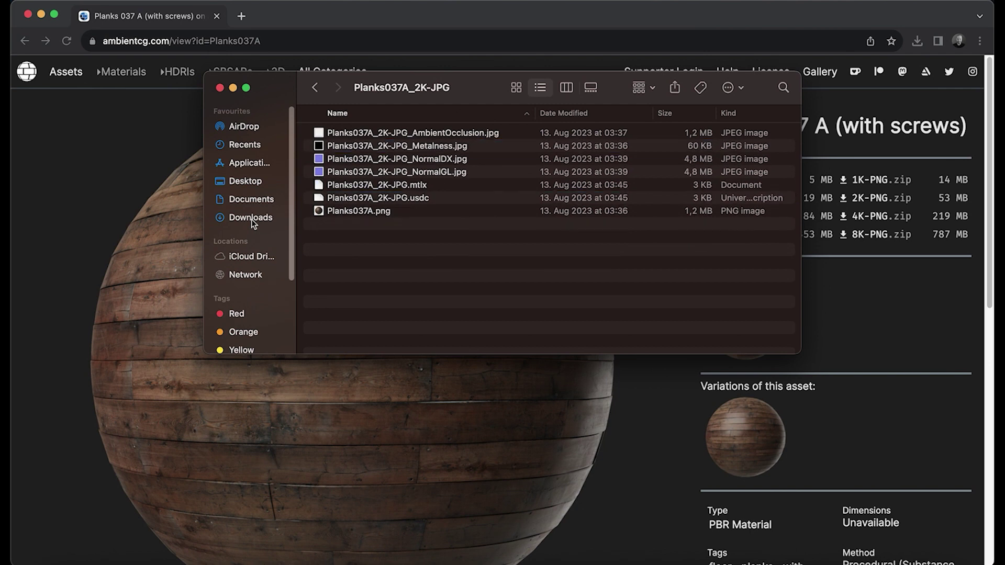
left_click(220, 88)
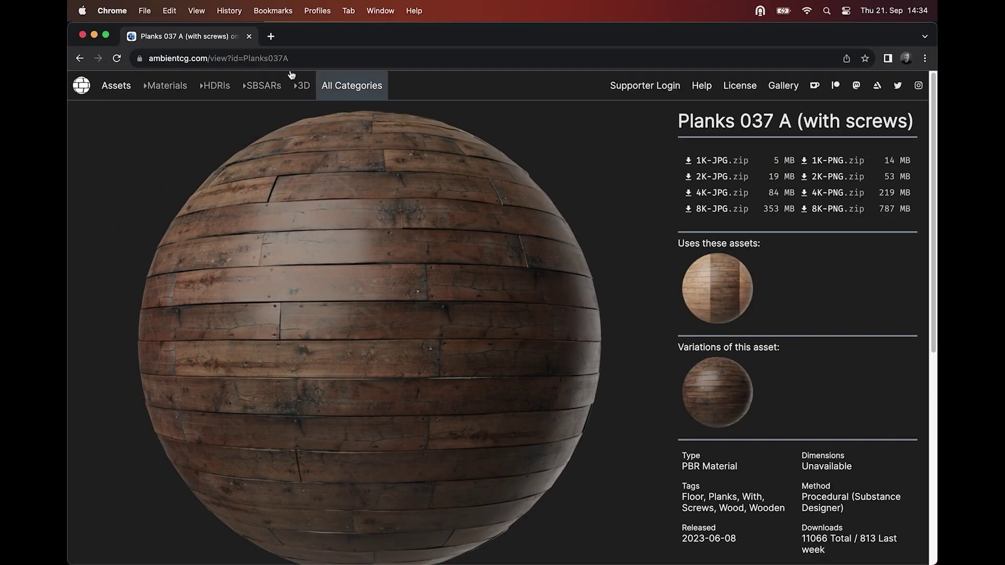
- Switch from the browser back to Archicad and move the Material Editor aside to uncover the Enscape view
left_click(95, 35)
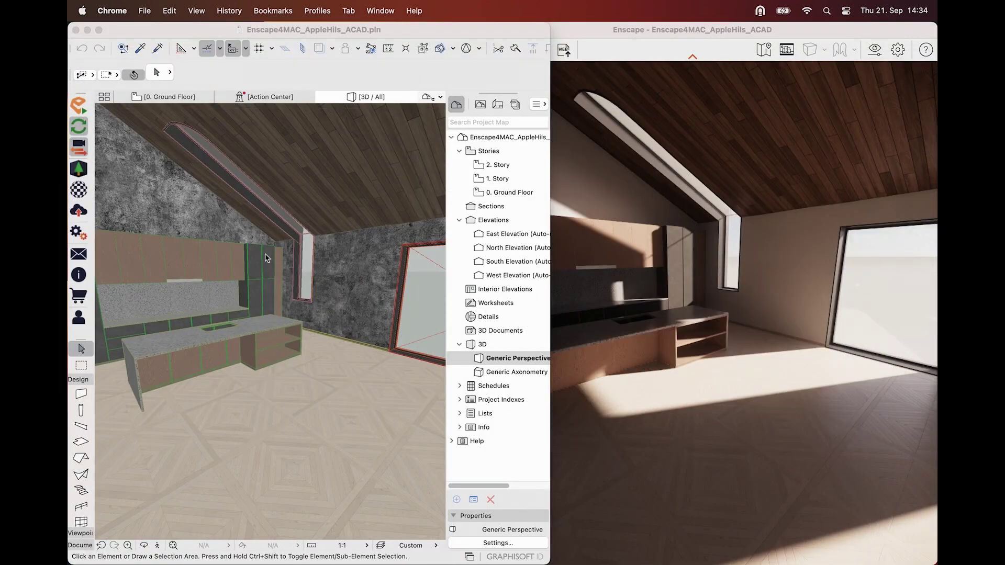
left_click(660, 306)
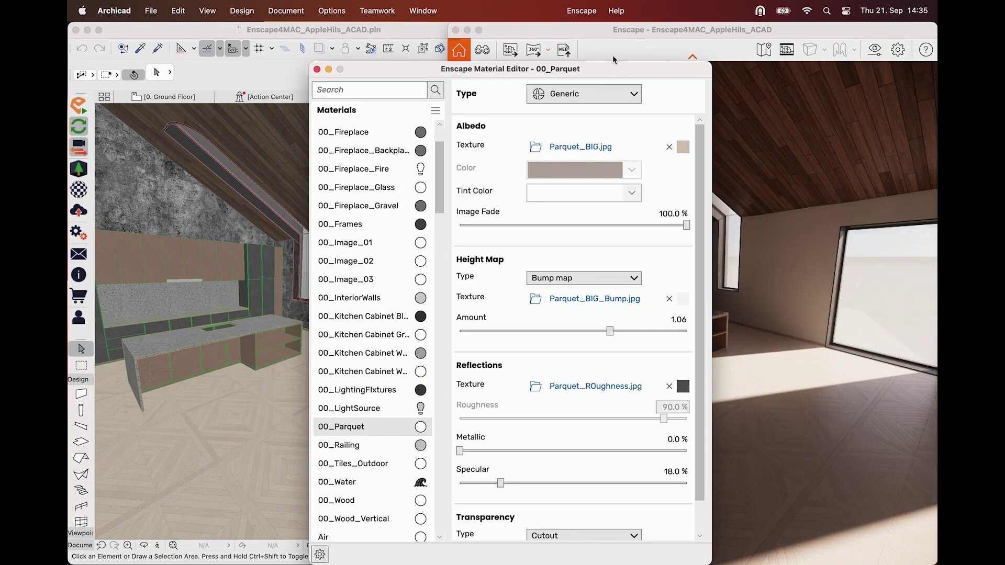
left_click_drag(611, 65, 374, 37)
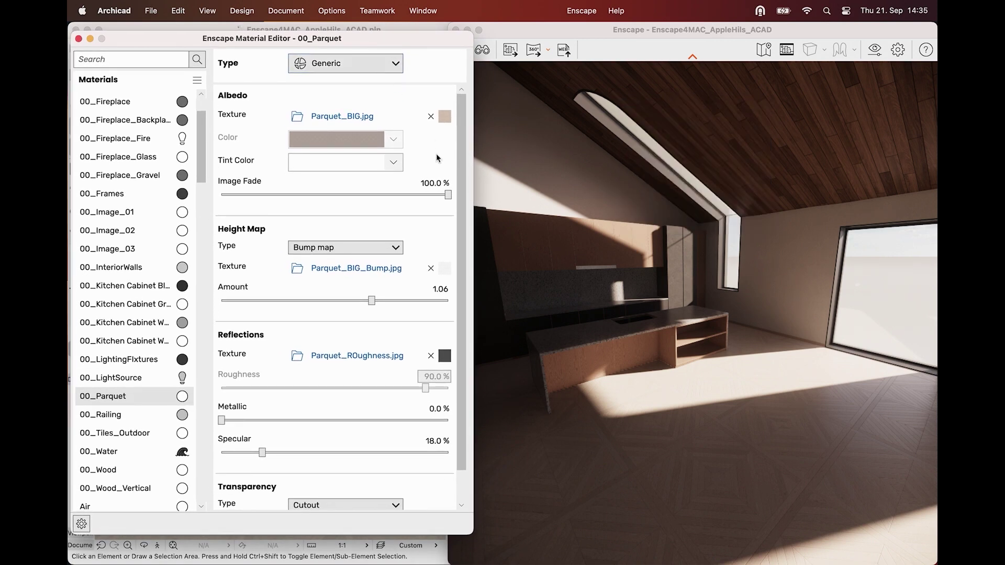
- Remove the albedo, height map and reflections textures from the 00_Parquet material
left_click(430, 117)
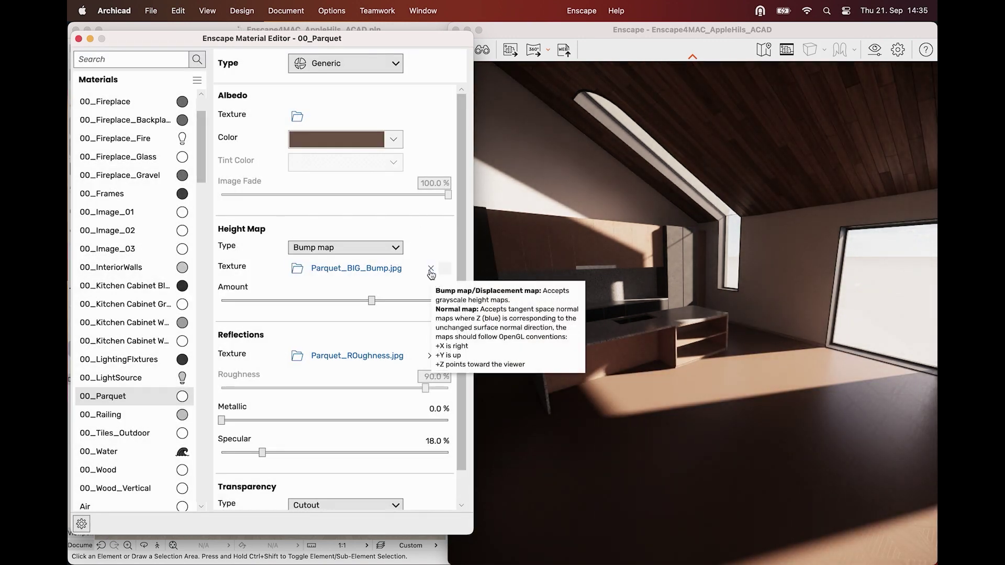
left_click(431, 270)
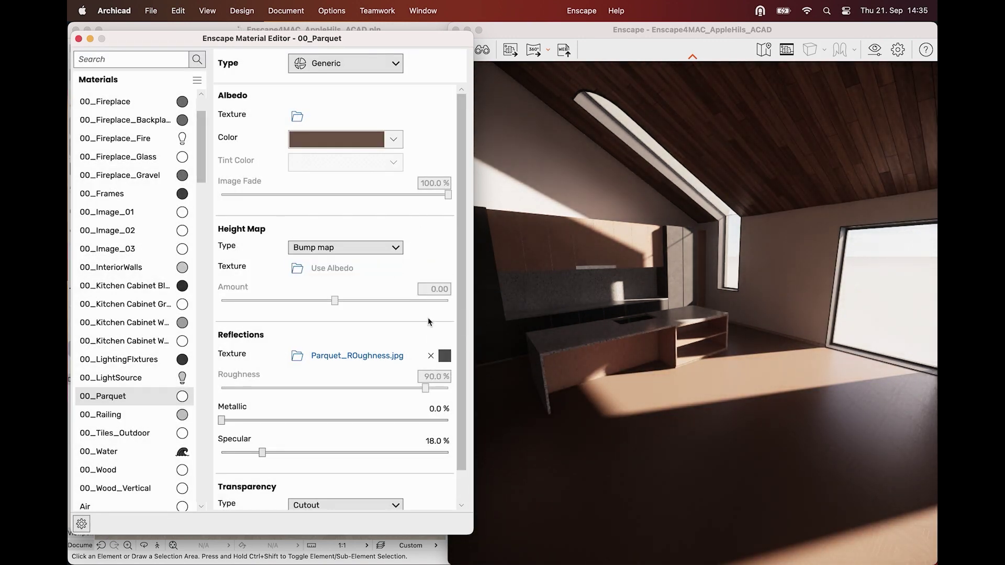
left_click(431, 357)
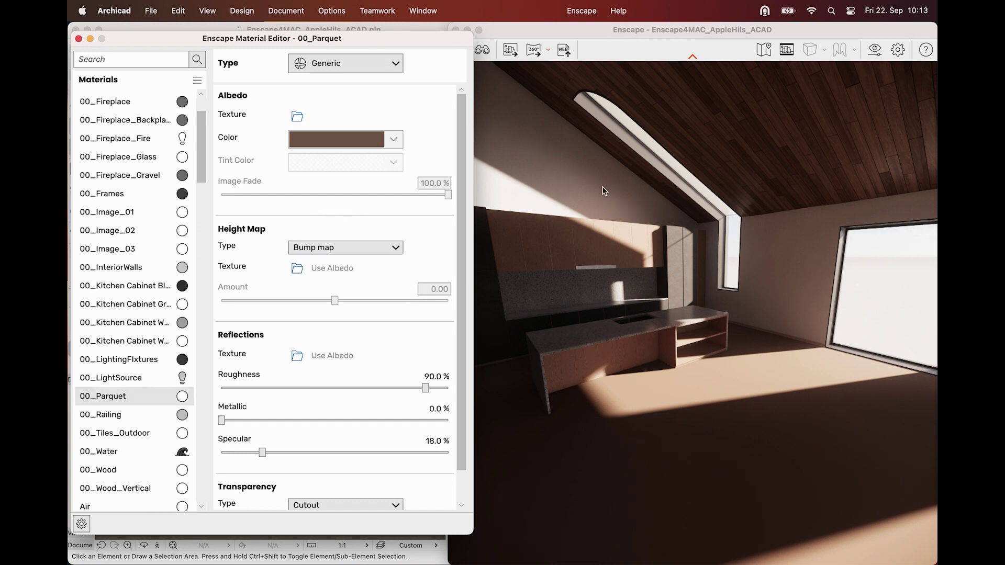
- Load Planks037A_2K-JPG_Color.jpg from Downloads as the albedo texture of the 00_Parquet material
left_click_drag(633, 346, 811, 326)
key("a")
key("w")
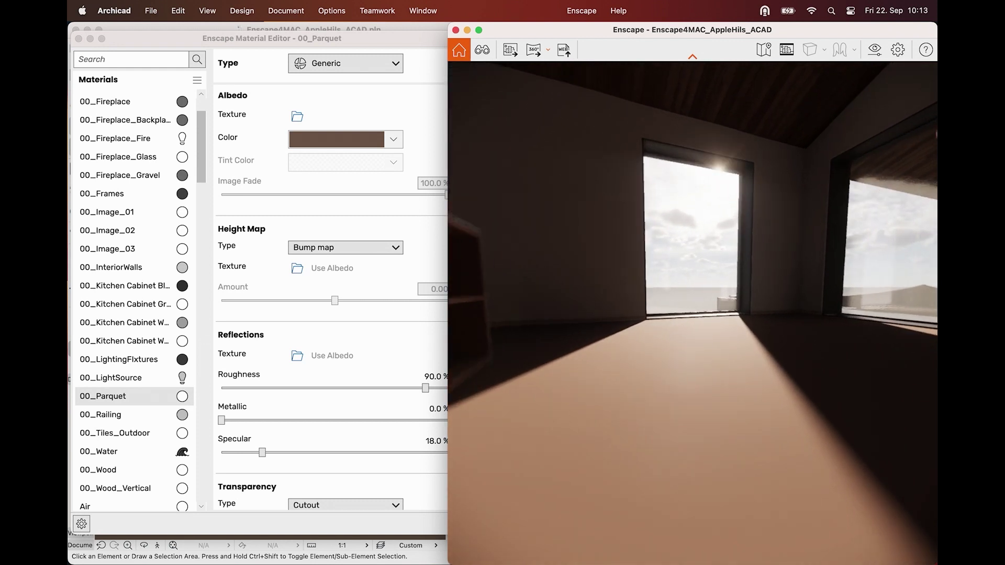
left_click_drag(623, 347, 639, 347)
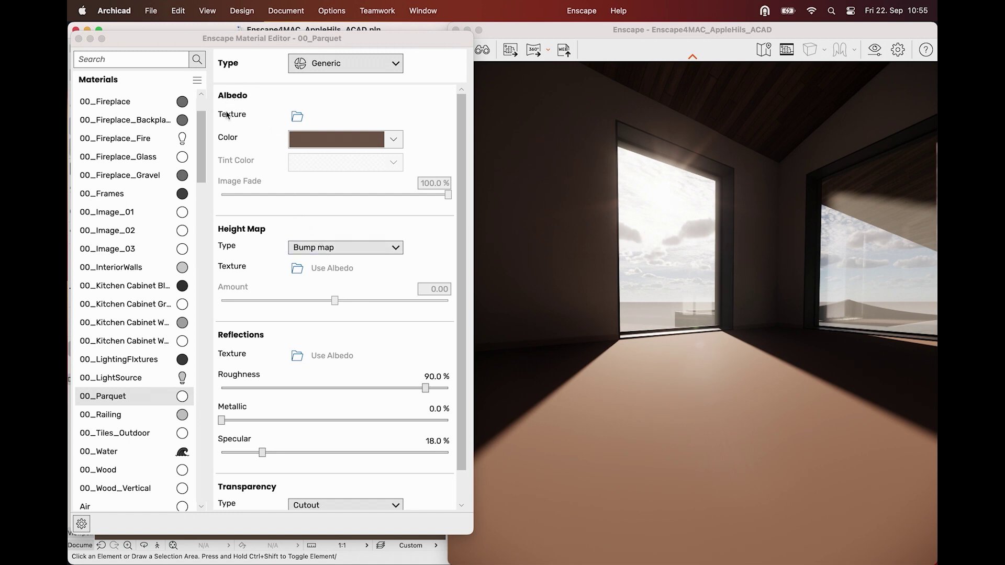
left_click(298, 118)
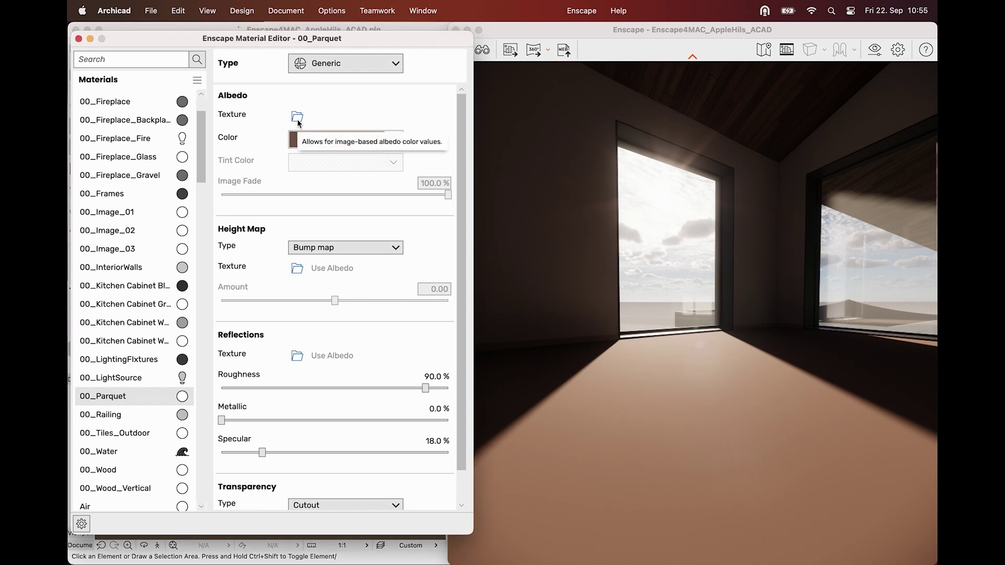
left_click(297, 119)
scroll(234, 211, "down", 2)
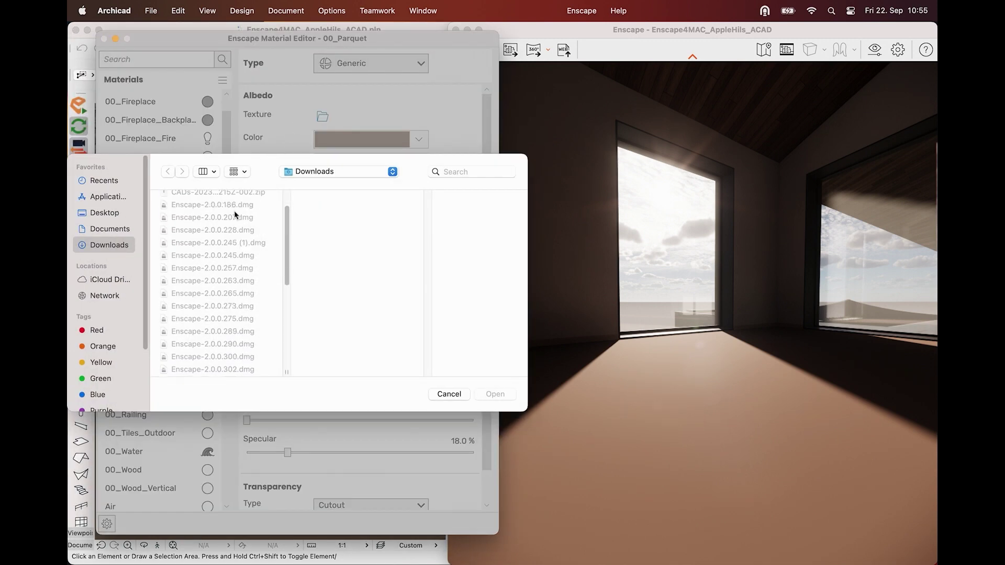
scroll(235, 215, "down", 10)
left_click(223, 282)
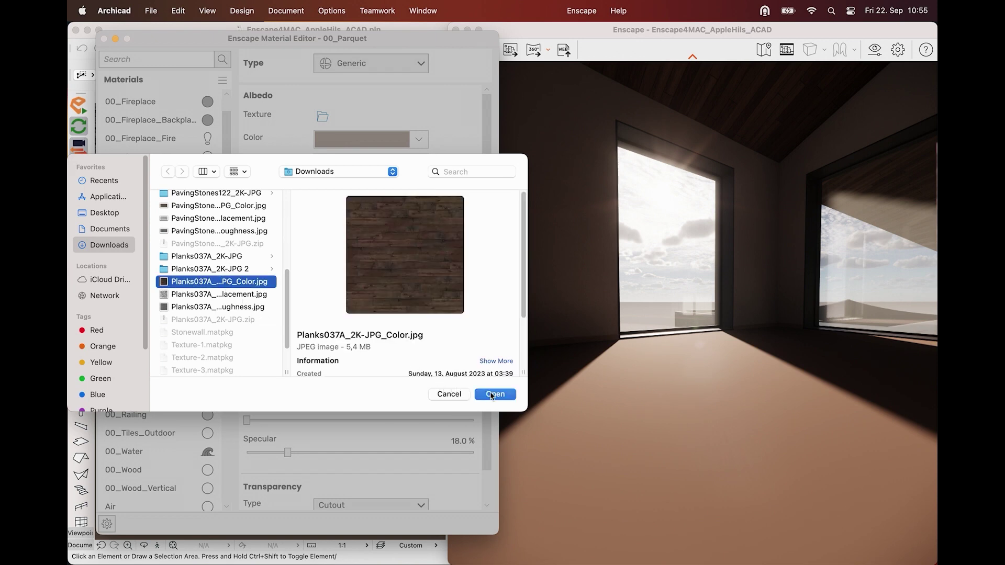
left_click(491, 394)
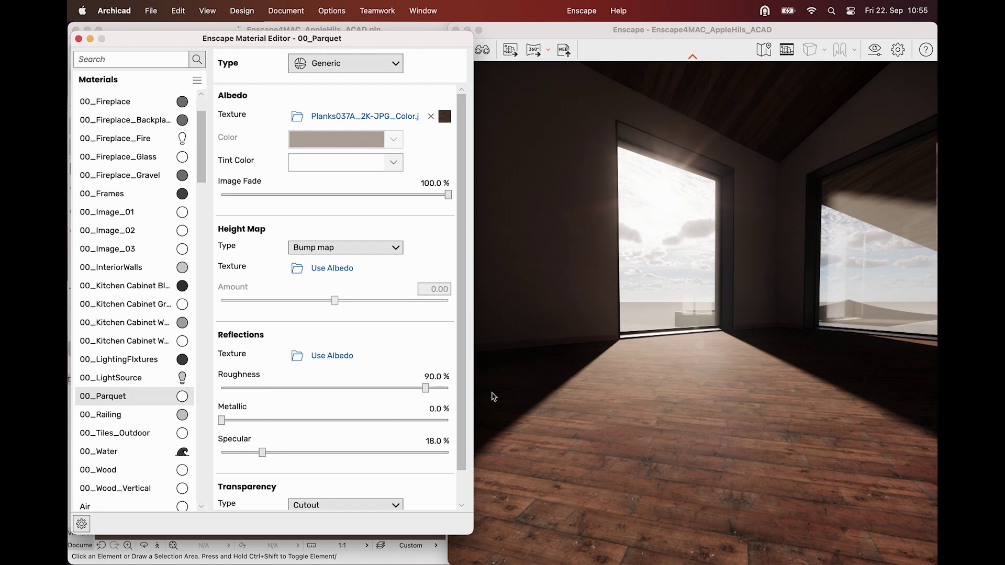
- Enable Explicit Texture Transformation for the 00_Parquet albedo texture and set its width and height to 2
left_click(619, 346)
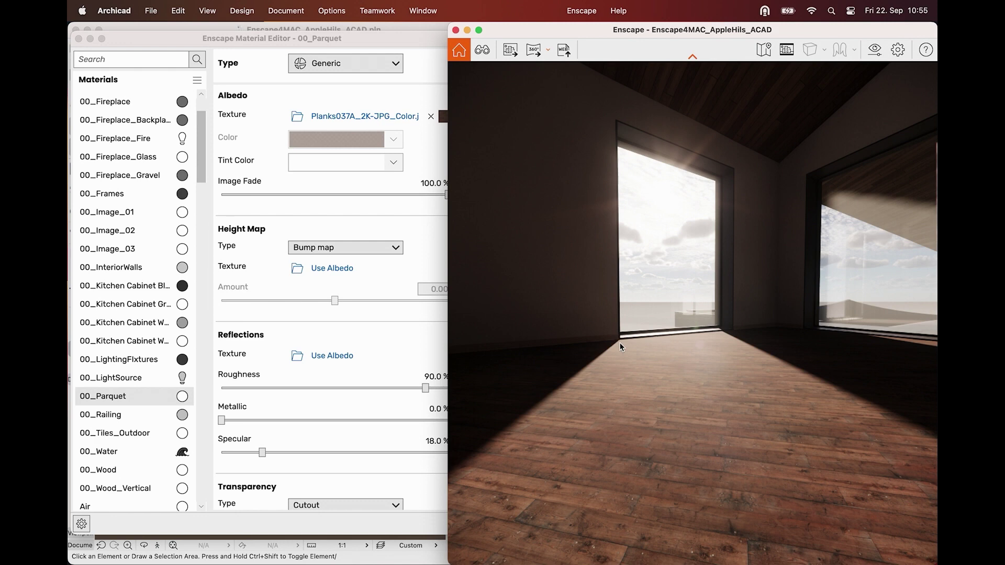
right_click_drag(620, 343, 817, 369)
left_click(360, 120)
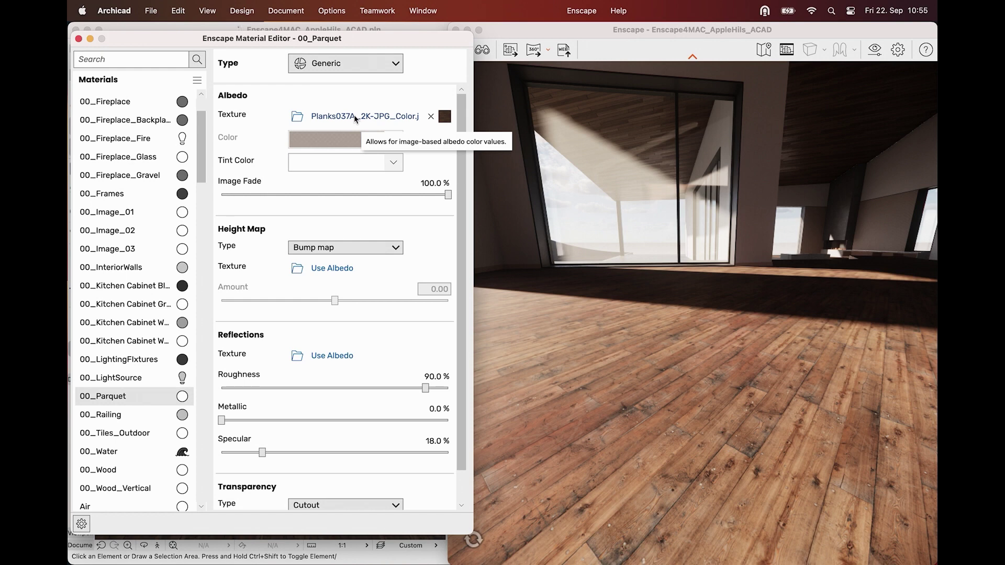
left_click(355, 116)
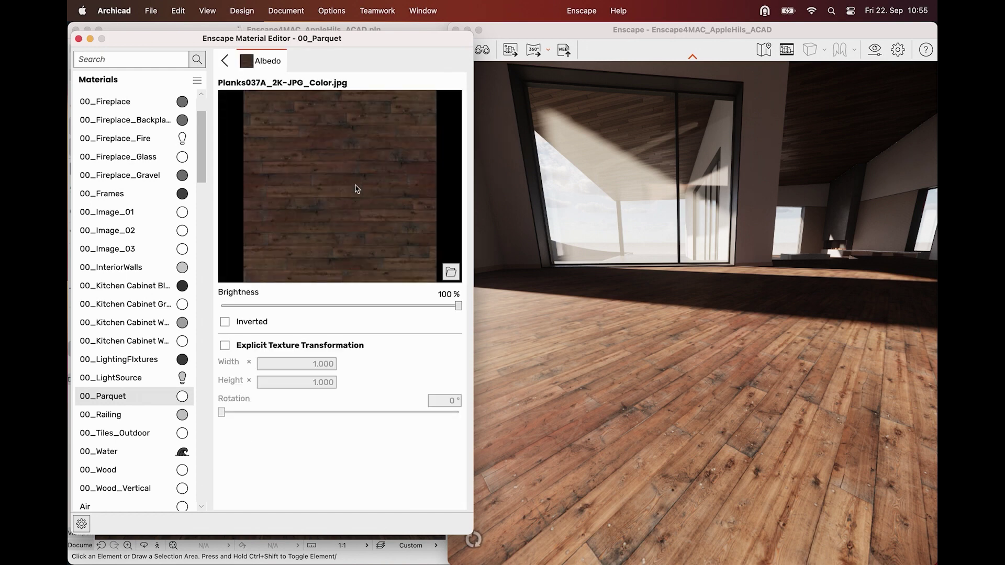
left_click(225, 345)
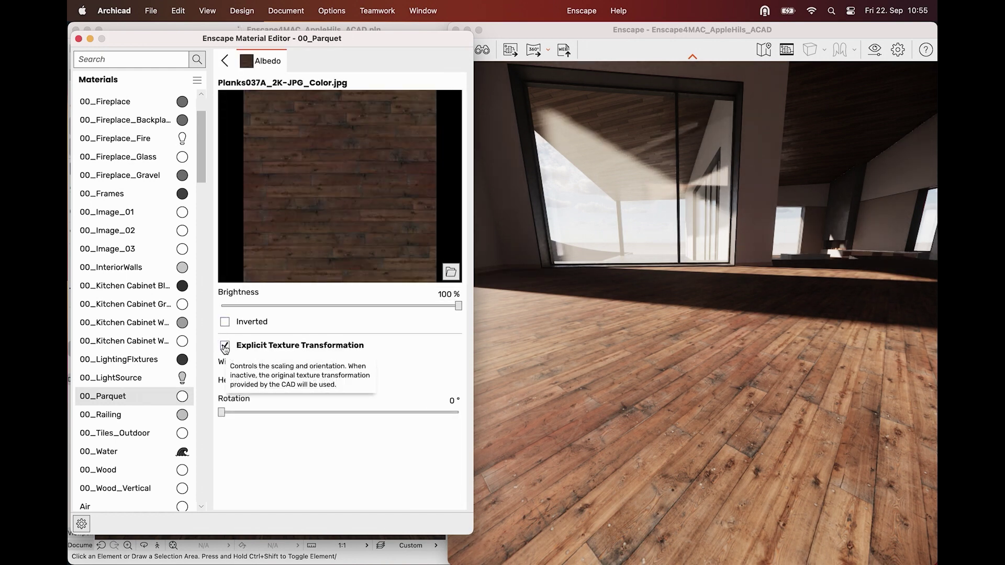
double_click(311, 366)
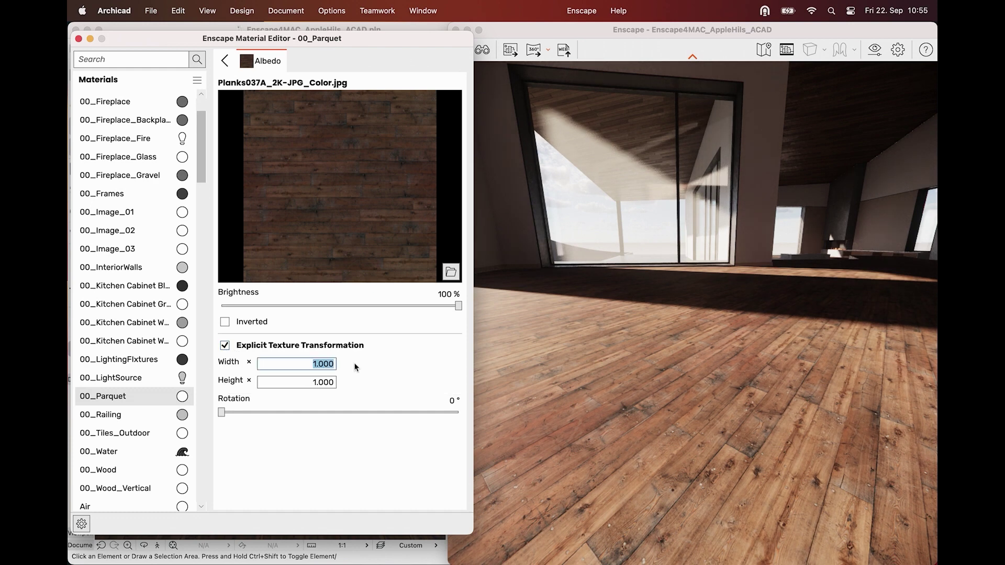
type("2")
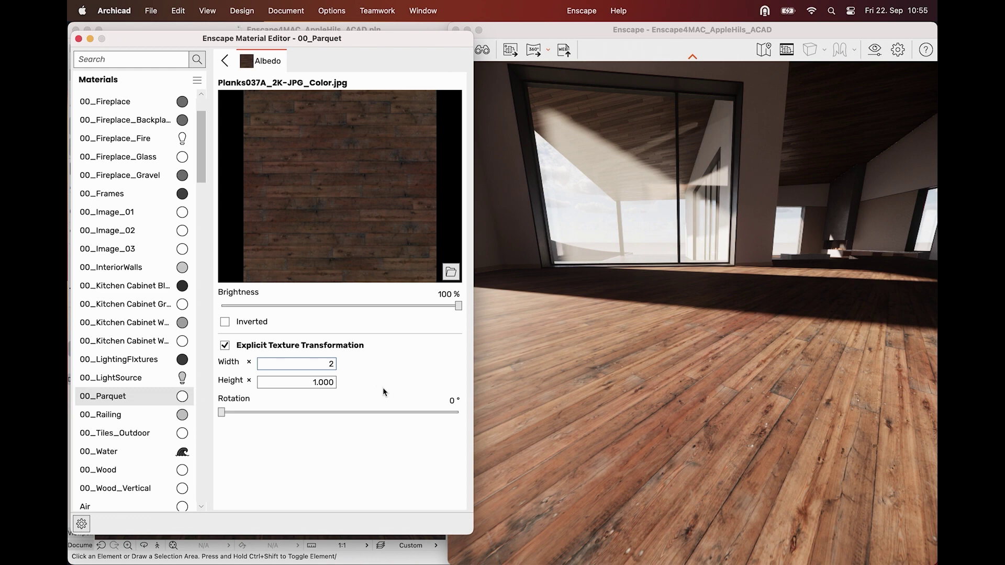
left_click(353, 455)
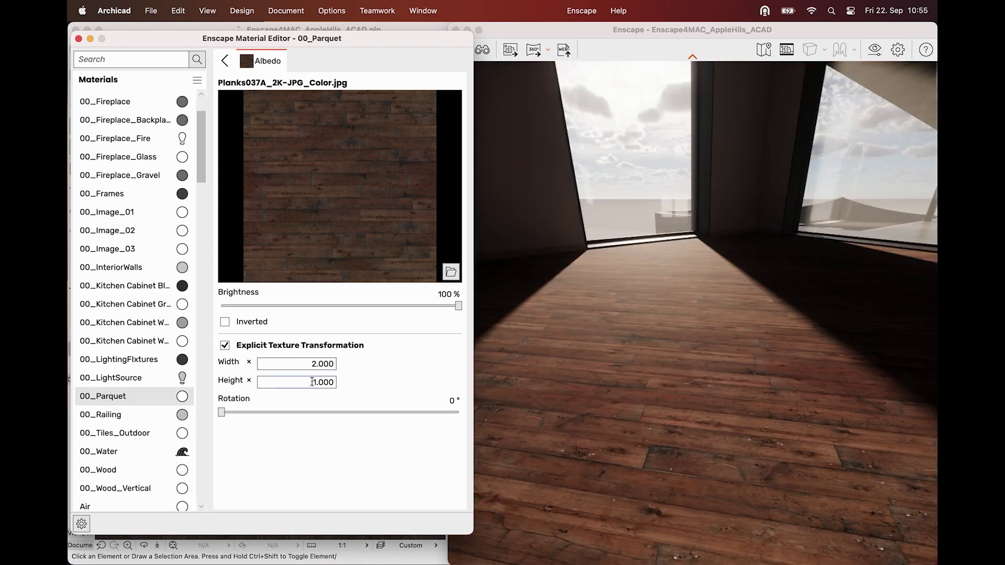
double_click(312, 382)
type("2")
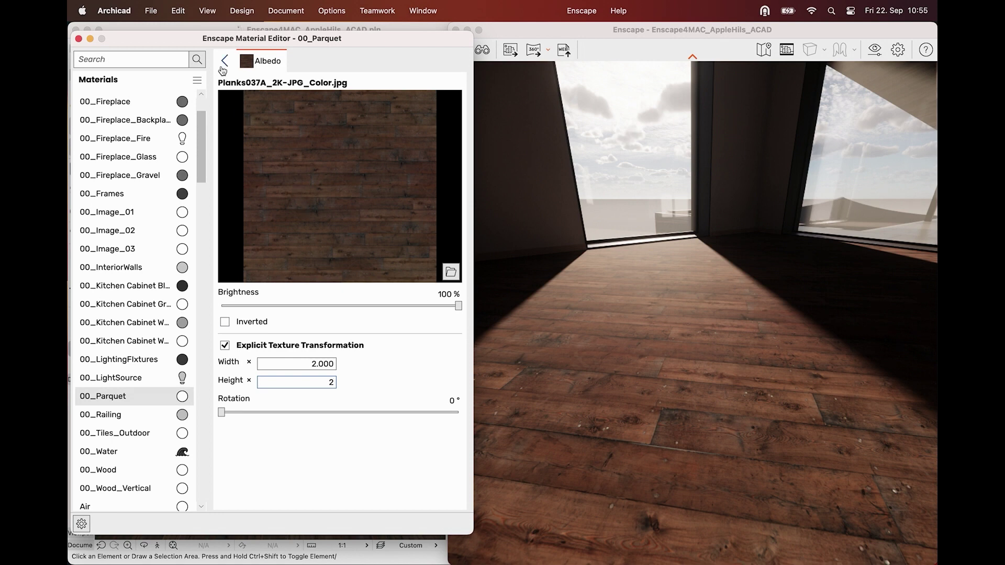
left_click(223, 67)
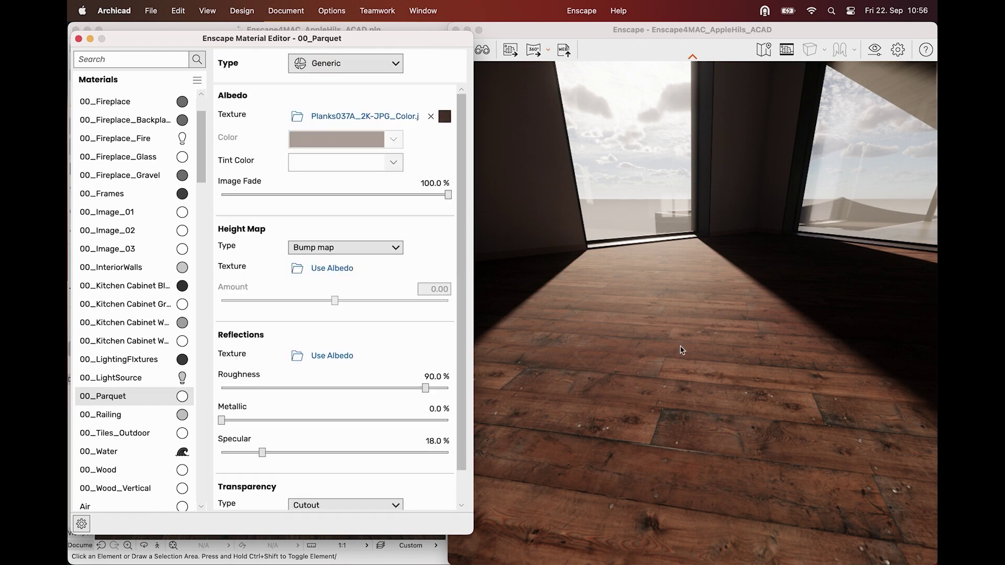
- Load Planks037A_2K-JPG_Displacement.jpg from Downloads as the bump map texture in the 00_Parquet height map settings
right_click_drag(693, 325, 770, 283)
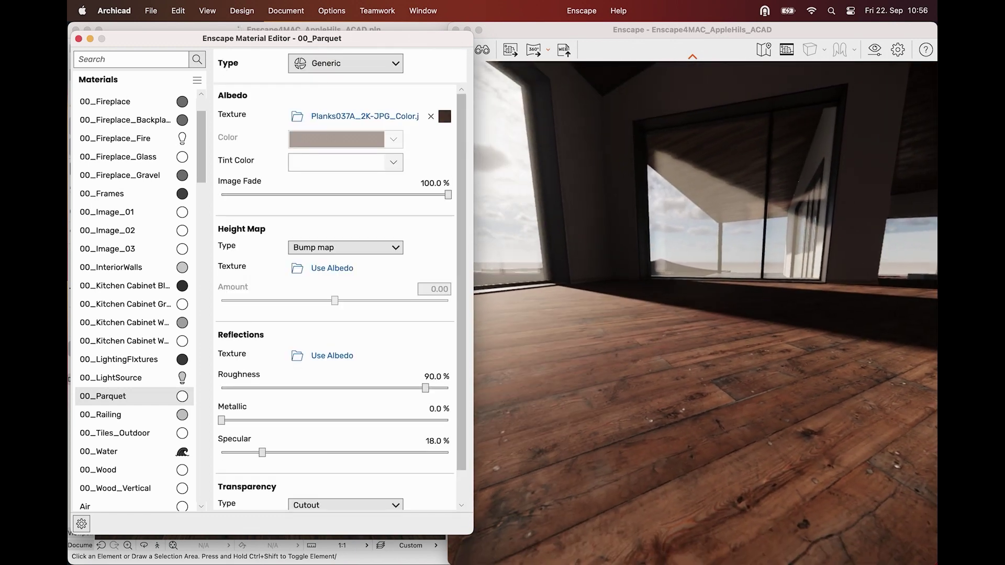
left_click_drag(770, 283, 764, 283)
right_click_drag(765, 283, 867, 200)
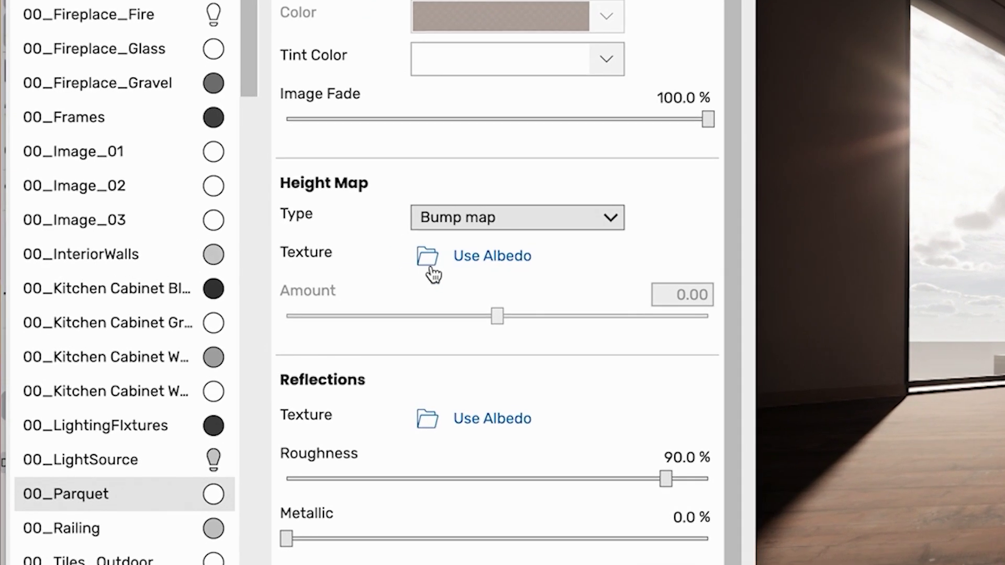
mouse_move(299, 273)
left_click(431, 263)
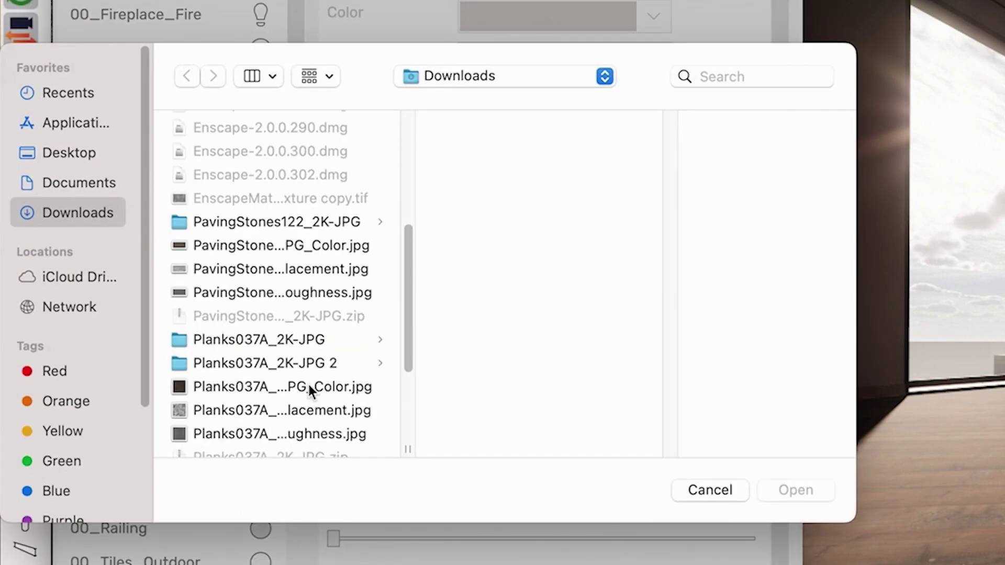
left_click(308, 411)
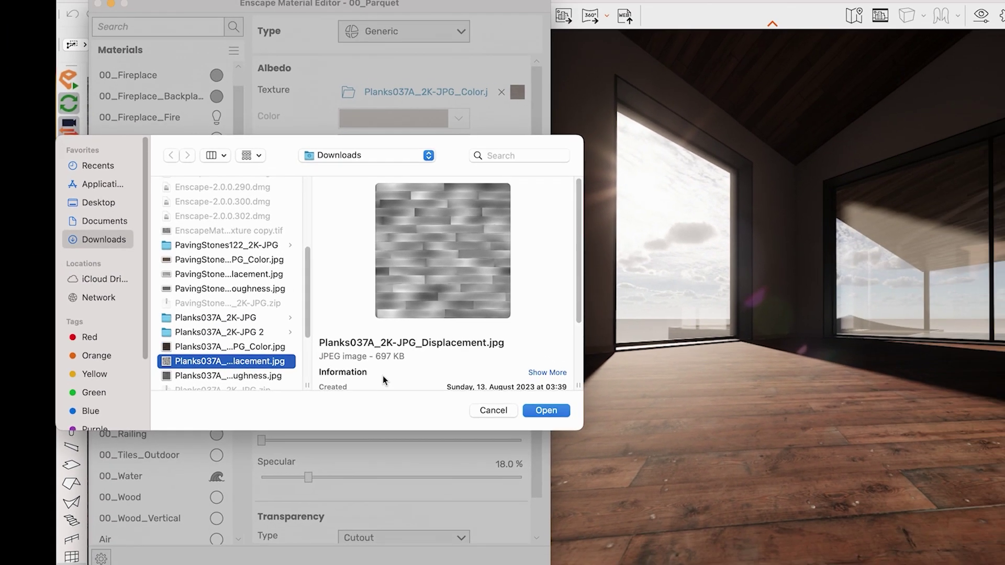
left_click(544, 411)
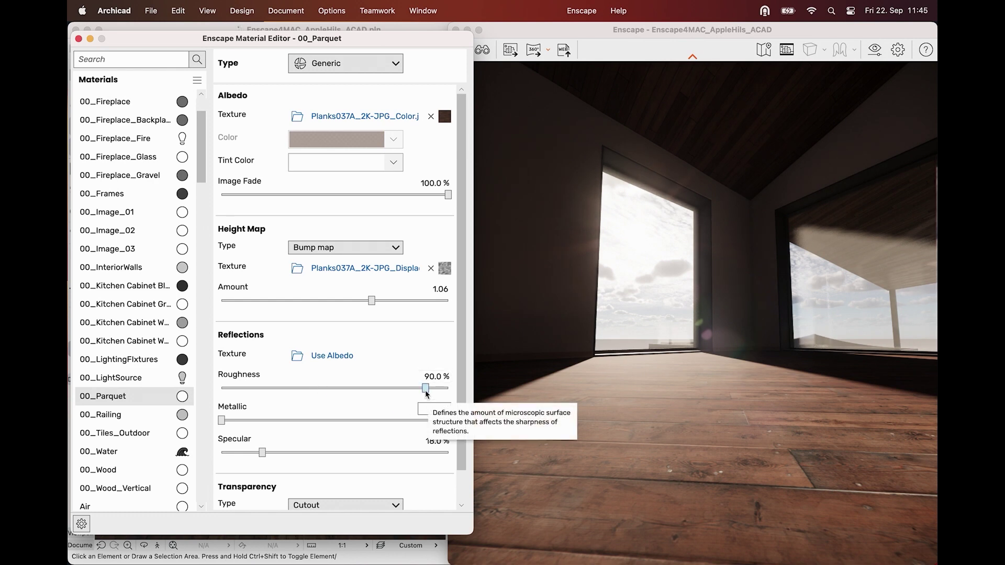
- Lower the reflections roughness of the 00_Parquet material to 40.1 % and raise its bump amount to 3.06
left_click_drag(426, 388, 313, 389)
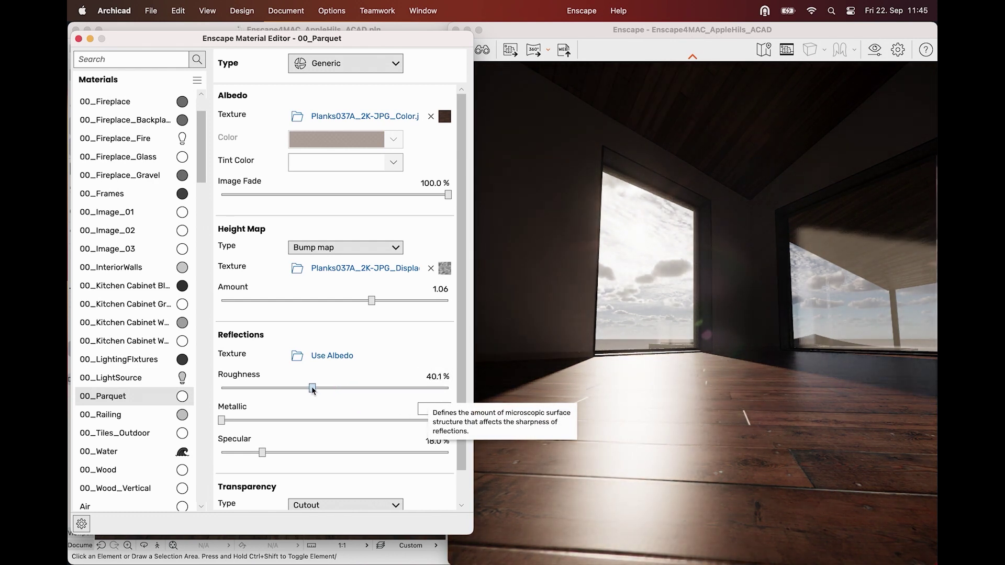
scroll(653, 420, "up", 2)
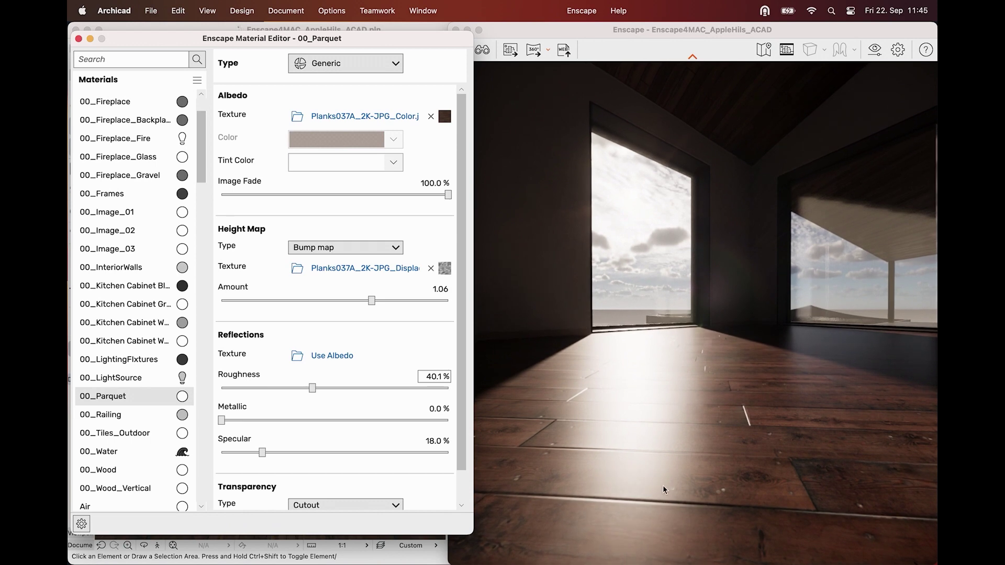
left_click(651, 488)
left_click_drag(651, 488, 802, 350)
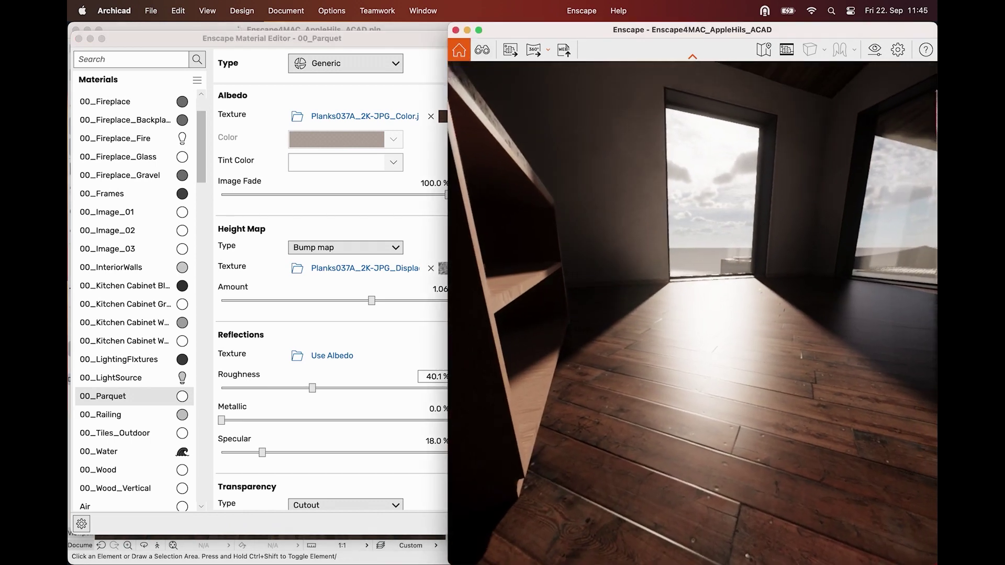
right_click_drag(802, 350, 762, 310)
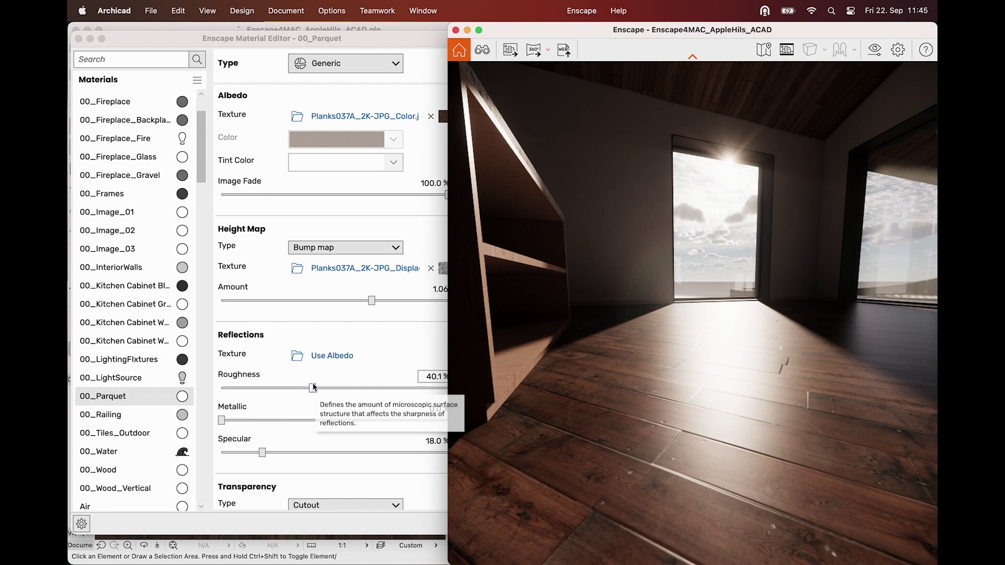
left_click_drag(372, 301, 398, 307)
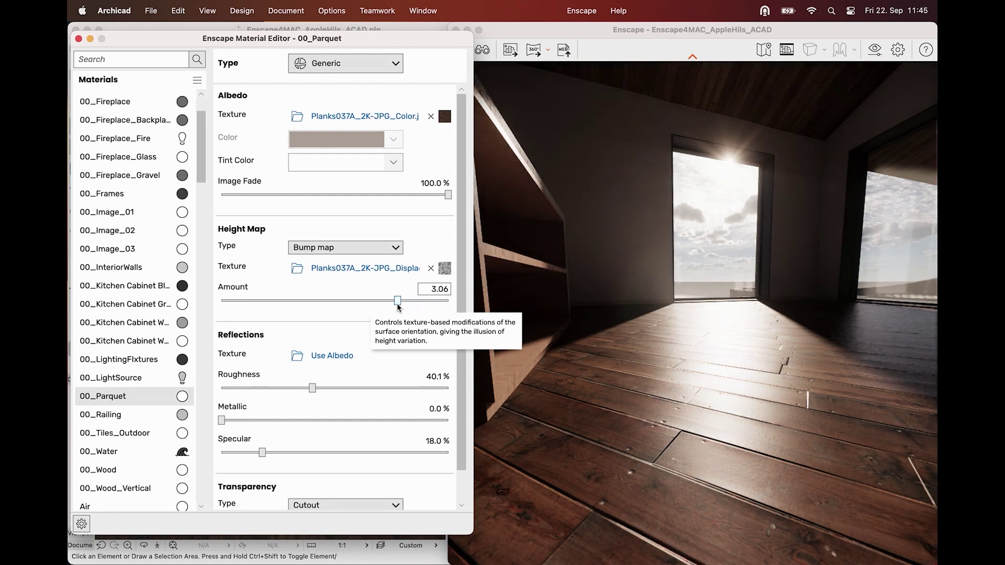
- Change the 00_Parquet height map type to Displacement map and reduce its amount to about 0.16
left_click(397, 250)
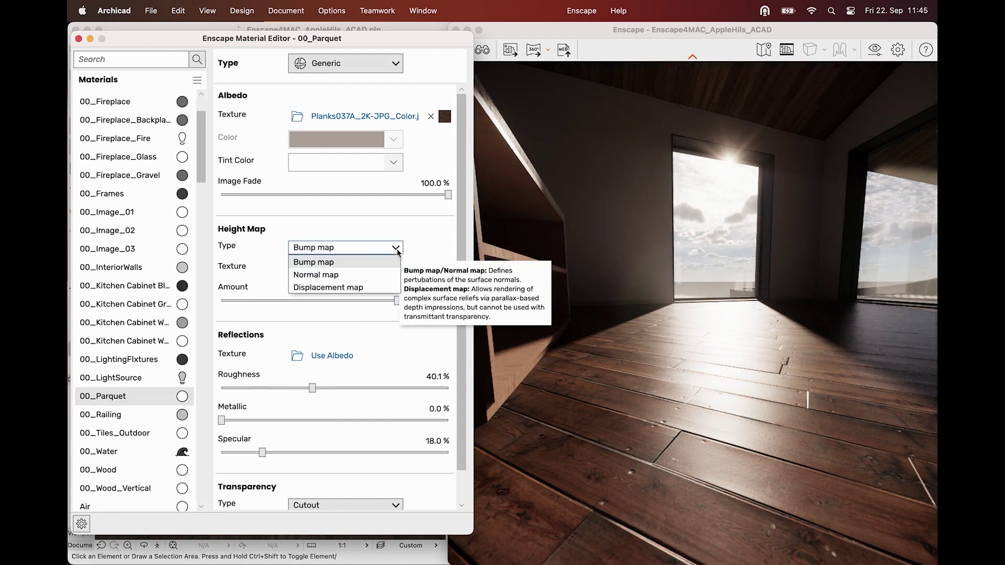
left_click(376, 286)
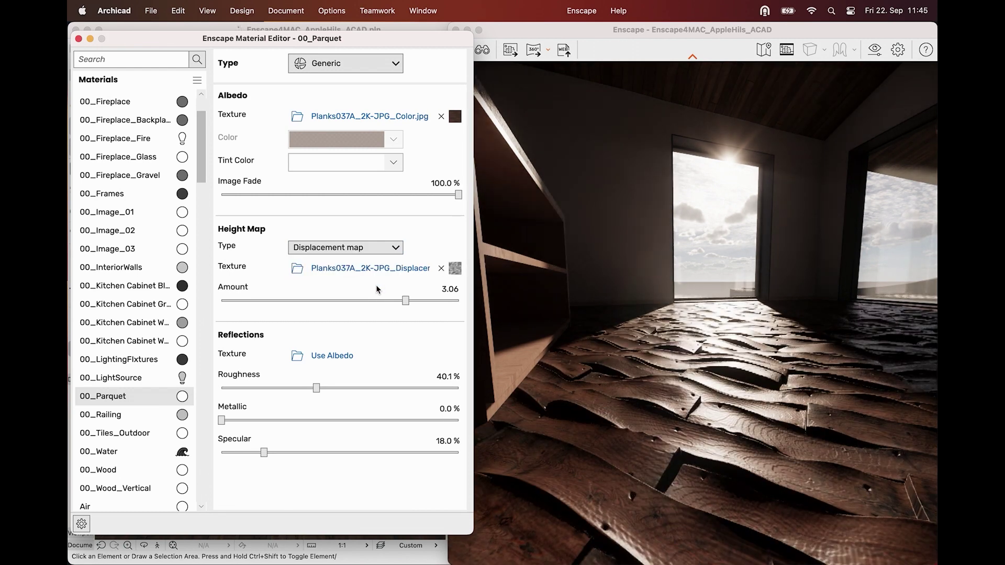
left_click_drag(406, 302, 370, 306)
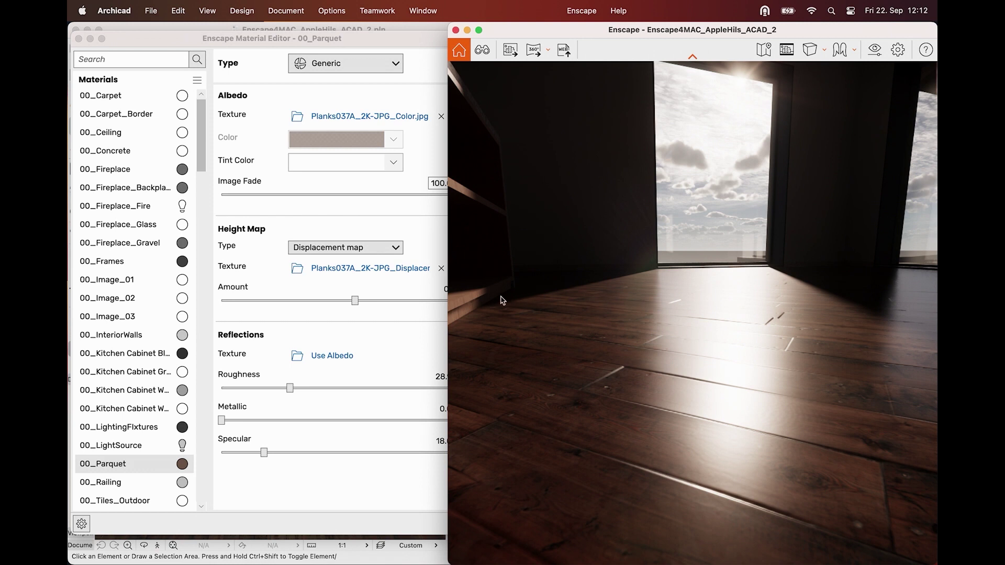
- Set the albedo image fade of 00_Parquet to 0 % and its displacement amount to 0
left_click(402, 331)
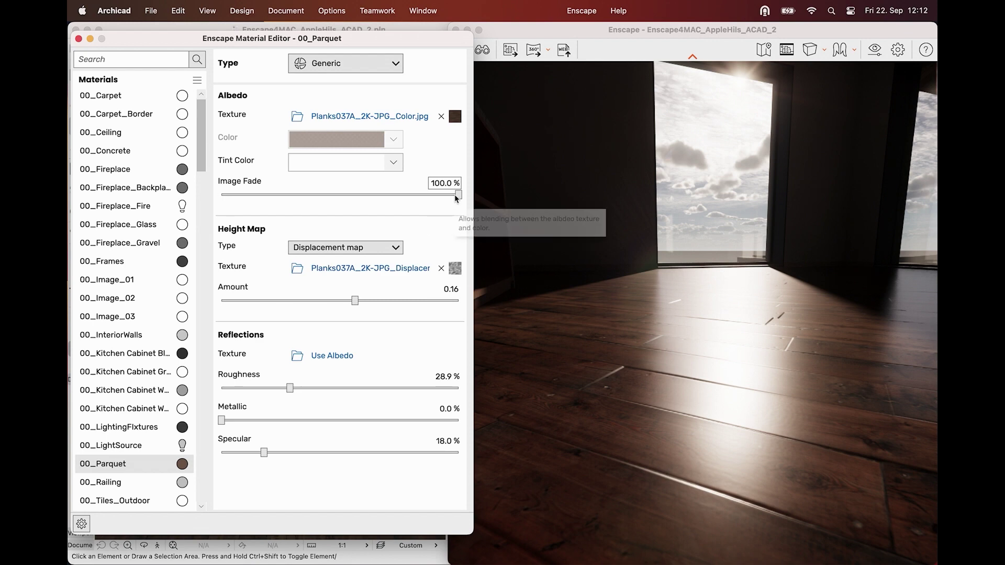
left_click_drag(458, 194, 455, 195)
left_click_drag(297, 199, 187, 204)
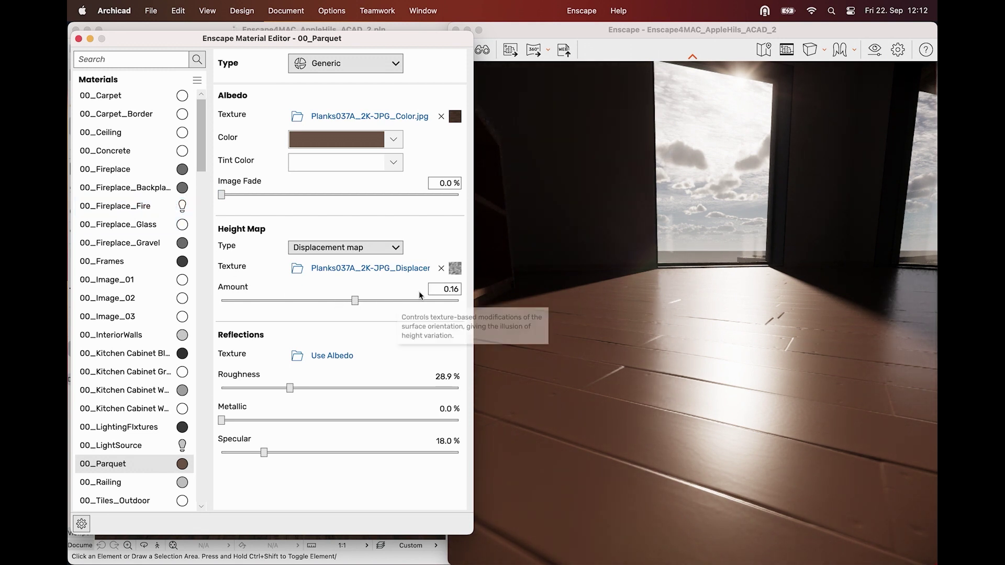
double_click(464, 290)
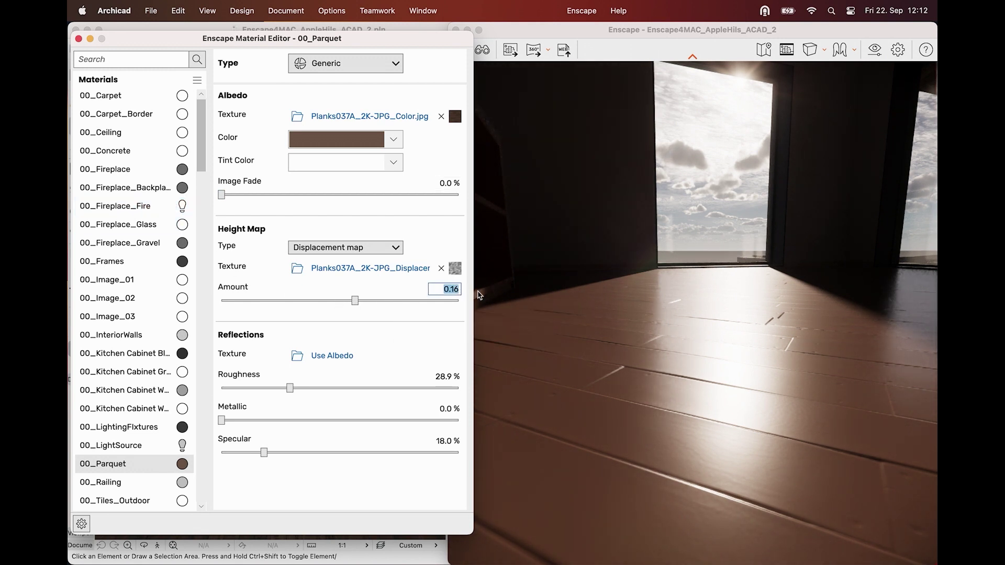
type("0")
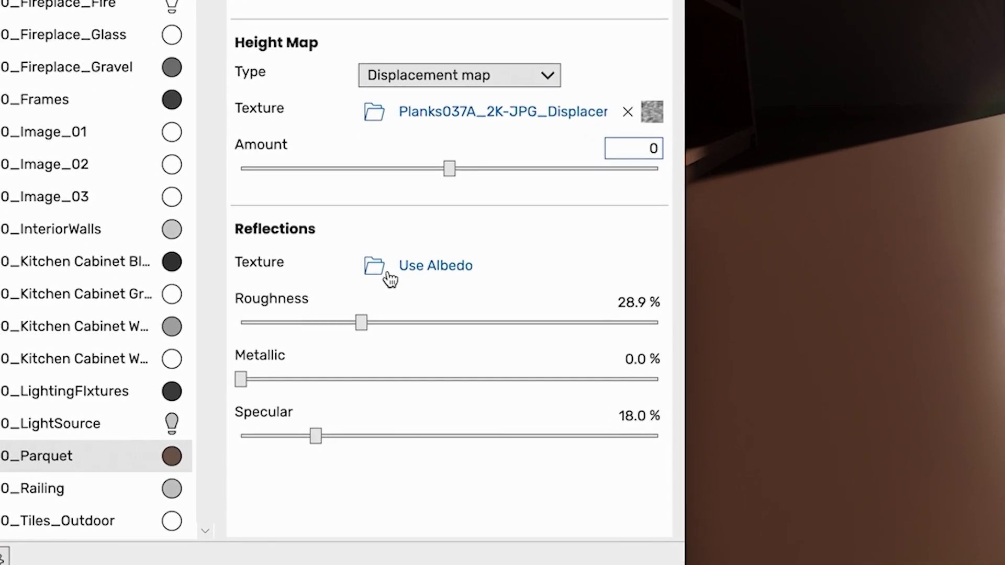
- Load Planks037A_2K-JPG_Roughness.jpg from Downloads as the reflections texture of the 00_Parquet material
left_click(374, 267)
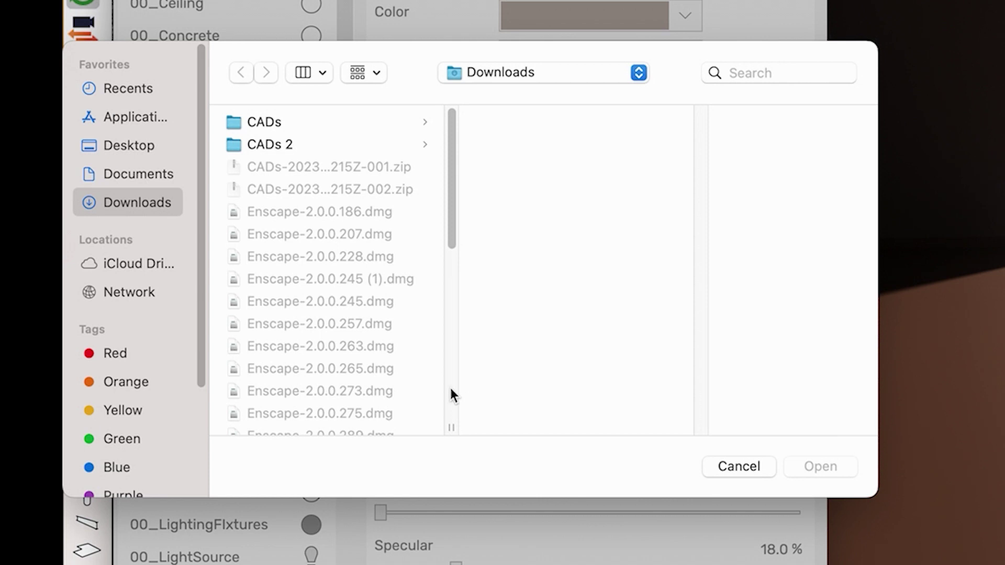
scroll(429, 377, "down", 10)
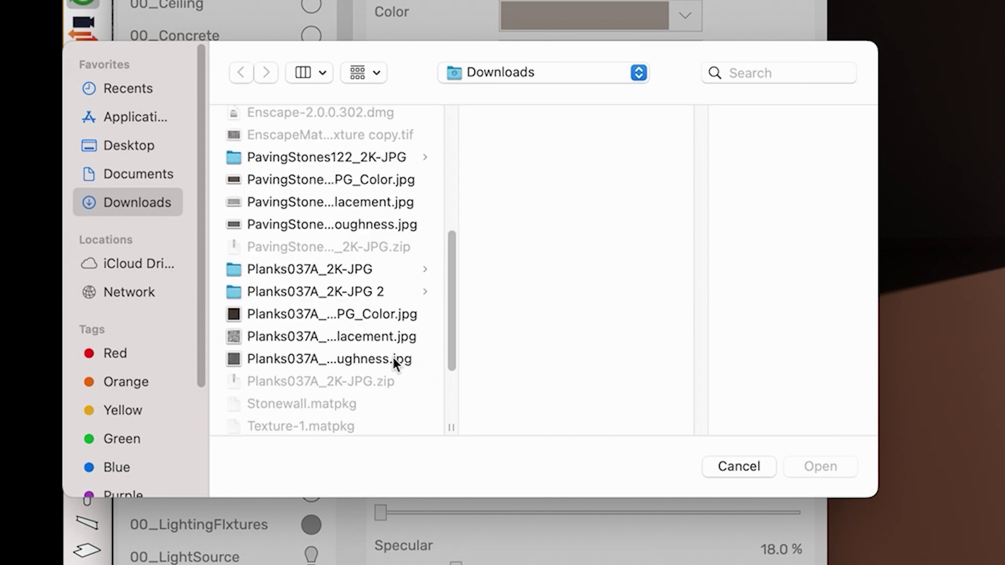
left_click(394, 359)
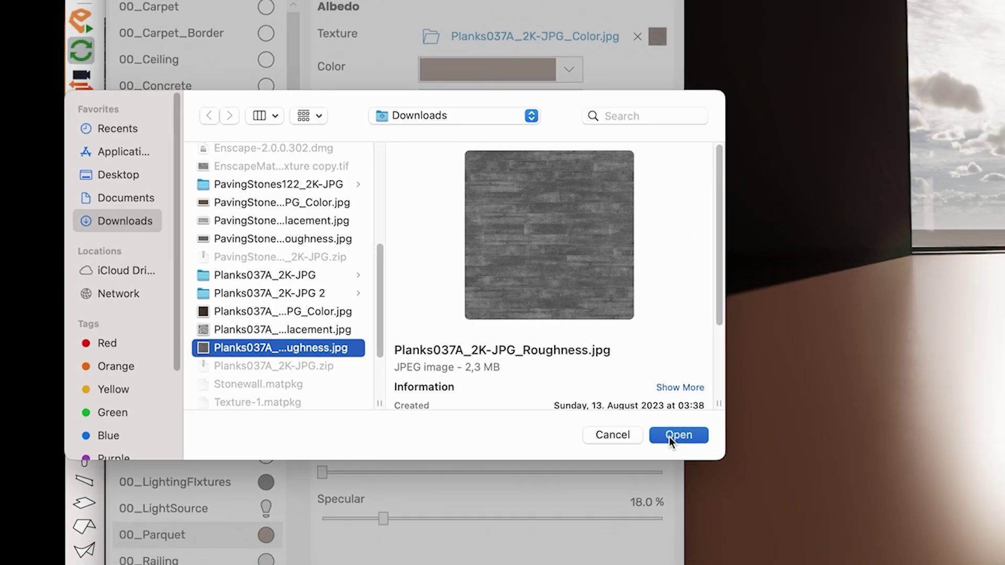
left_click(809, 468)
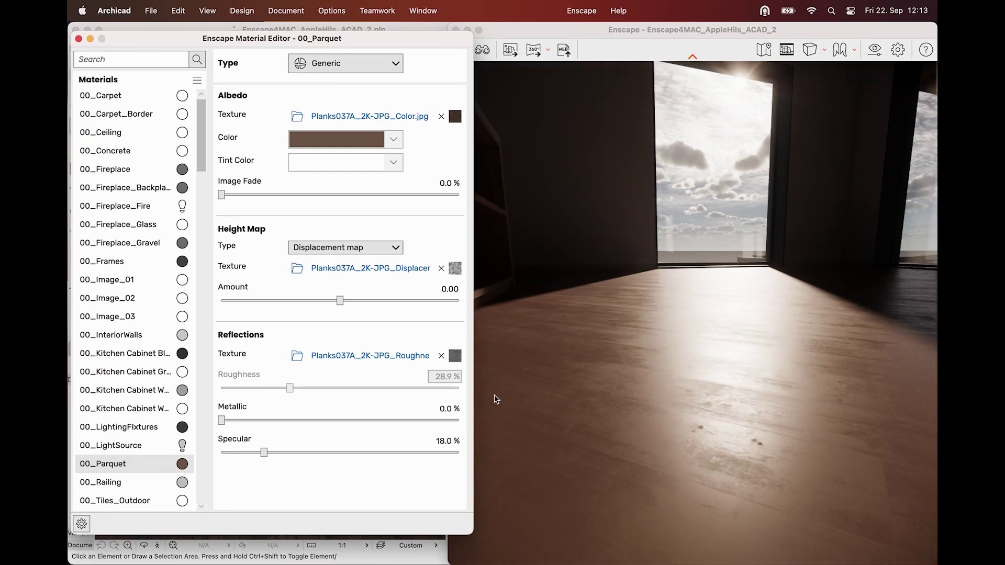
- Set the displacement amount of 00_Parquet to 0.17 and its albedo image fade to 100 %
right_click_drag(692, 324, 706, 306)
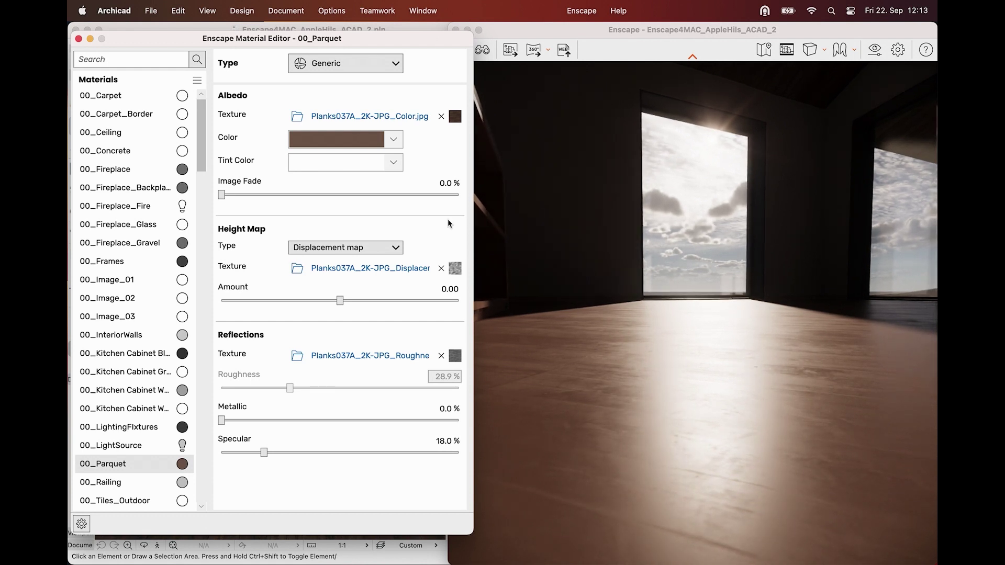
left_click_drag(340, 303, 357, 312)
right_click_drag(715, 342, 602, 358)
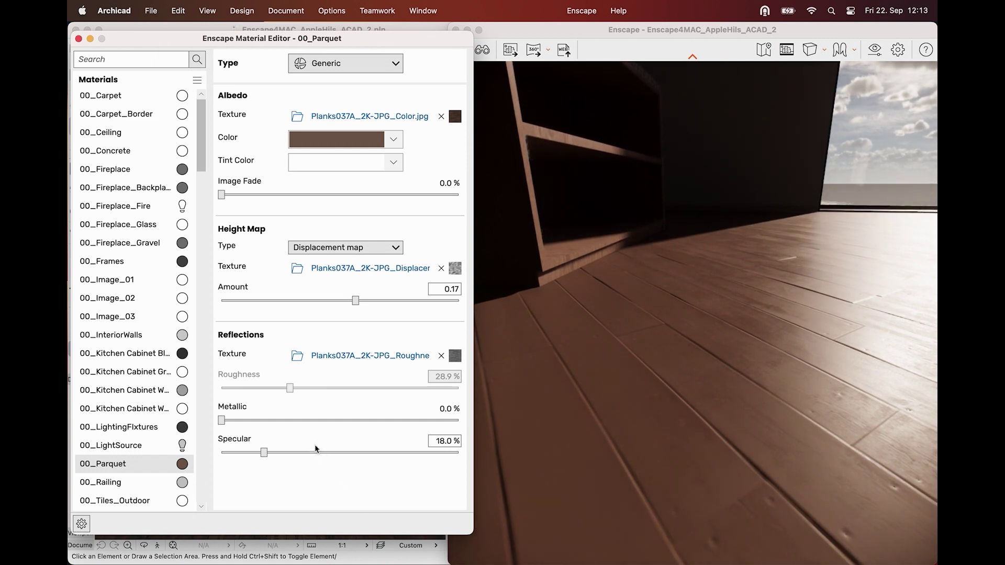
left_click_drag(222, 196, 522, 224)
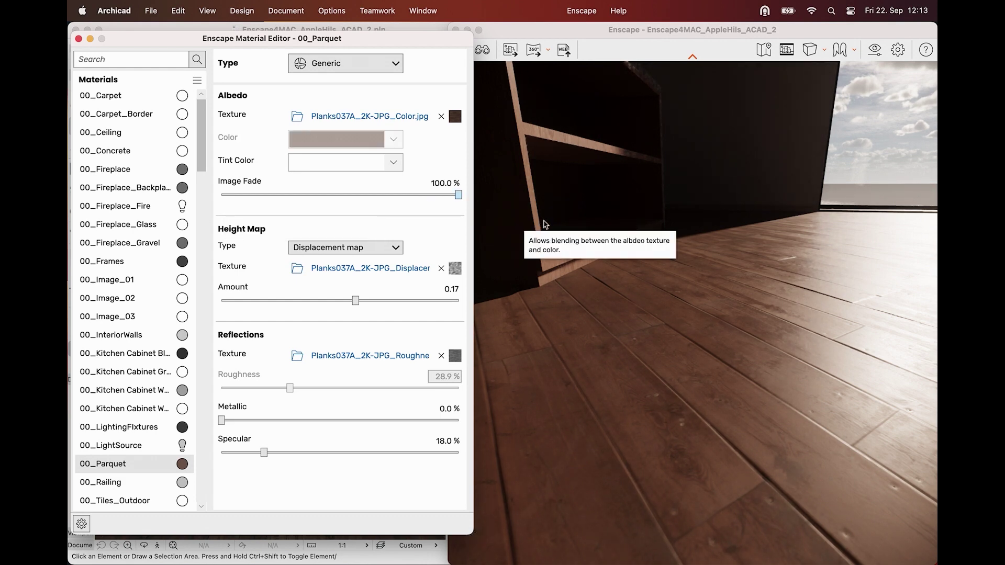
left_click(654, 311)
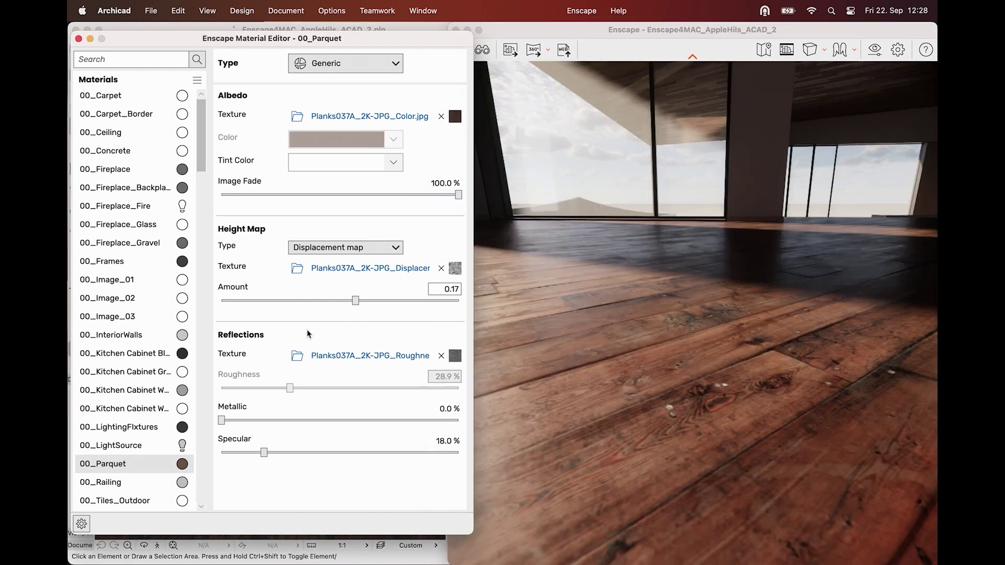
- Switch the 00_Parquet height map type to Bump map and set its amount to 2.86
left_click(347, 253)
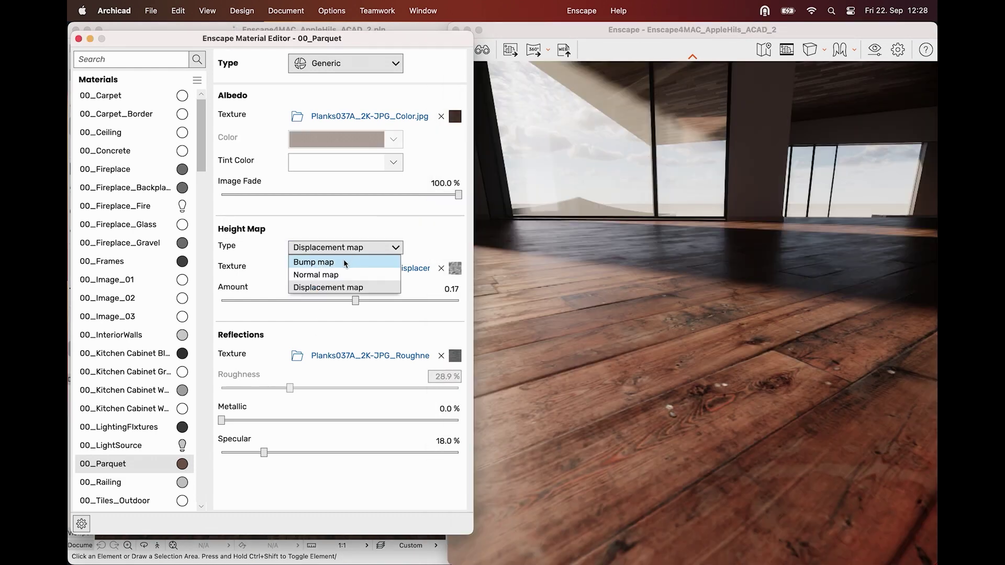
left_click(344, 260)
left_click_drag(618, 326, 601, 325)
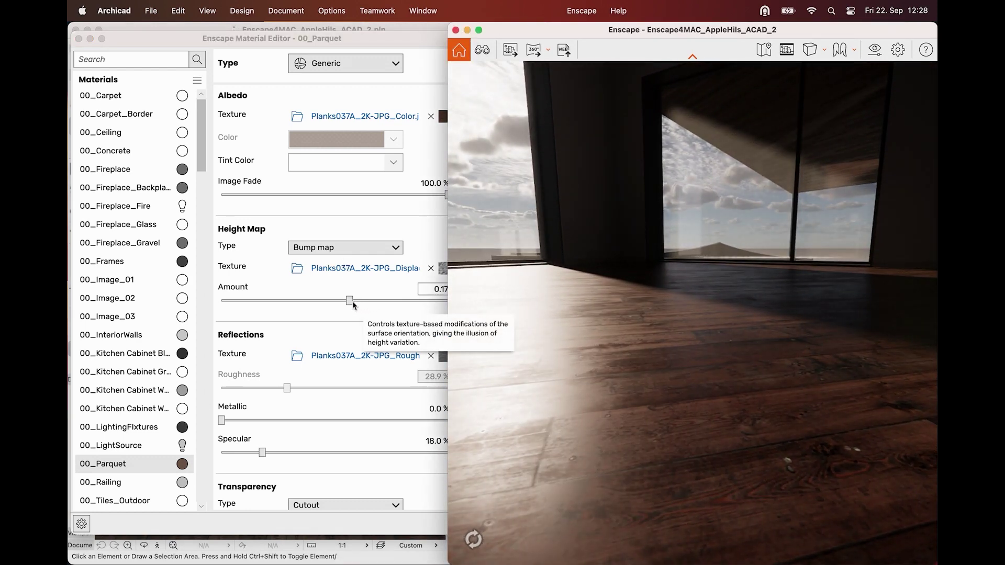
left_click_drag(352, 301, 397, 310)
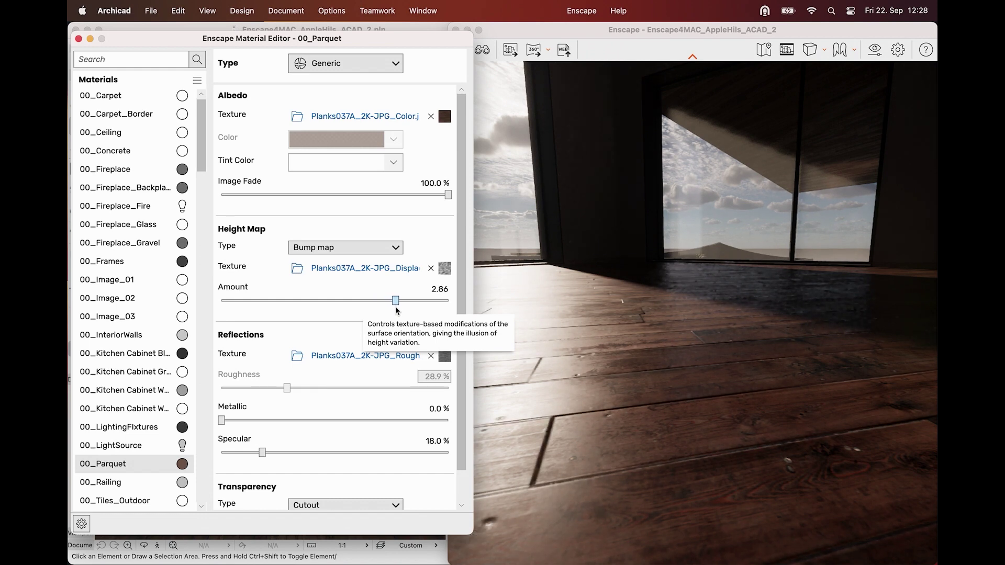
right_click_drag(740, 332, 688, 355)
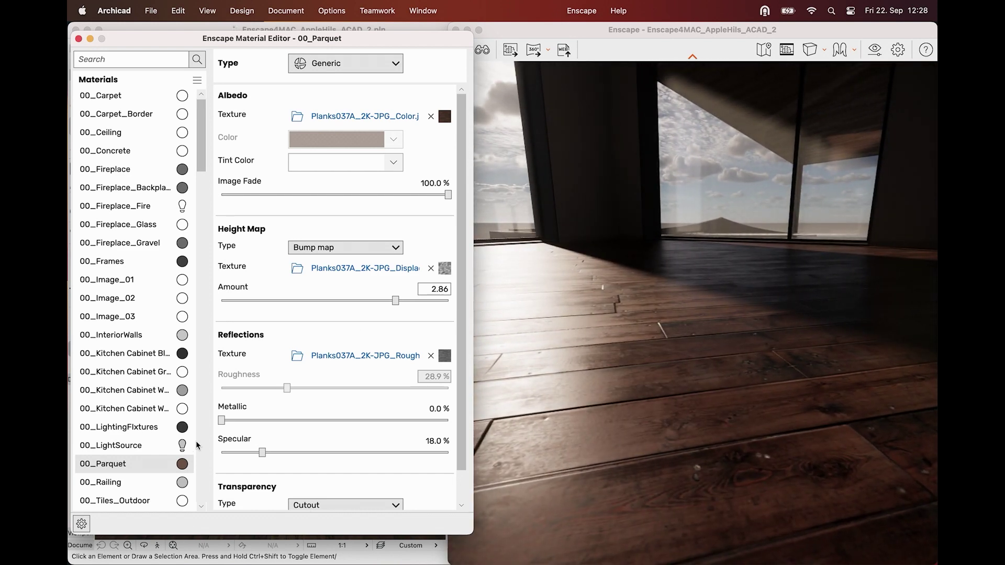
- Export the 00_Parquet material as a material package named 00_ParquetNew.matpkg in Downloads
right_click(183, 466)
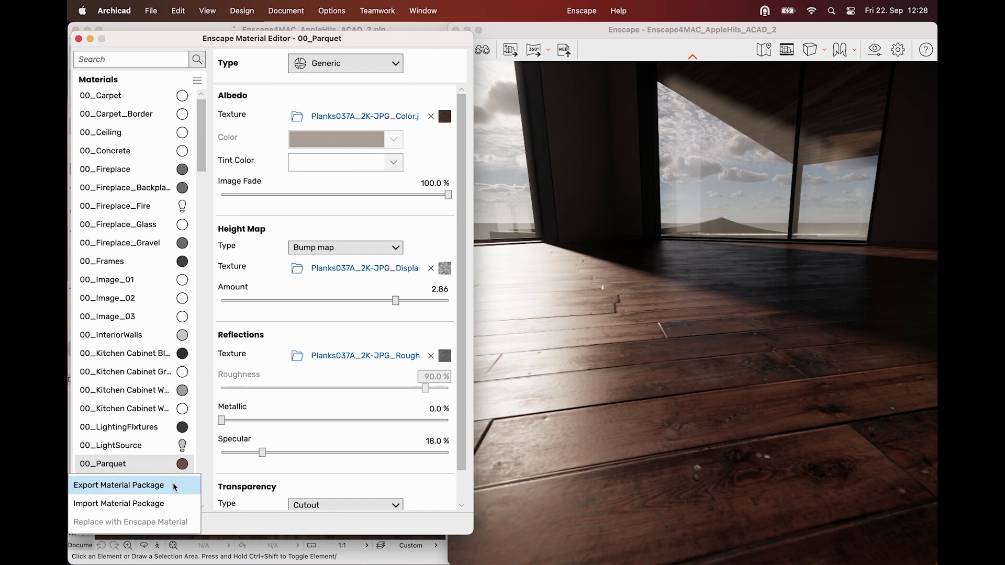
left_click(174, 487)
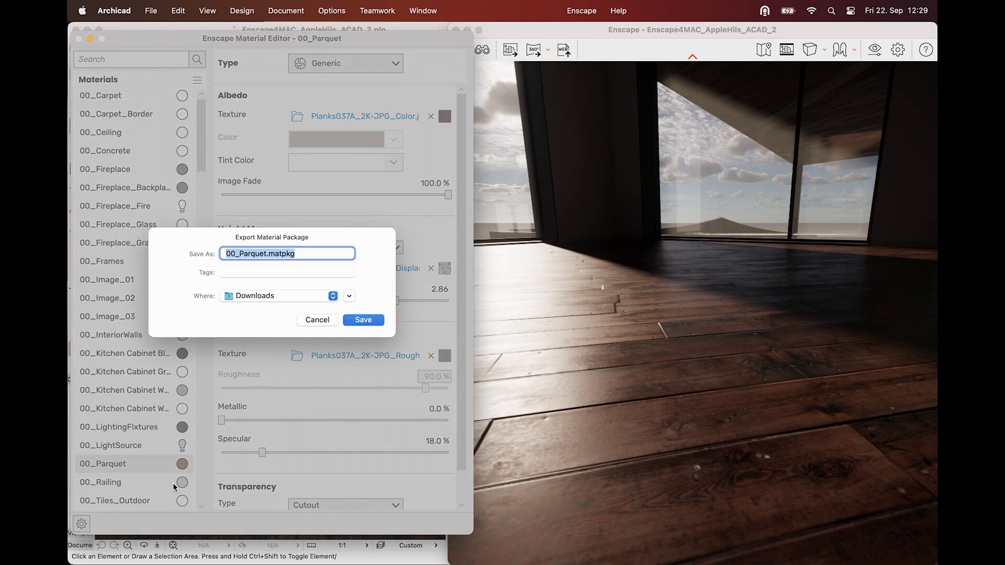
left_click(265, 255)
type("New")
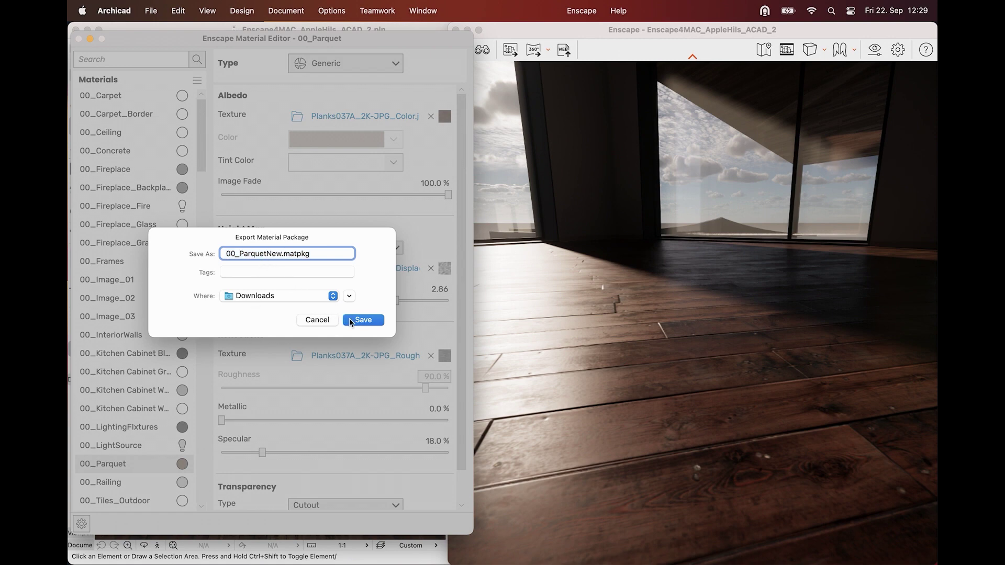
left_click(371, 321)
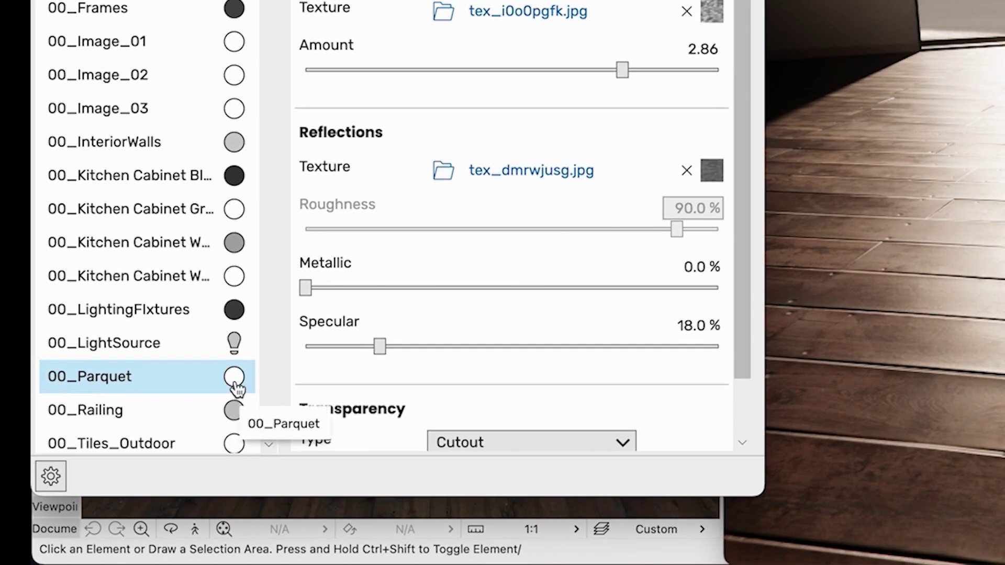
- Import the material package 00_Stone Wall.matpkg from Downloads into the 00_Parquet material
right_click(235, 378)
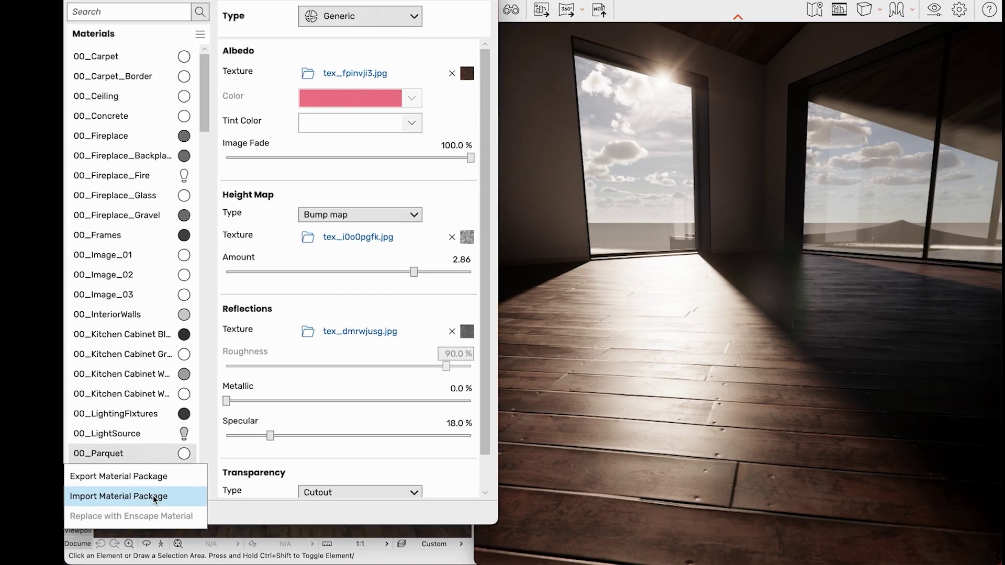
left_click(181, 450)
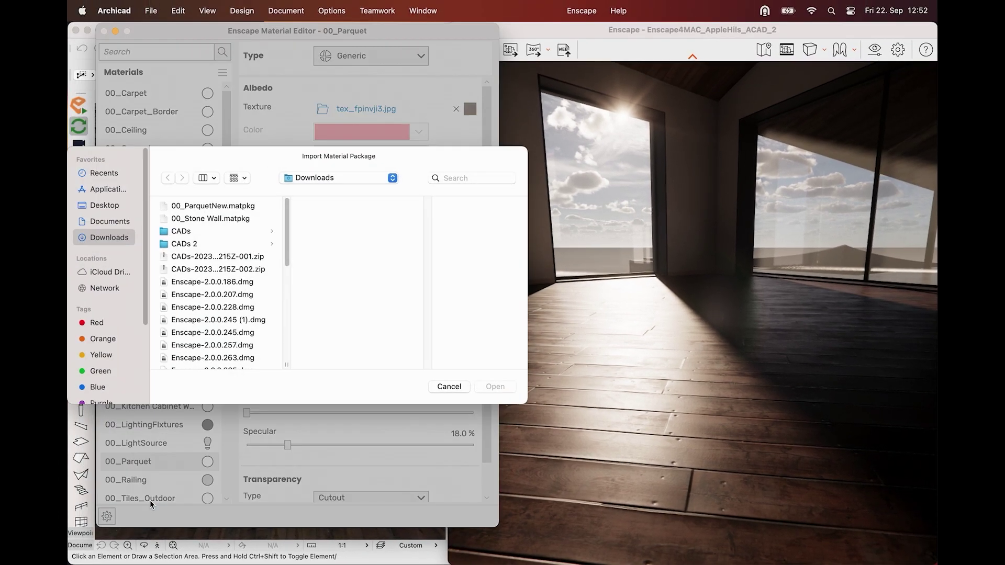
left_click(191, 218)
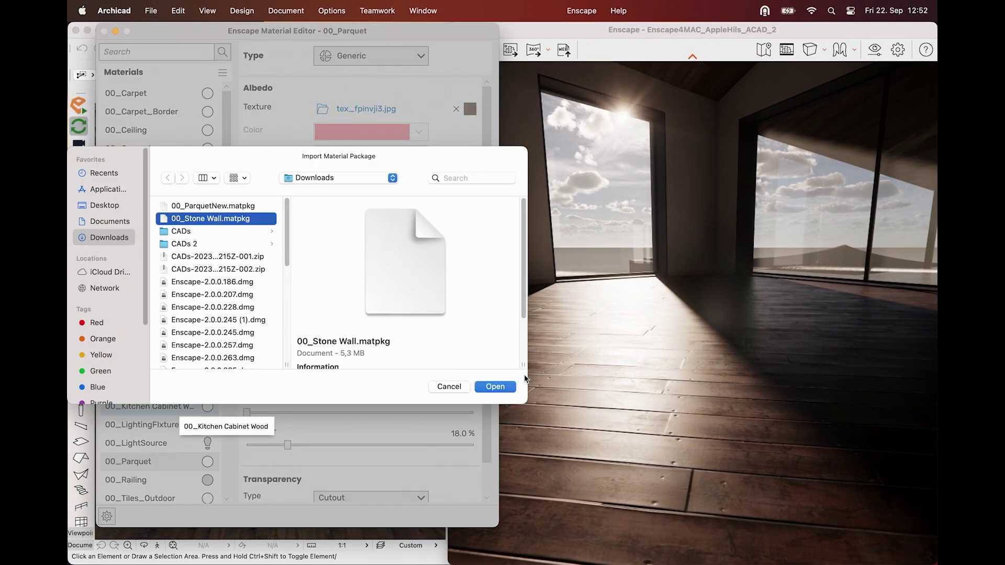
left_click(507, 388)
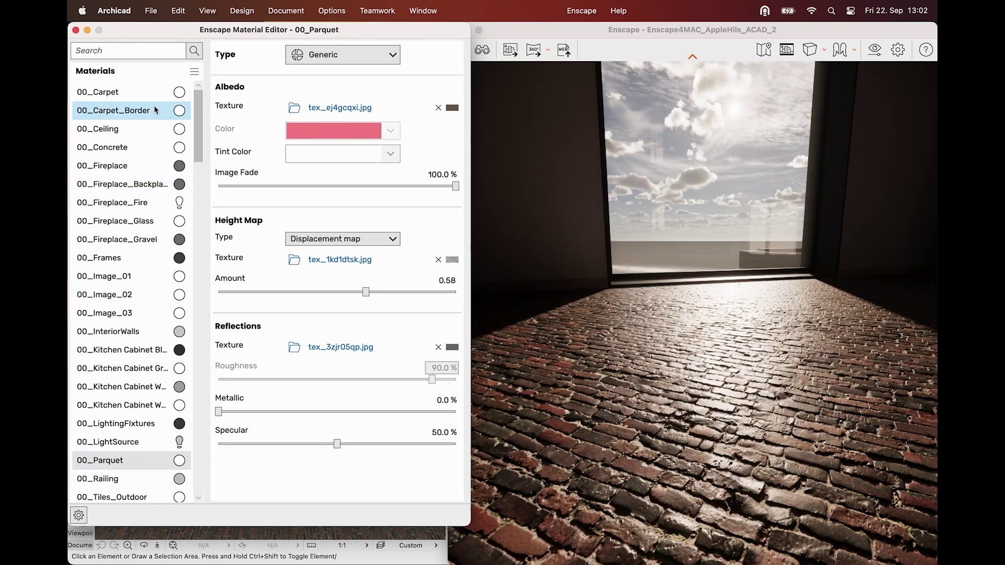
- Batch import the material packages Material-1.matpkg, Material-2.matpkg and Material-3.matpkg from Downloads
left_click(195, 75)
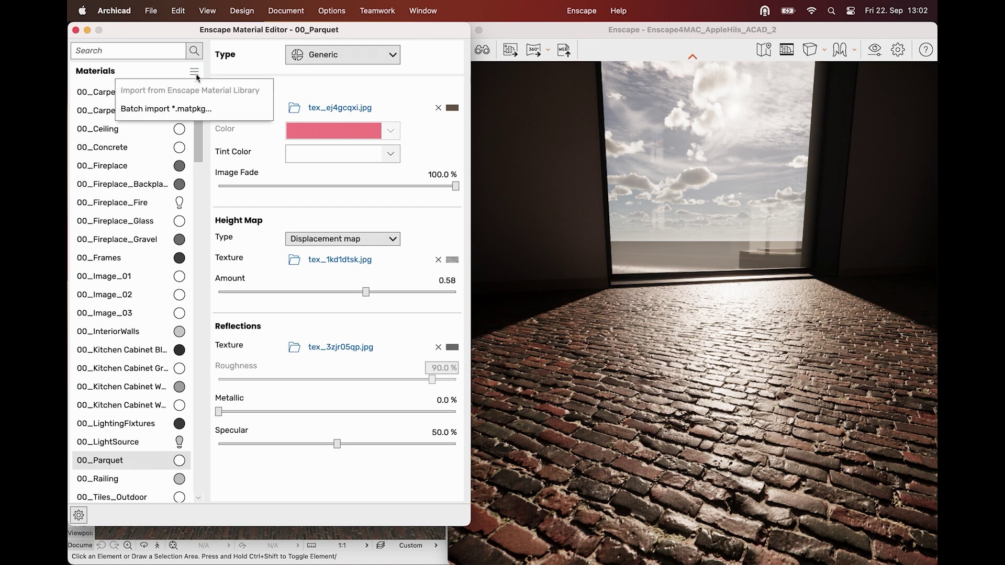
left_click(198, 111)
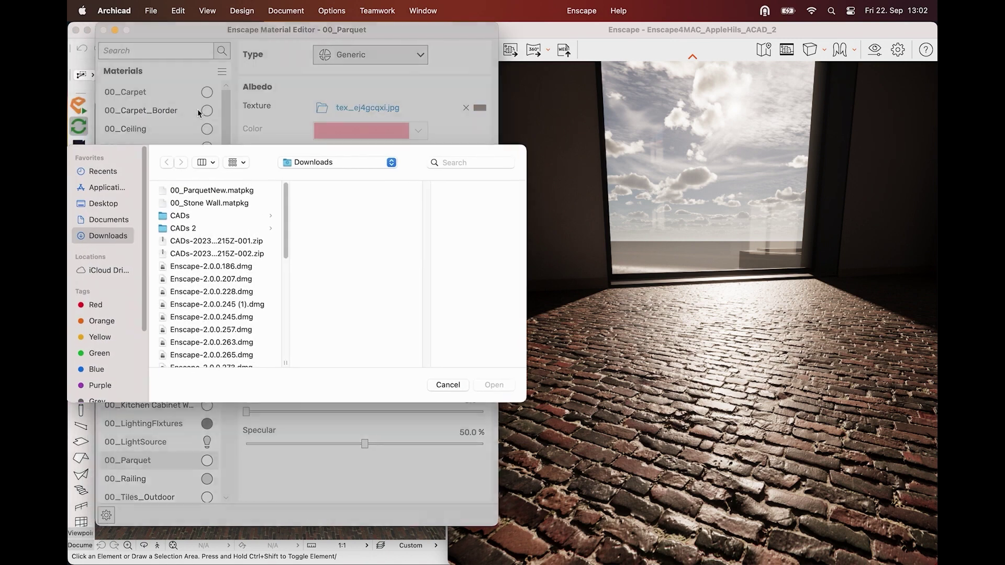
scroll(223, 238, "down", 5)
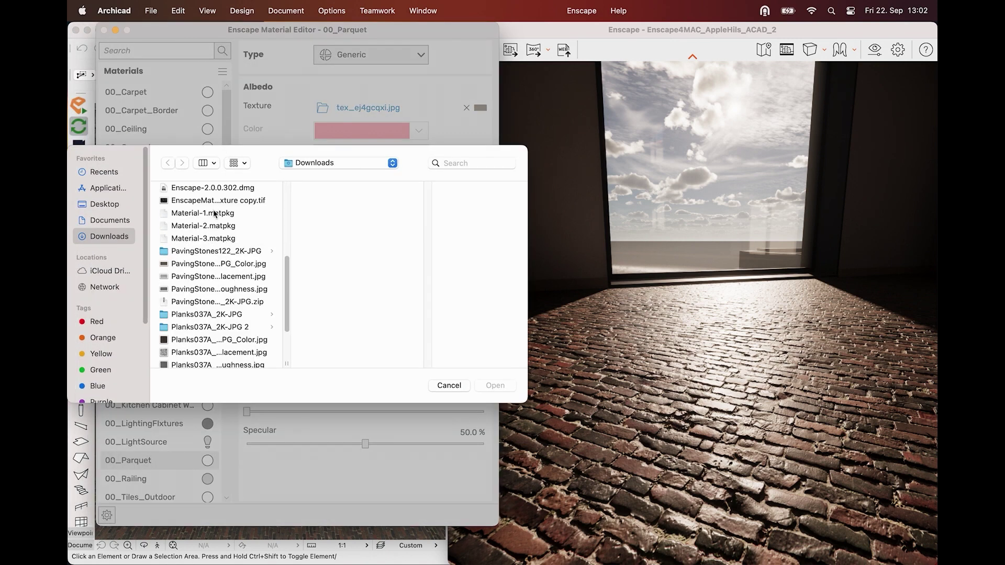
left_click(214, 213)
left_click(216, 226, "shift")
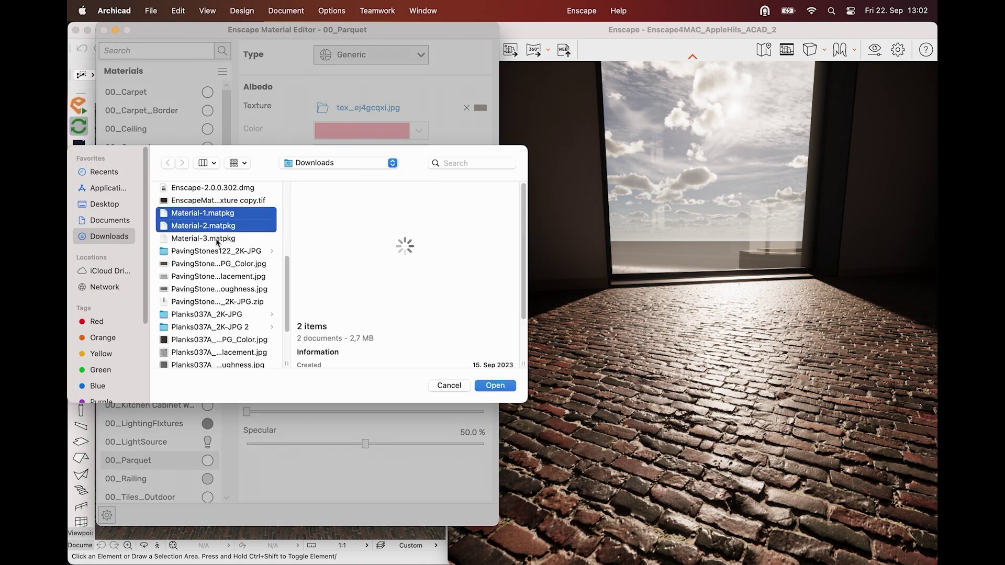
left_click(217, 239, "shift")
left_click(514, 385)
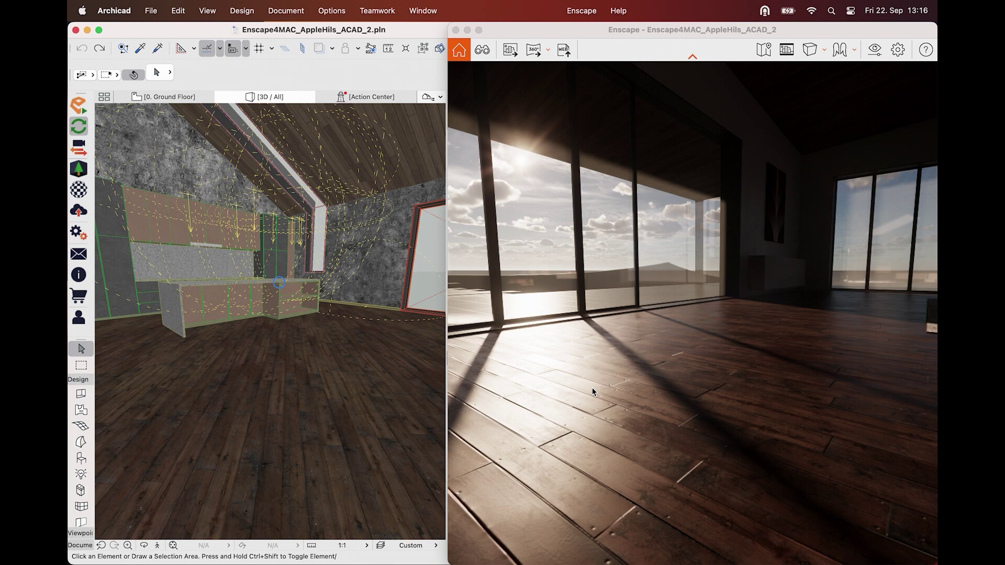
- Move along the window front in the live view and turn the time of day back to about 05:49
left_click_drag(614, 386, 628, 440)
key("w")
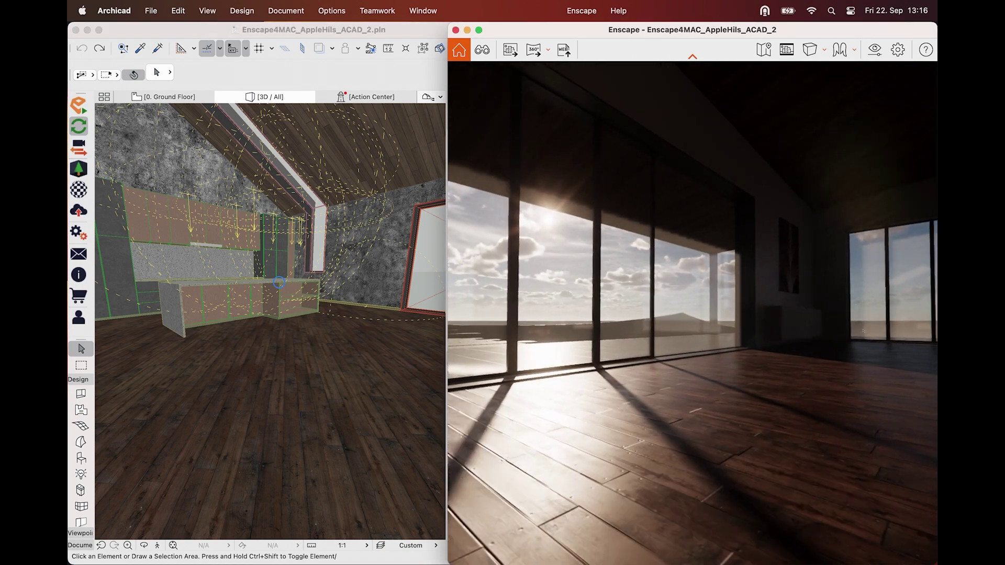
key("a")
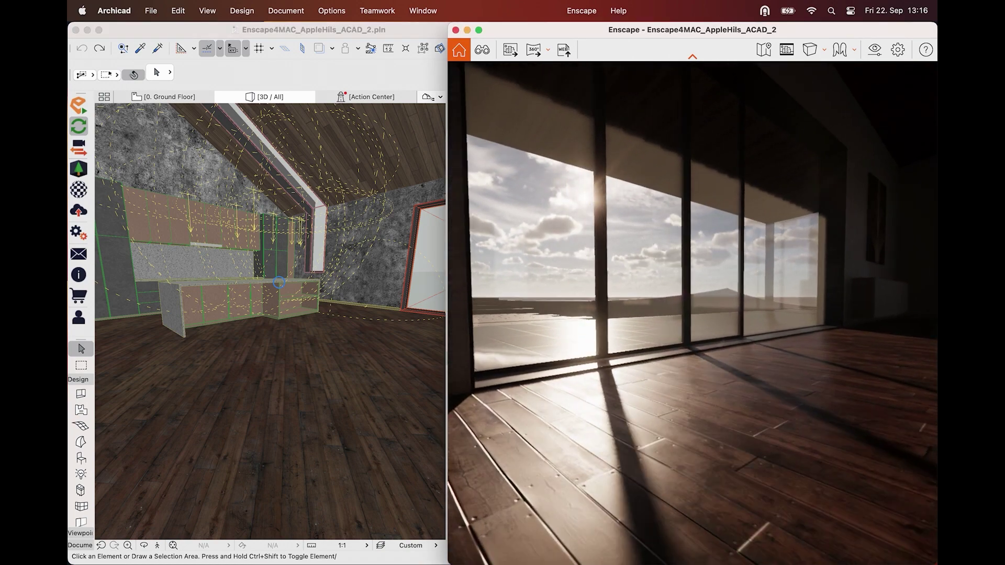
right_click_drag(648, 383, 609, 382, "shift")
key("a")
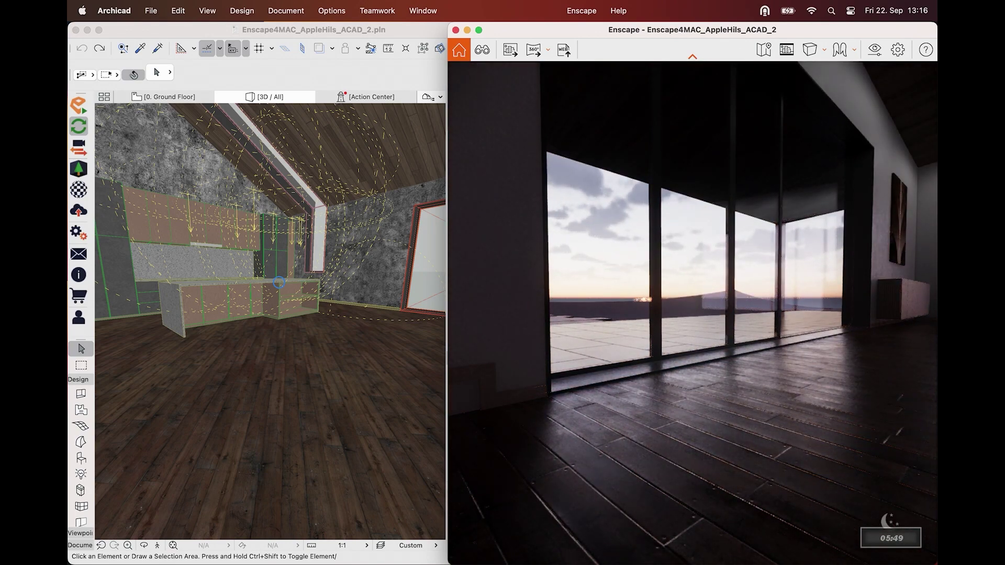
- Turn the live view toward the kitchen and move the time of day back to about 05:16
left_click_drag(608, 382, 927, 366)
key("w")
left_click_drag(652, 377, 690, 378)
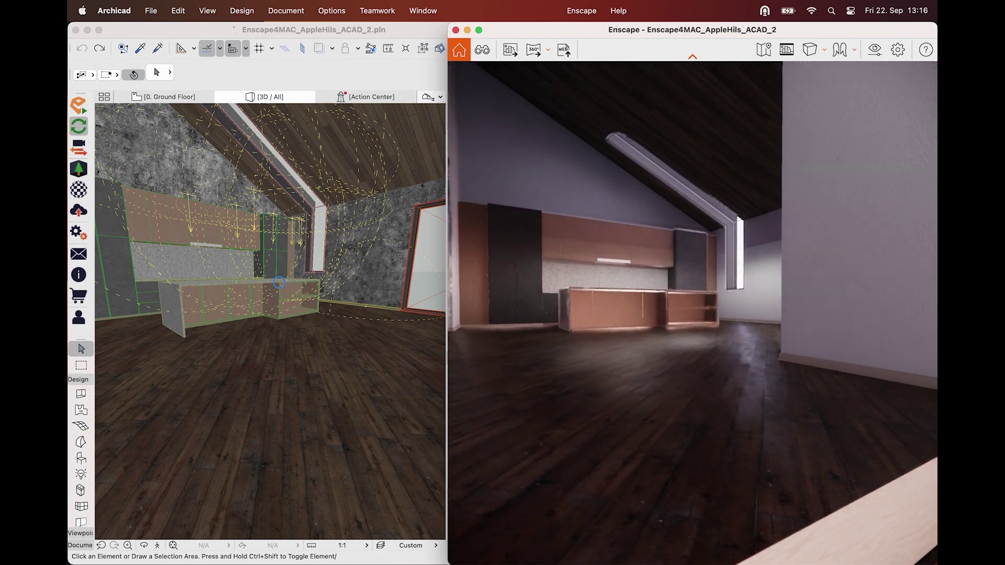
key("u")
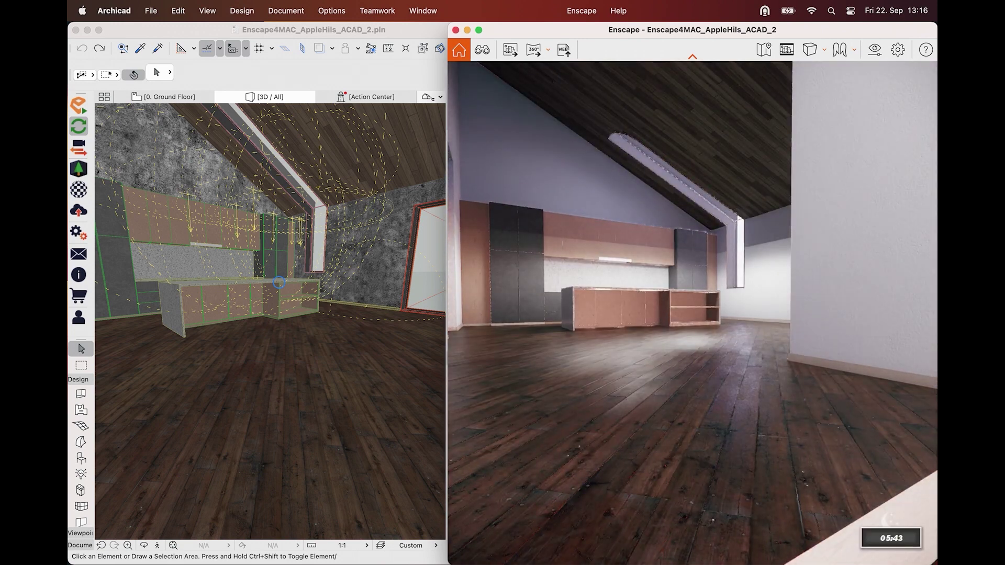
key("u")
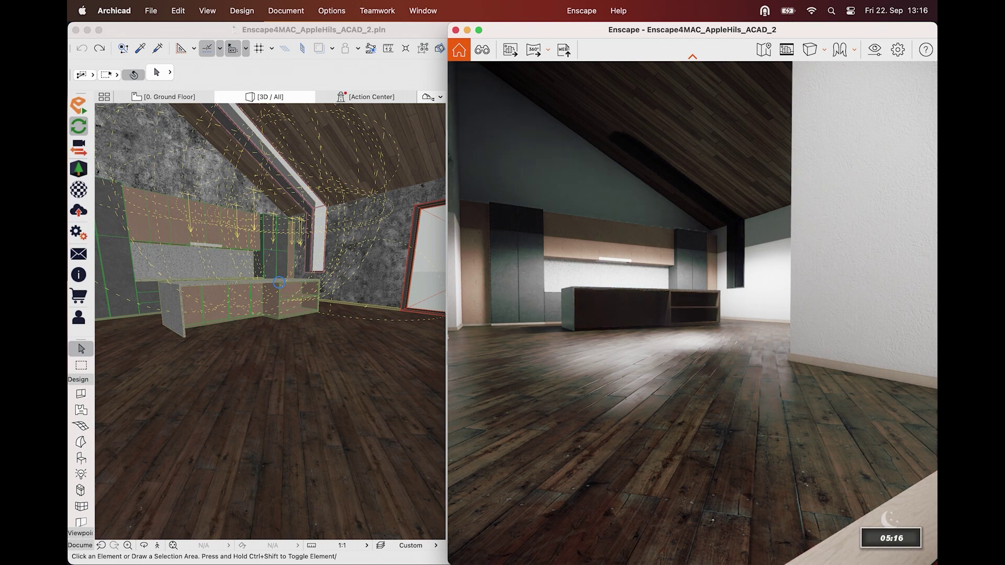
key("a")
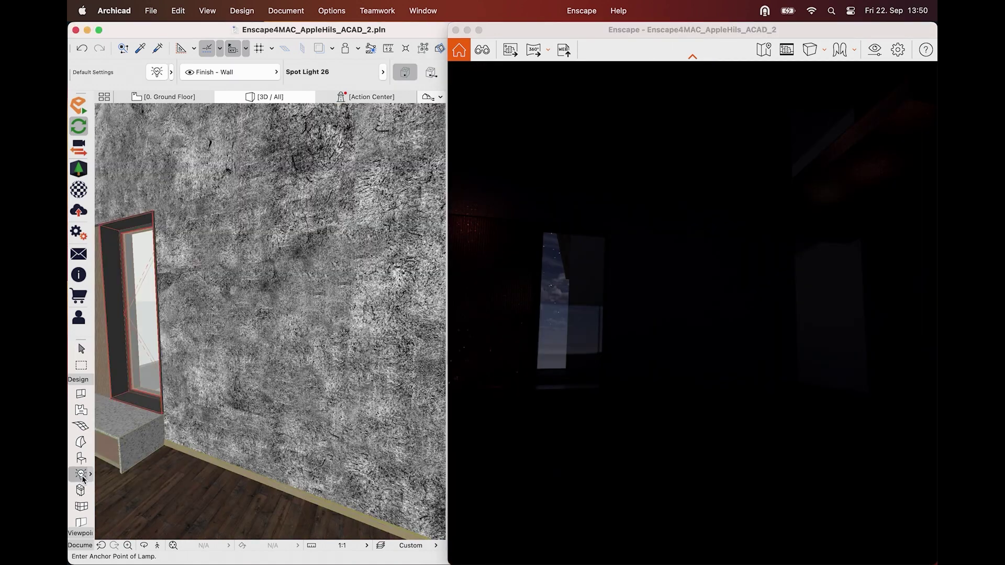
- Choose Spot Light 26 from General Light Sources 26 as the lamp type and place it on the wall beside the narrow window
double_click(81, 474)
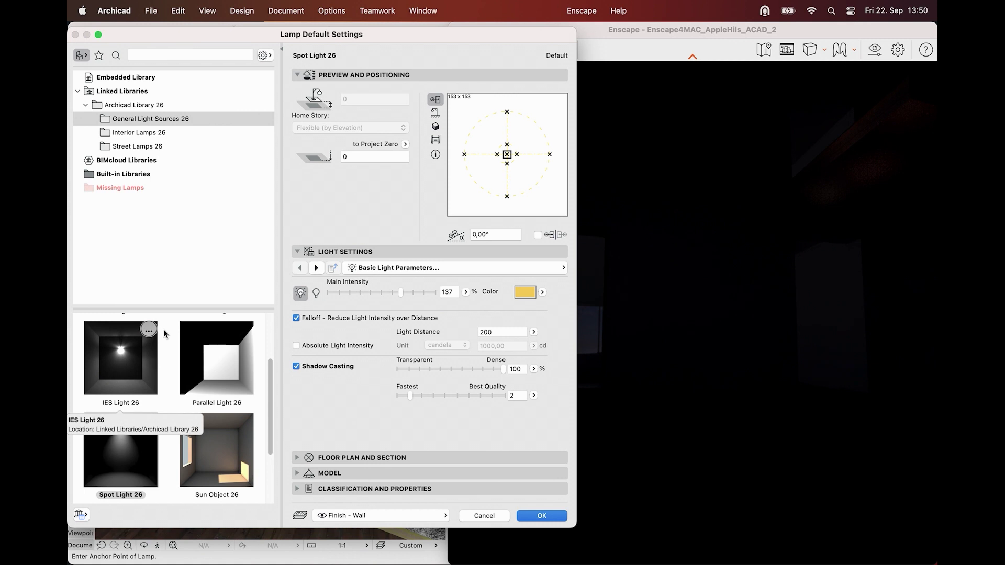
left_click(122, 473)
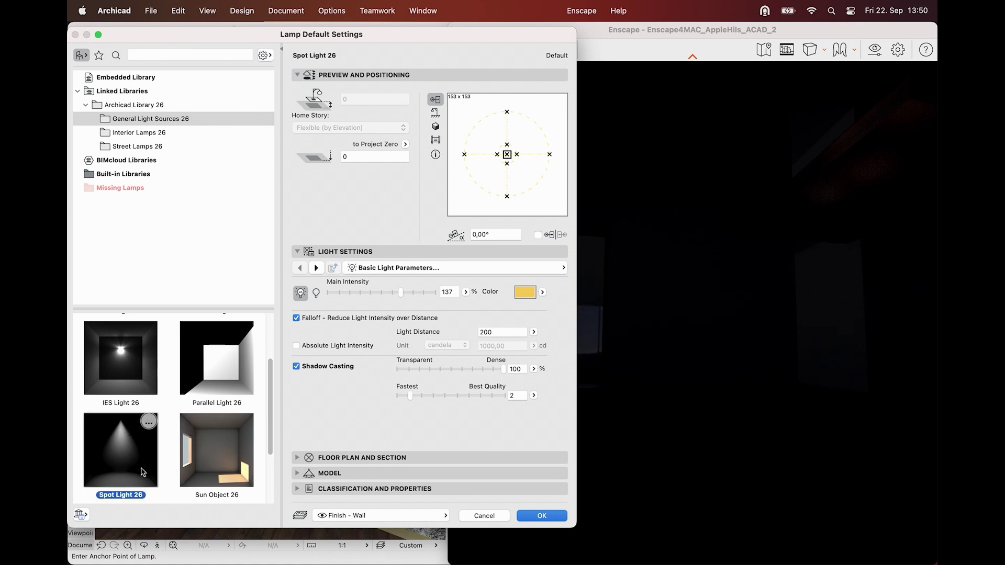
left_click(542, 516)
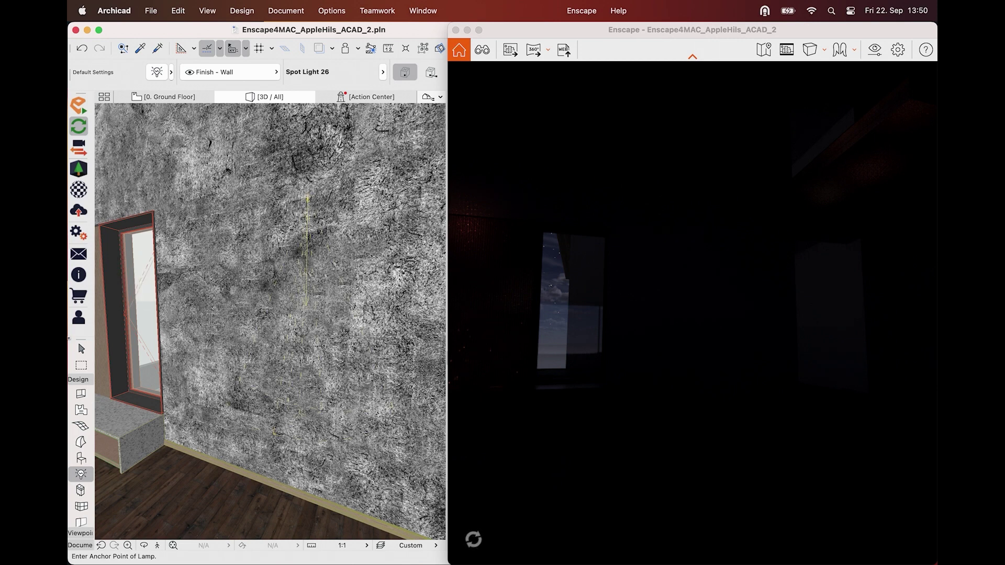
left_click(81, 349)
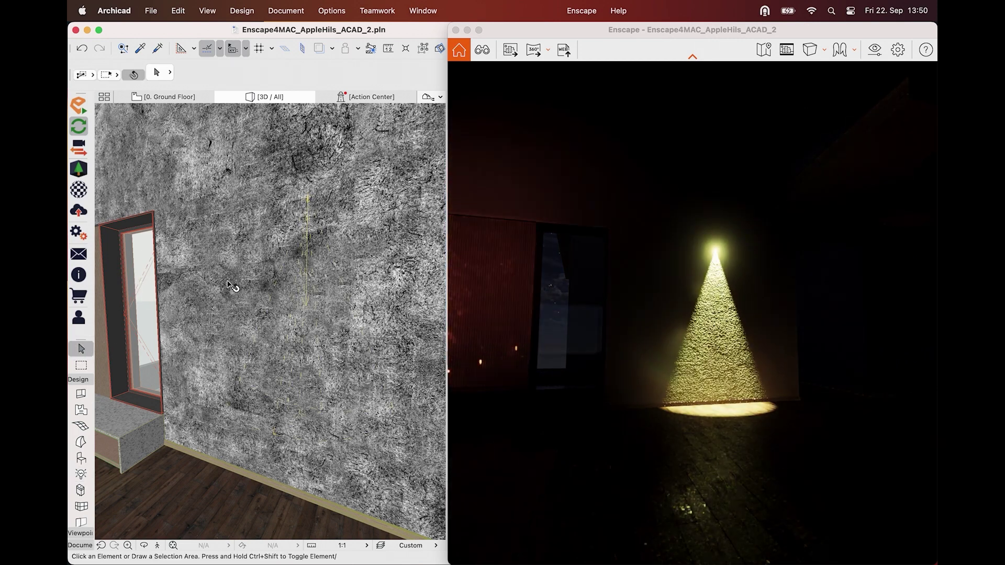
- Change the placed spot light's color to mint green and raise its main intensity to nearly the maximum
left_click(308, 200)
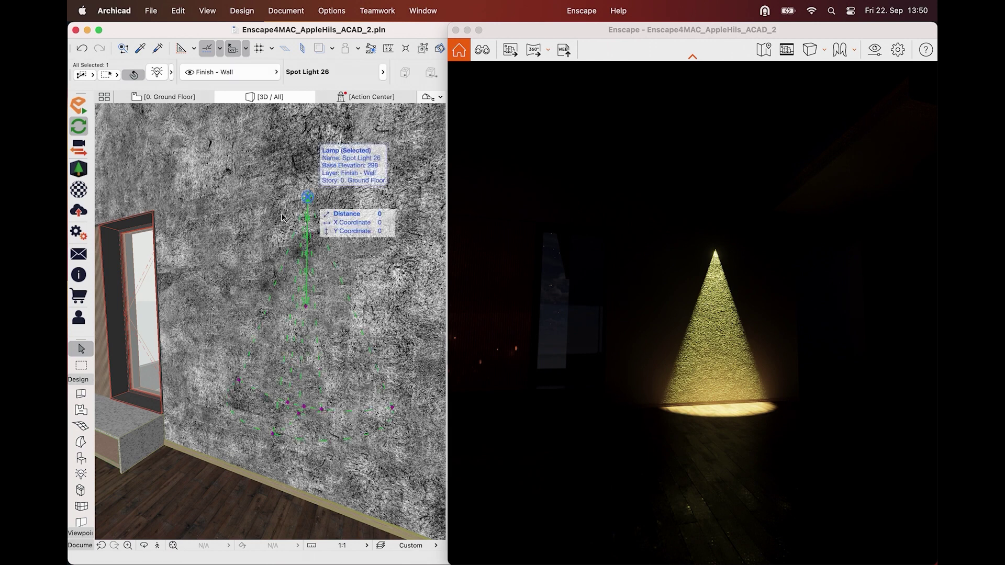
double_click(81, 474)
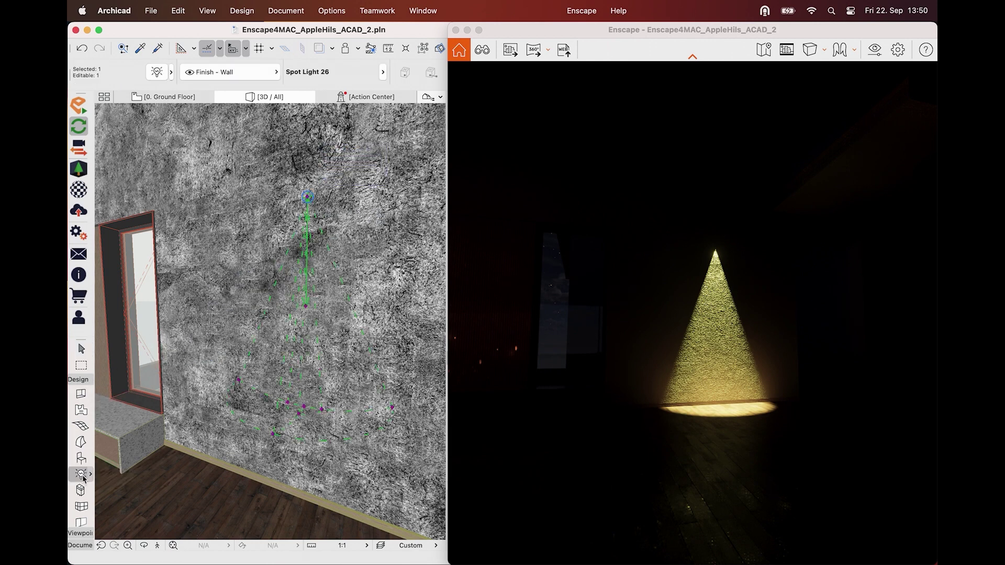
left_click(525, 292)
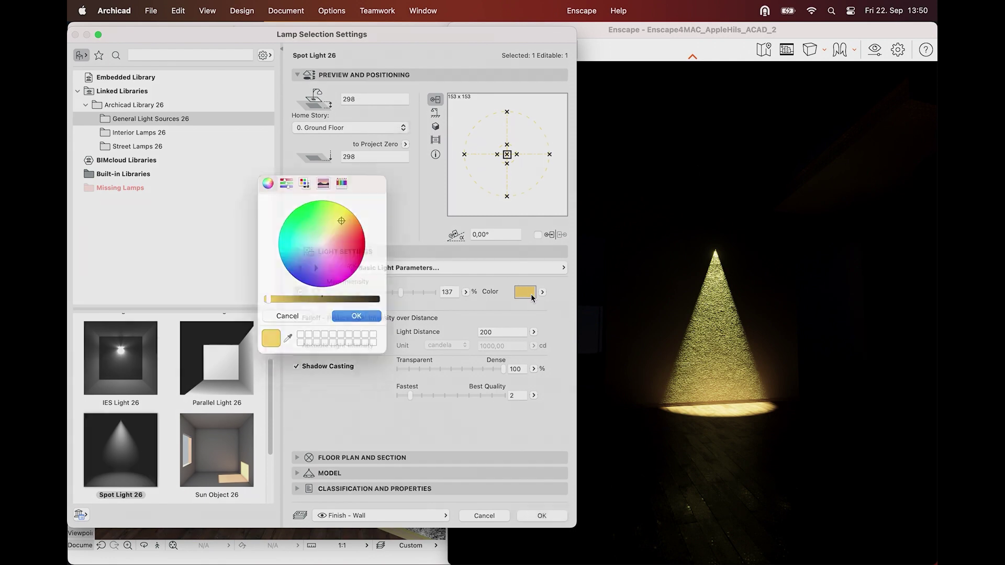
left_click(304, 252)
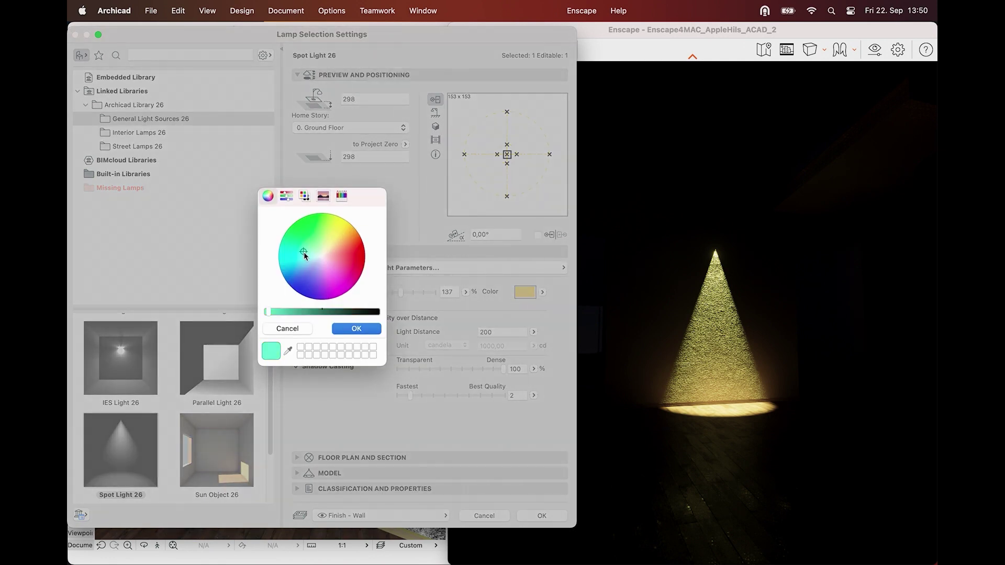
left_click(356, 329)
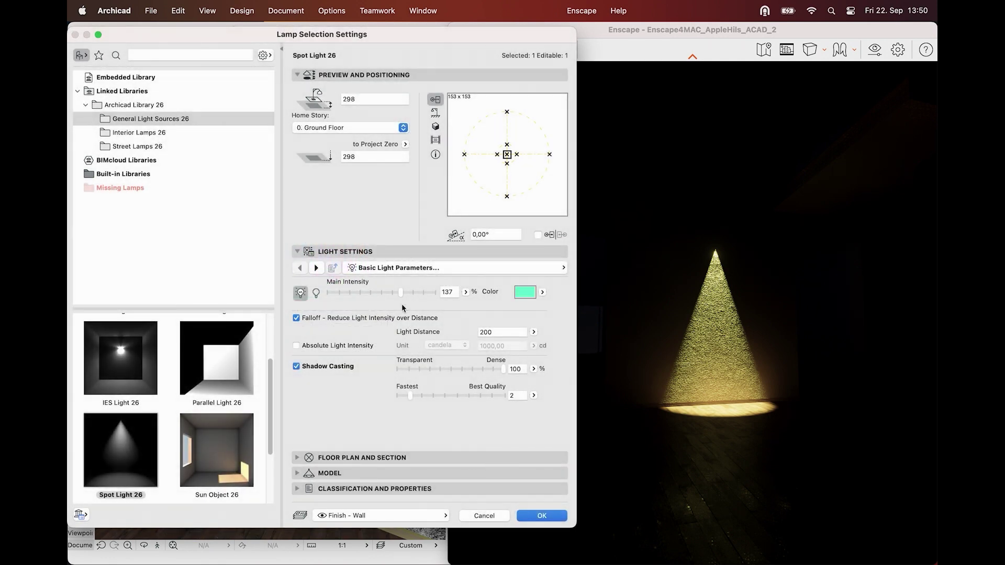
left_click_drag(401, 297, 434, 297)
left_click(557, 516)
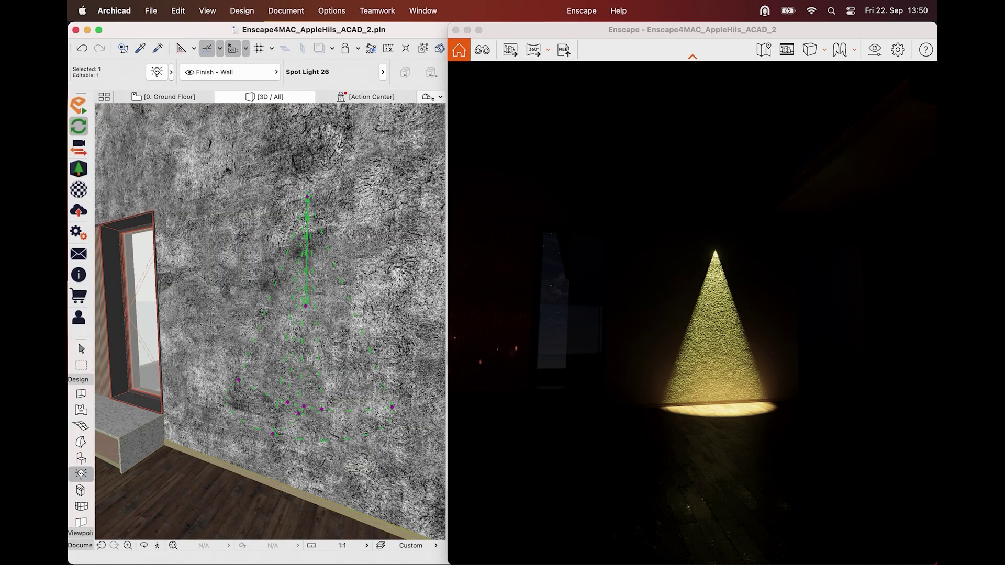
- Compare the green spot light in the live view at night and in daylight by shifting the time of day
left_click(597, 459)
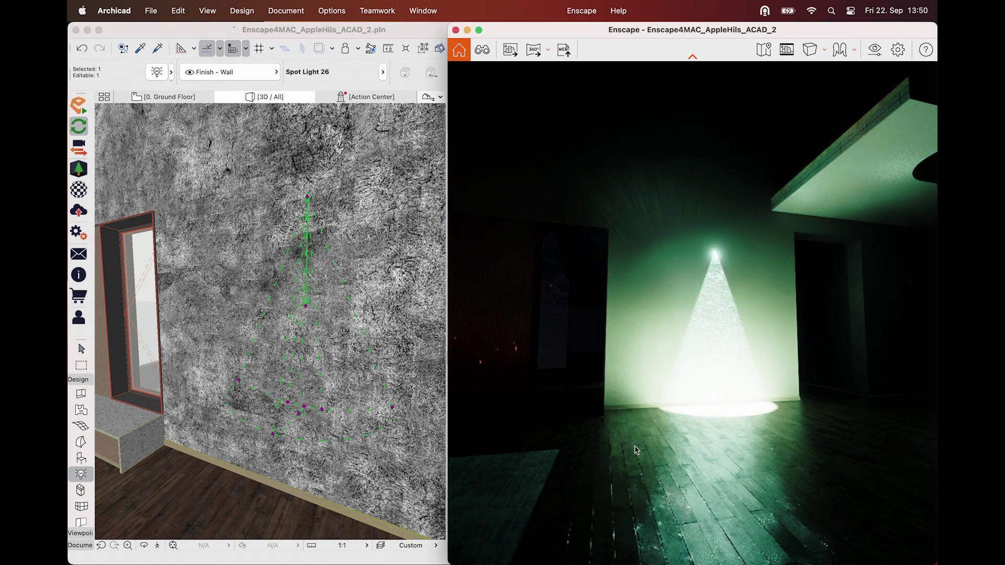
right_click_drag(635, 446, 715, 446, "shift")
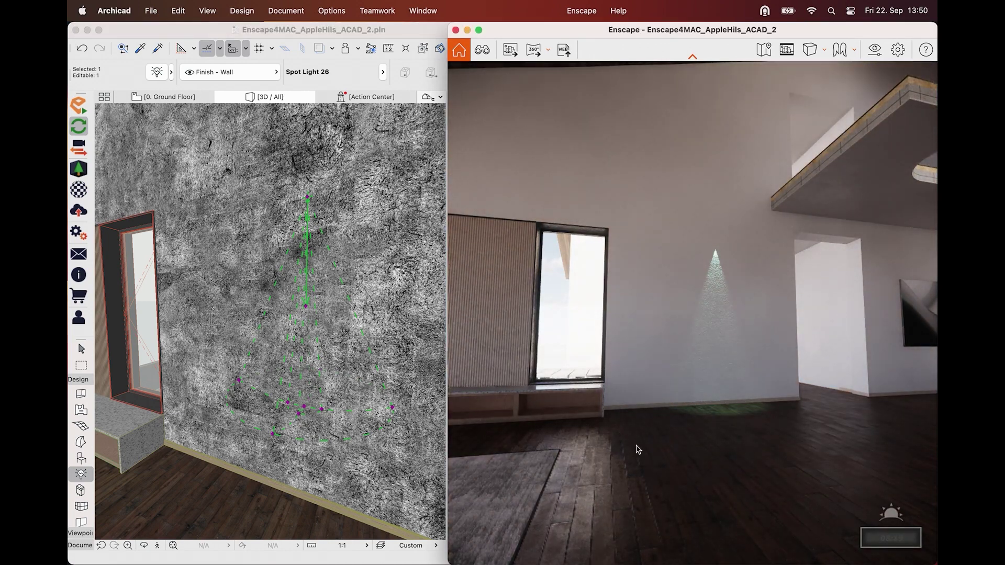
right_click_drag(636, 446, 571, 446, "shift")
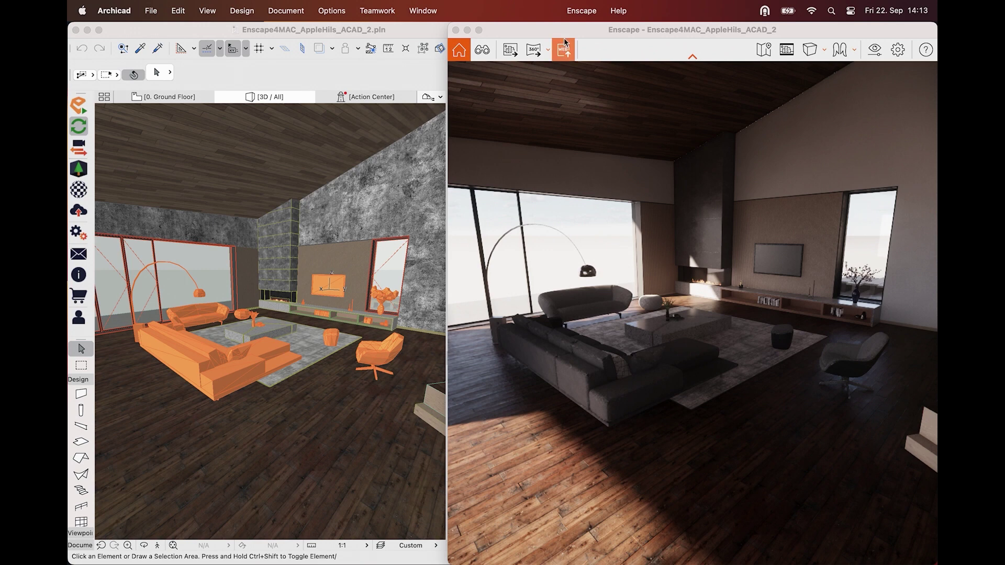
- Widen the Enscape window to the full screen width and frame the living room seating area and fireplace
left_click(558, 51)
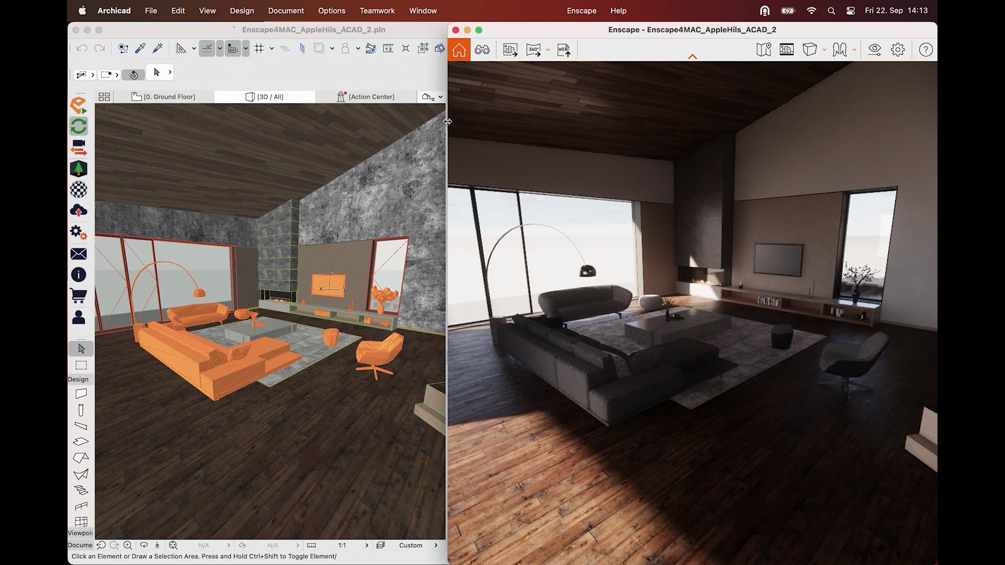
left_click_drag(448, 121, 68, 161)
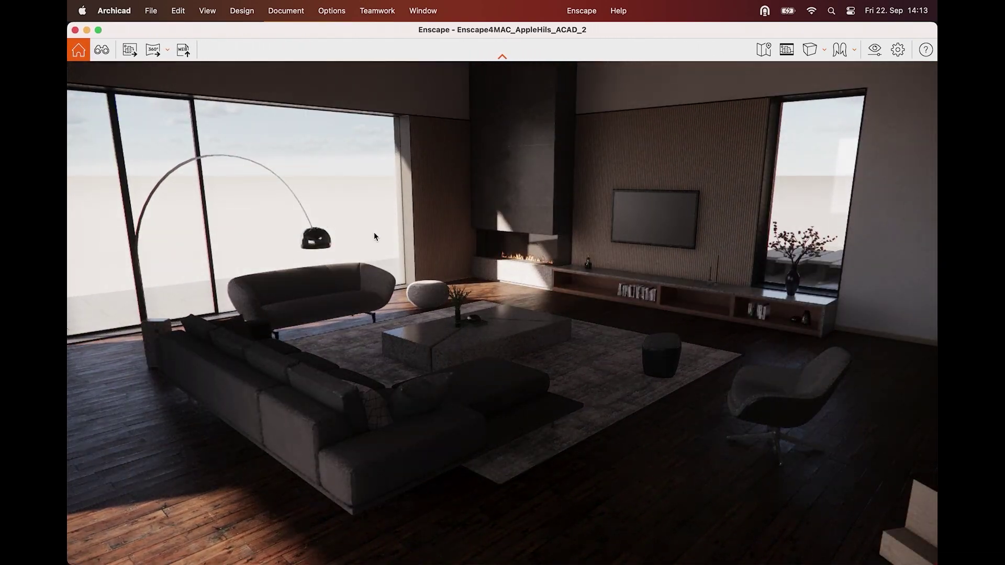
key("a")
left_click_drag(374, 233, 408, 249)
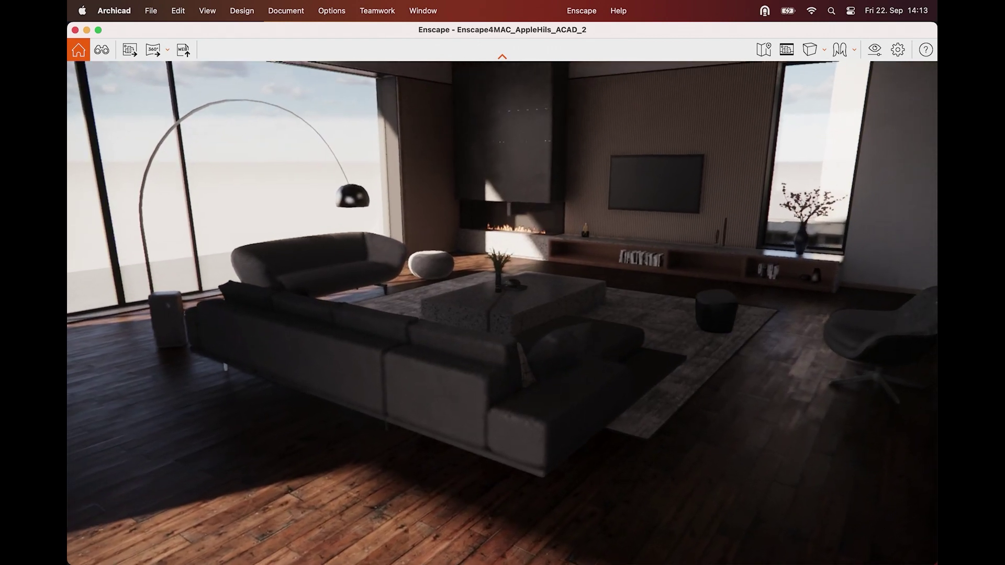
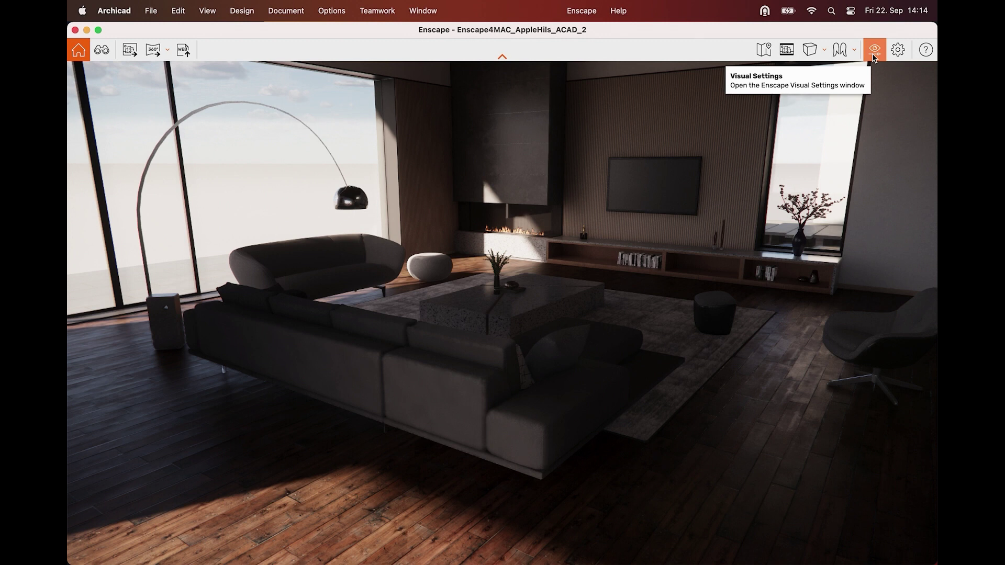
- Review the output resolution options in the visual settings, keeping Full HD, and turn on the safe frame in the live view
left_click(873, 52)
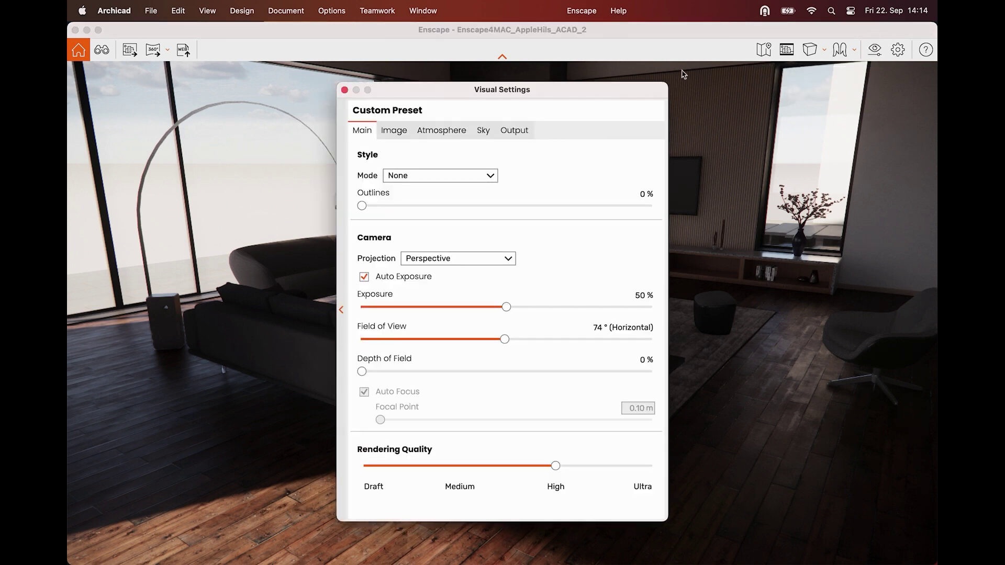
left_click(525, 132)
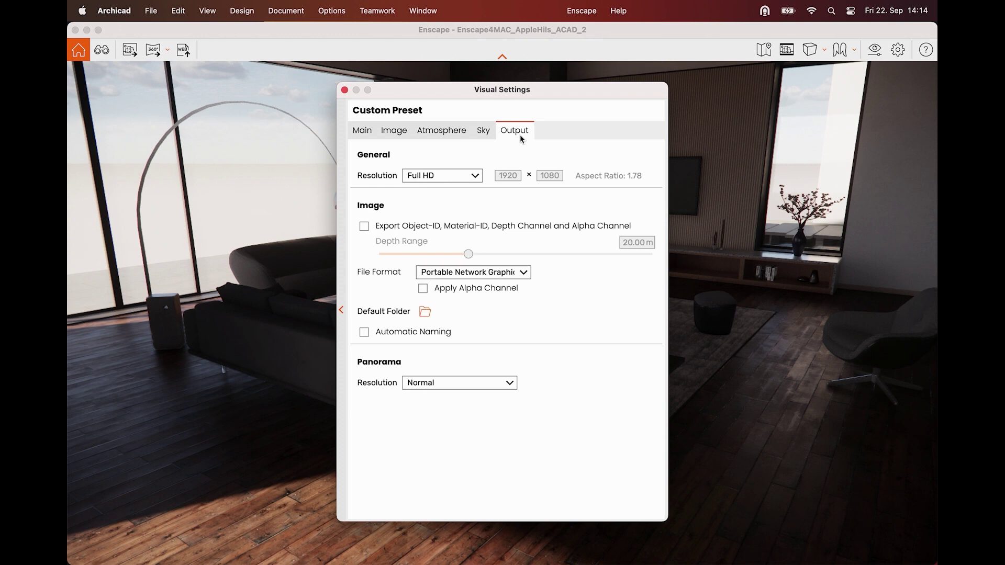
left_click(472, 175)
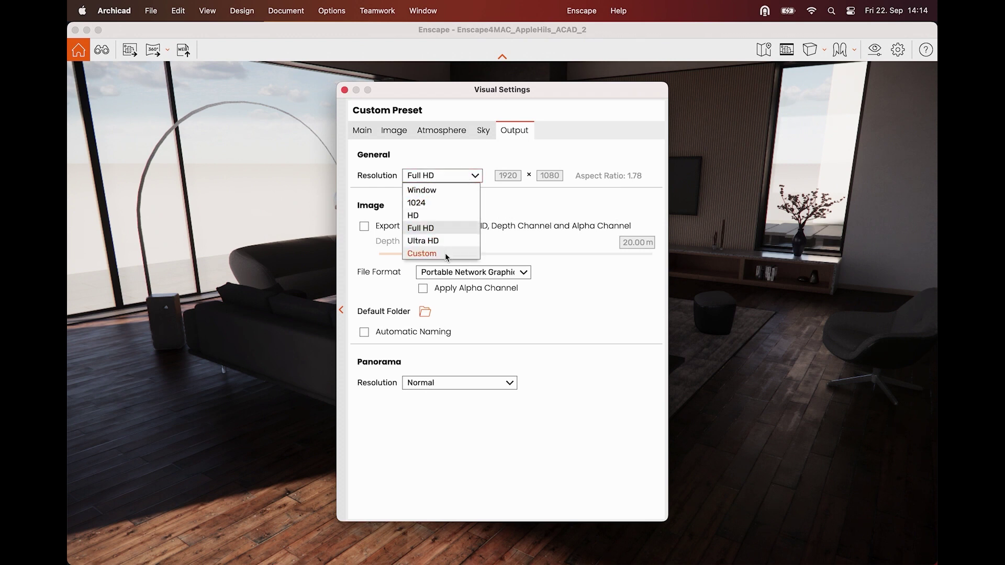
left_click(498, 253)
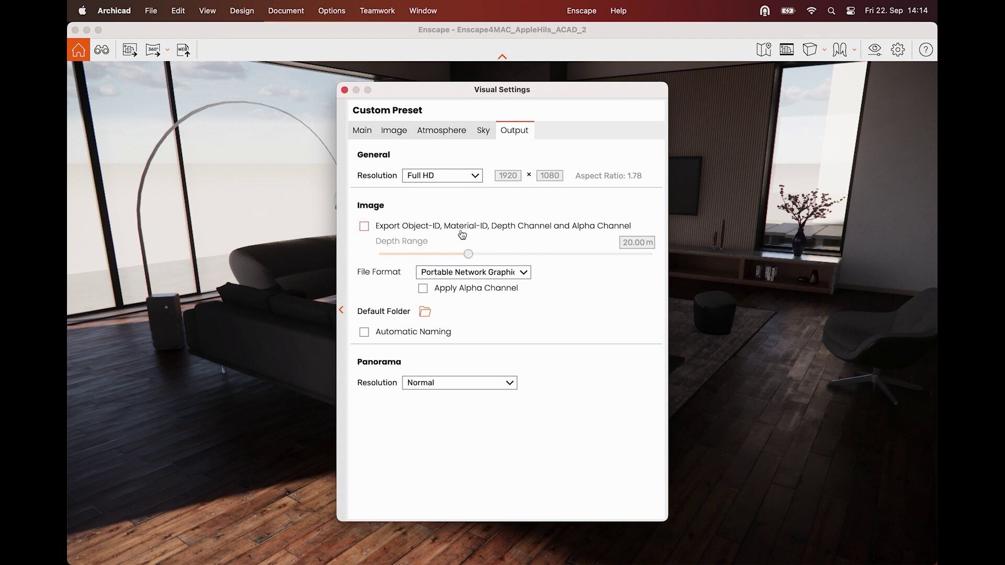
mouse_move(457, 232)
left_click(344, 90)
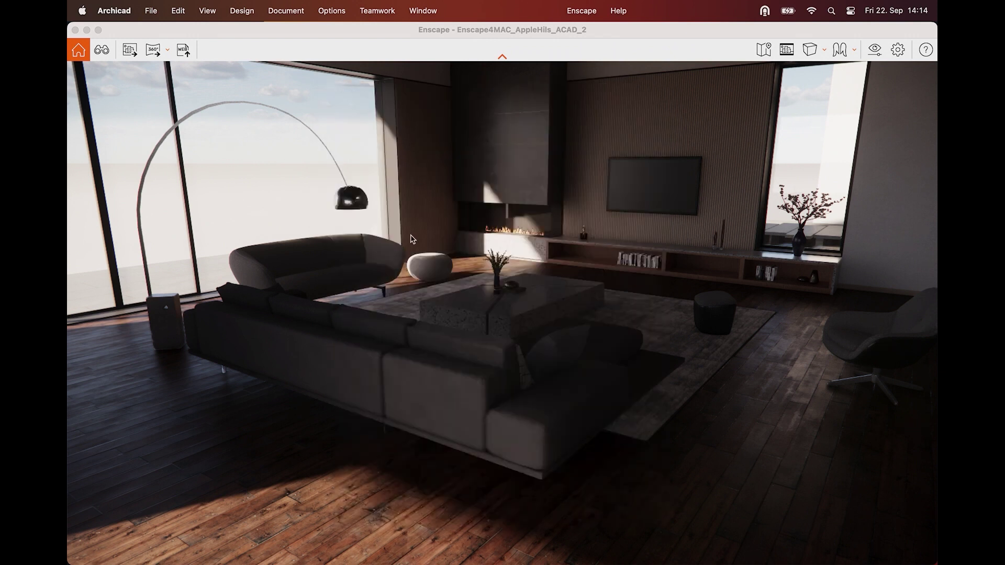
left_click(786, 49)
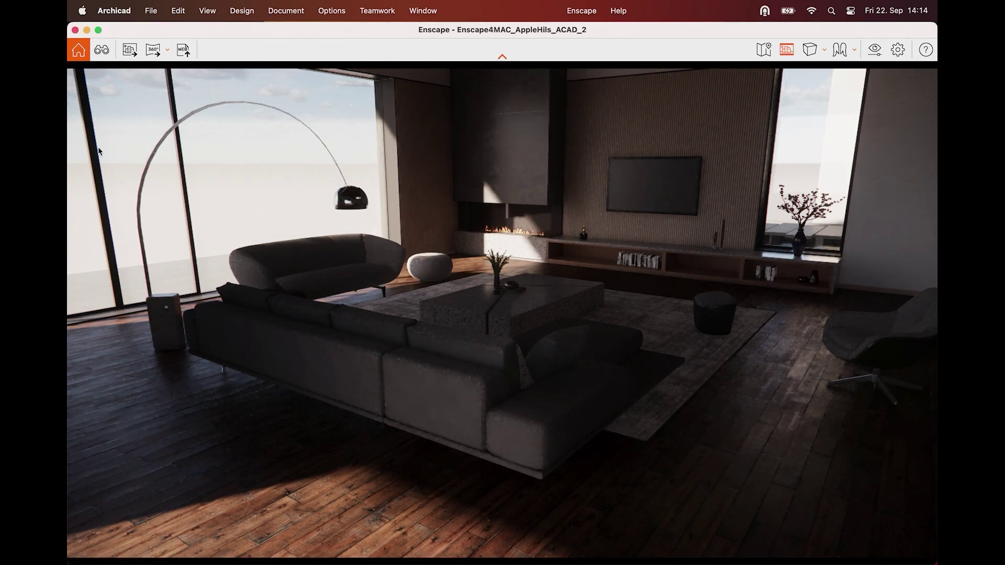
- Adjust the camera height above the living room seating area while keeping the fireplace wall in frame
mouse_move(69, 153)
left_mouse_down()
mouse_move(334, 156)
mouse_move(68, 173)
left_mouse_up()
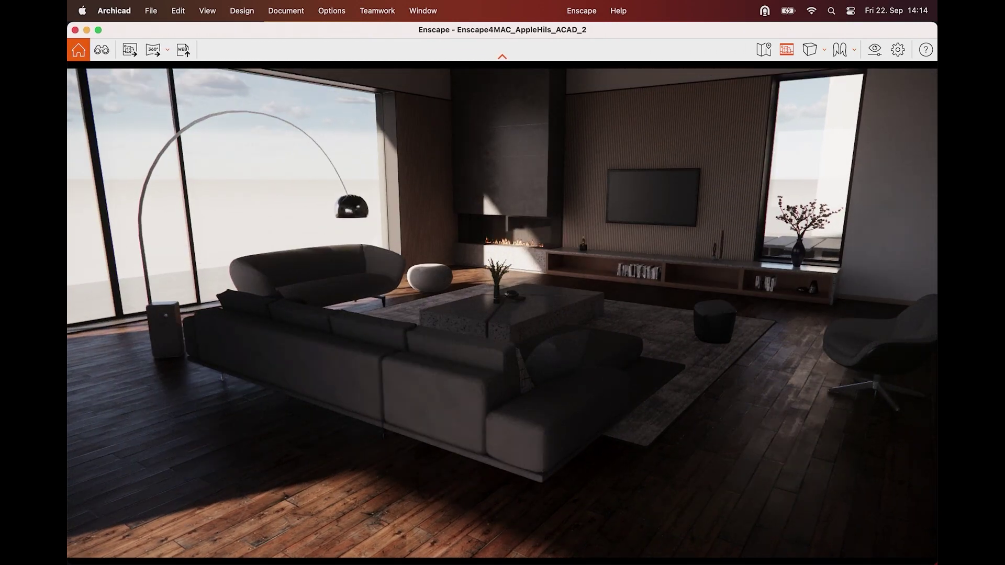
key("q")
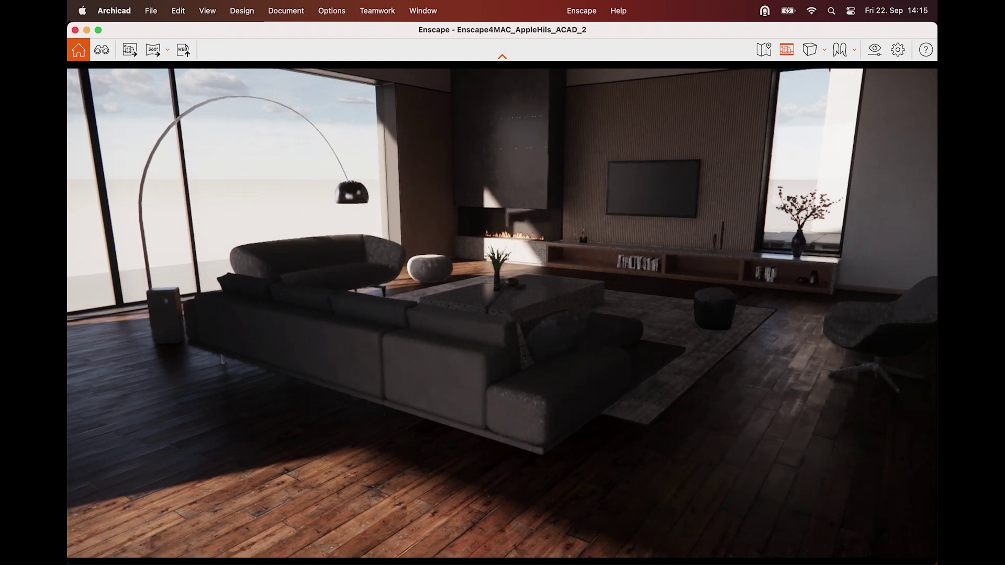
key("e")
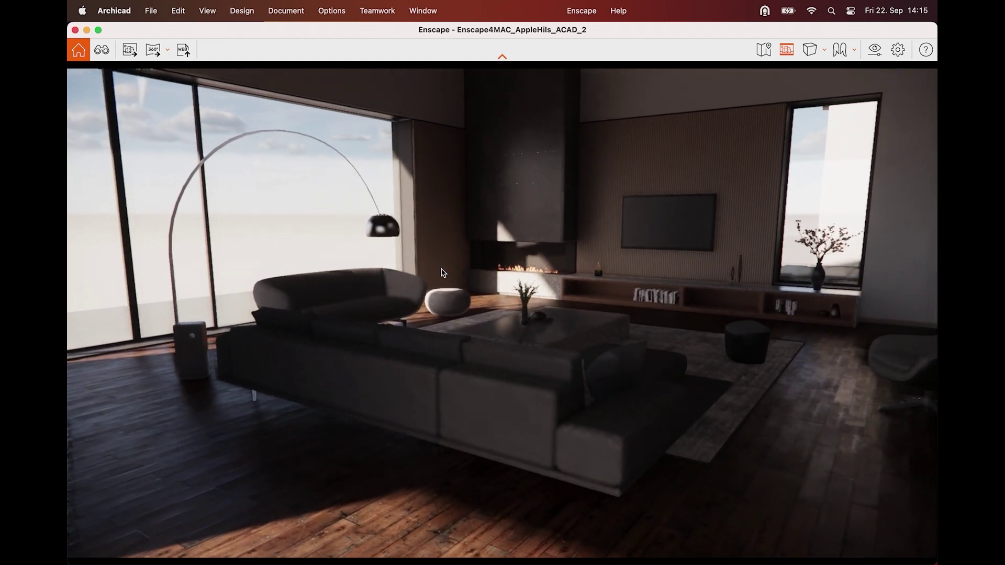
- Try to change the camera's field of view in the visual settings
left_click(876, 52)
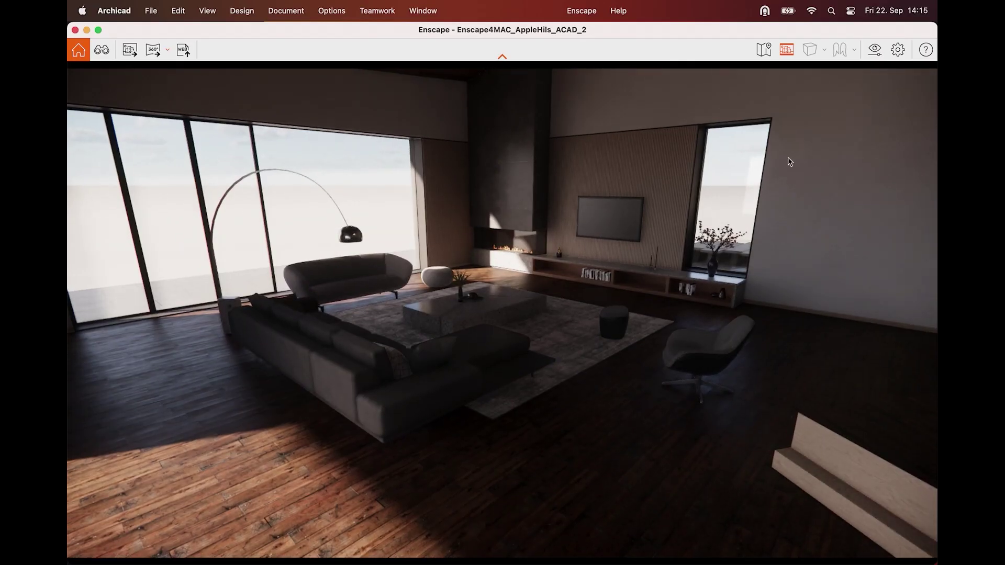
left_click(875, 49)
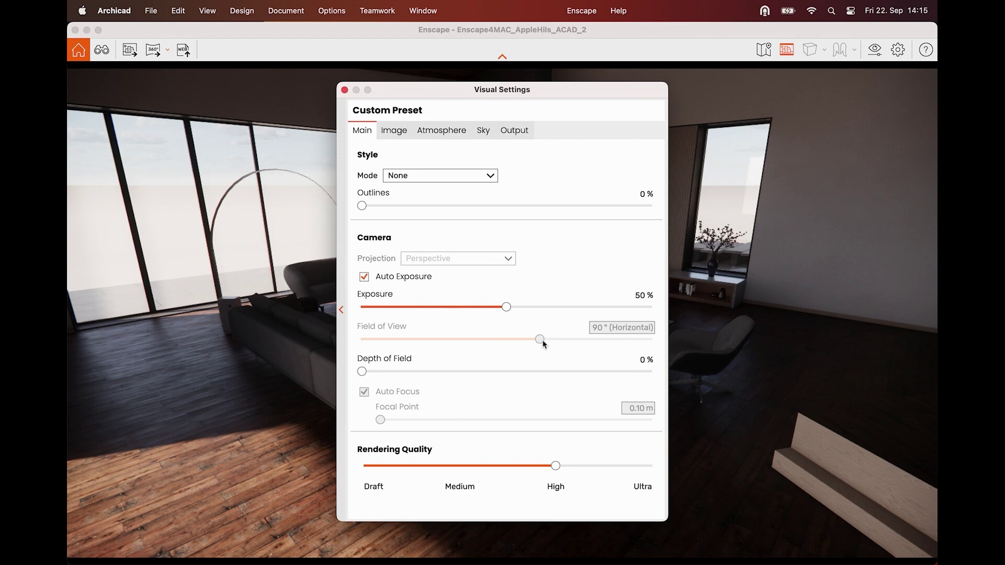
left_click(345, 89)
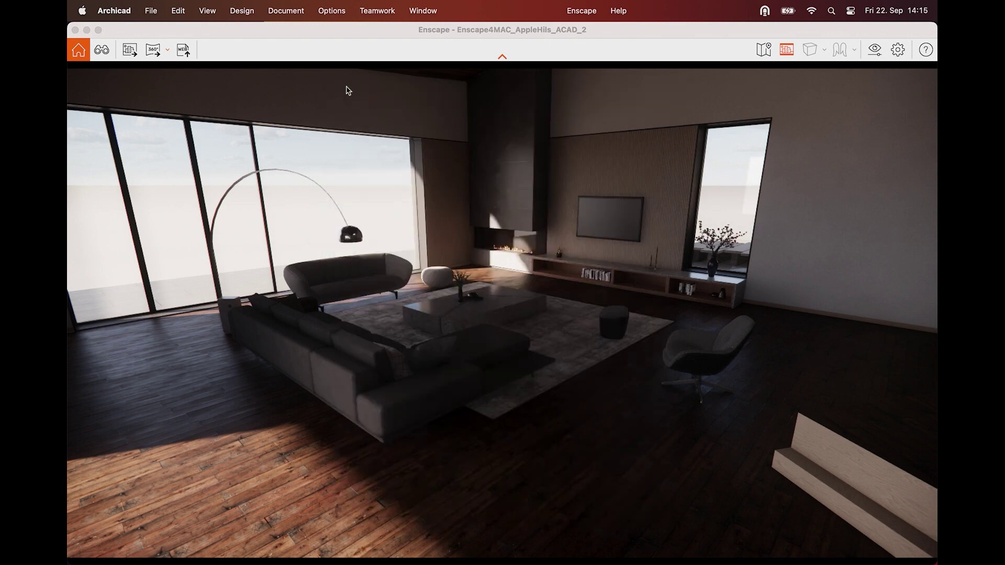
- Uncover the Archicad window to turn off view synchronization with Enscape, and restore the Enscape window to full width
left_click_drag(68, 198, 264, 198)
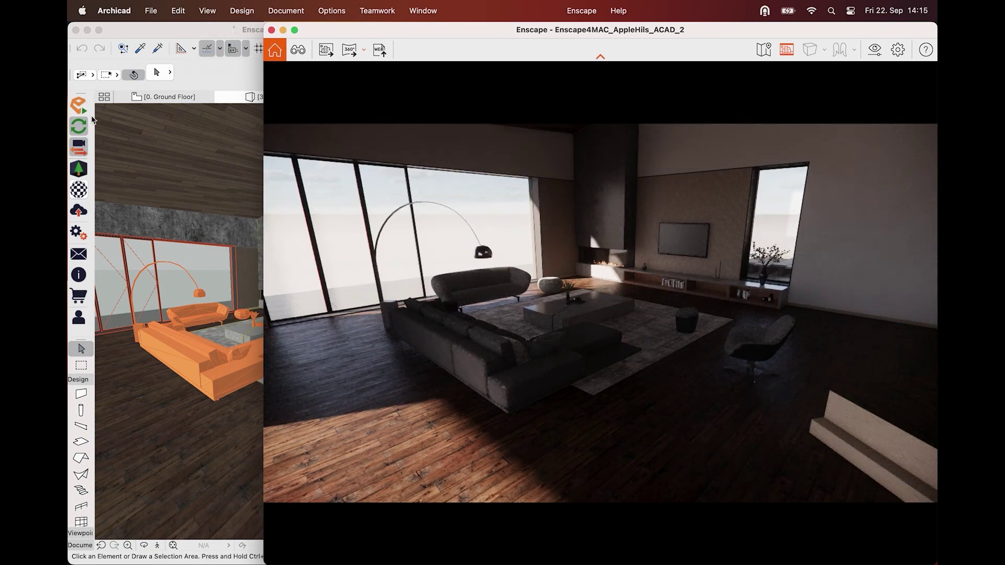
left_click(79, 151)
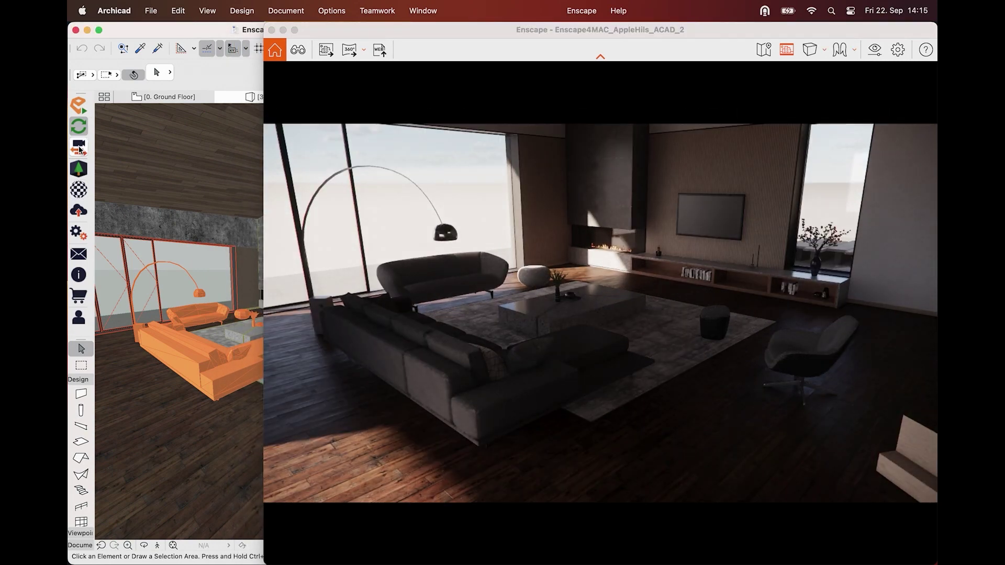
left_click_drag(264, 257, 68, 257)
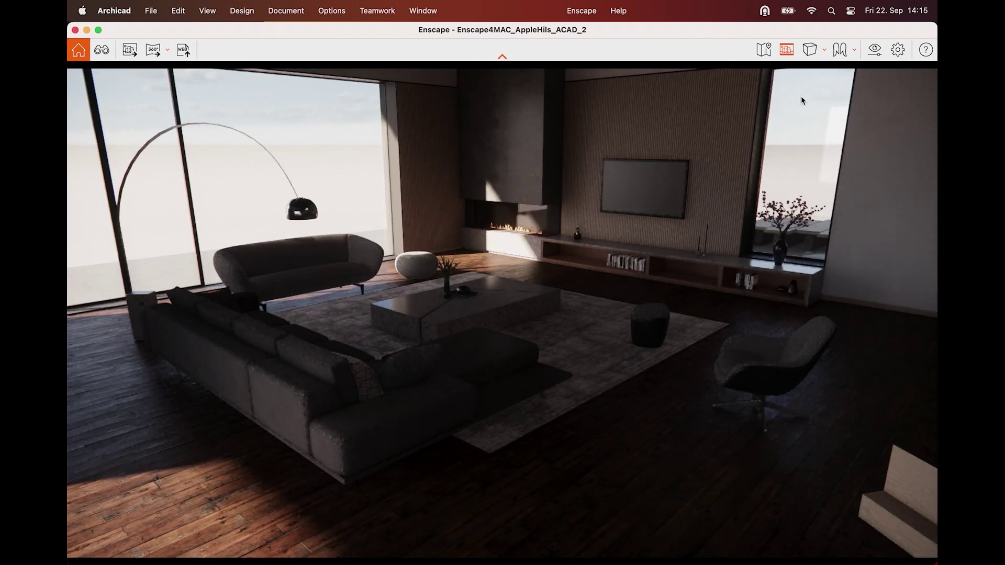
- Set the camera's horizontal field of view to 97° in the visual settings
left_click(875, 50)
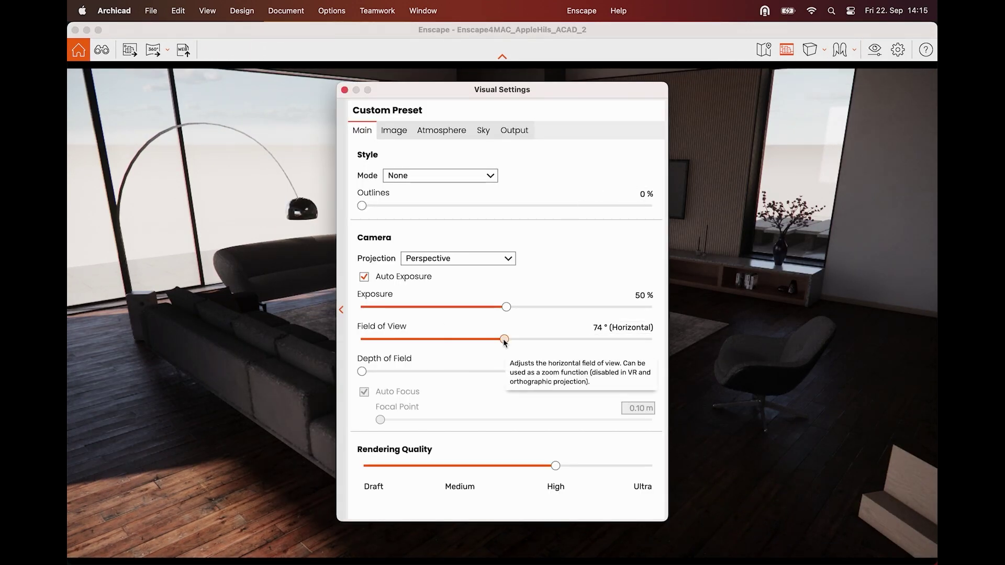
left_click_drag(504, 339, 565, 339)
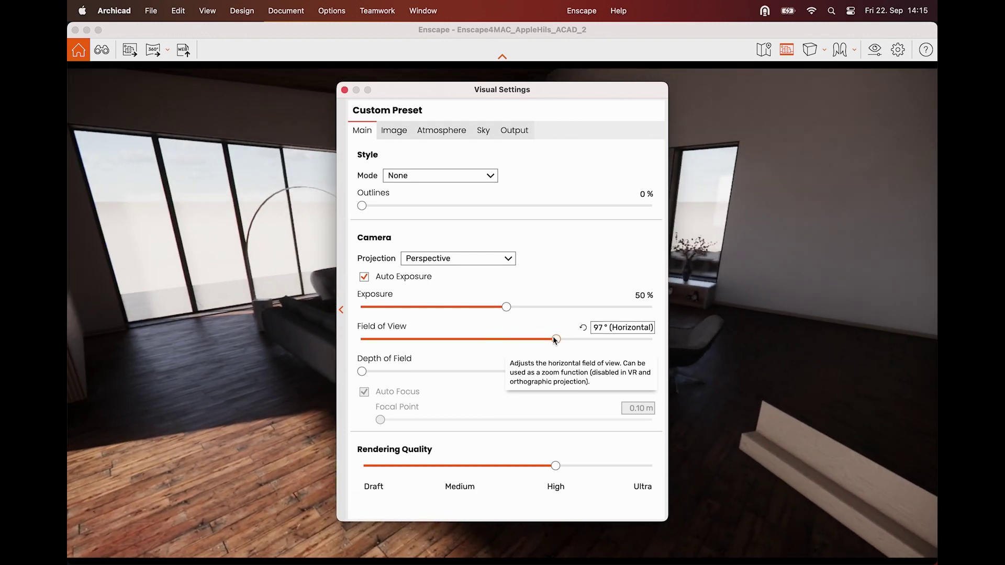
left_click(345, 90)
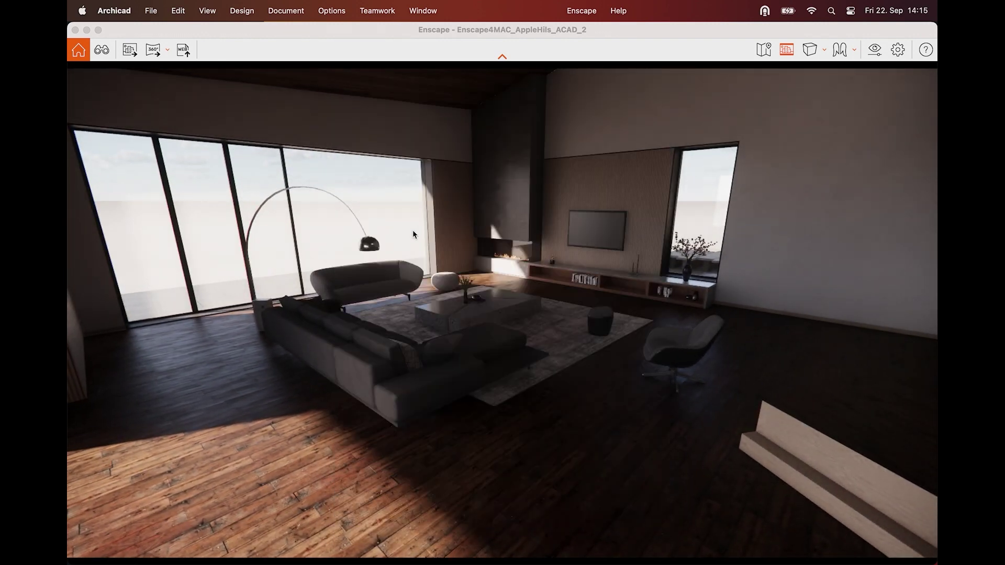
- Try the two-point and orthographic projection modes on the model and return the camera to perspective projection
right_click_drag(414, 231, 503, 202)
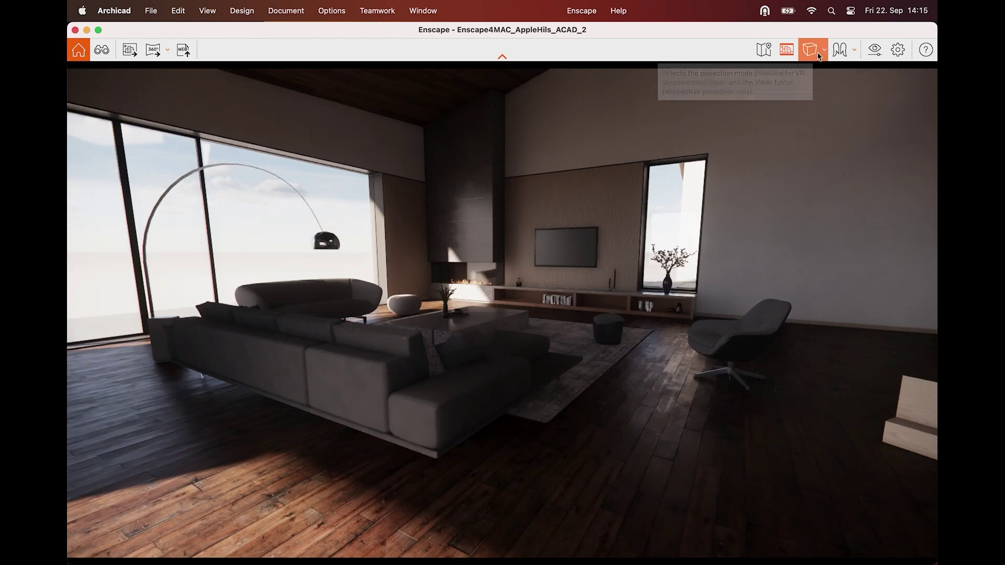
left_click(825, 51)
left_click(837, 90)
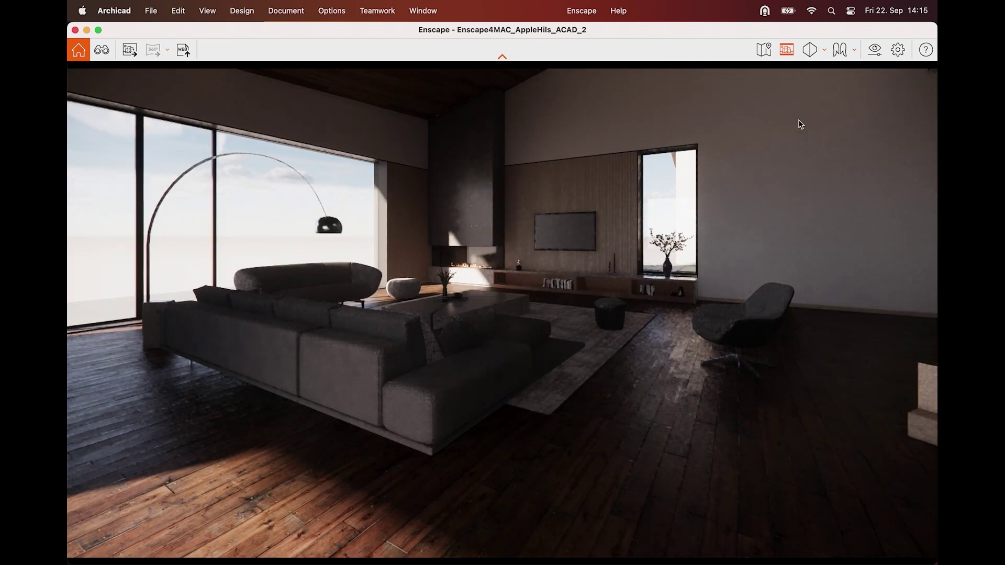
right_click_drag(801, 124, 759, 114)
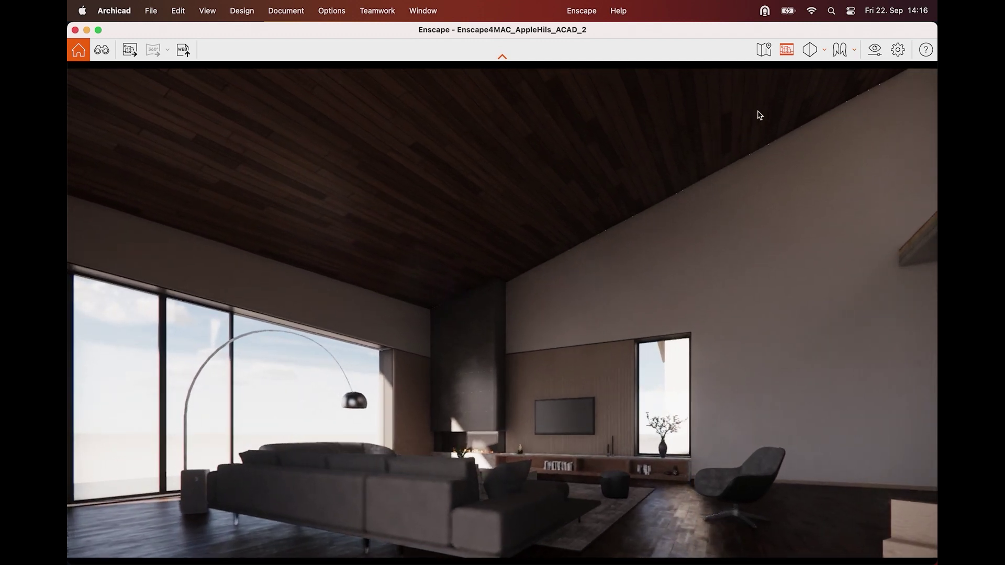
left_click(825, 53)
left_click(832, 108)
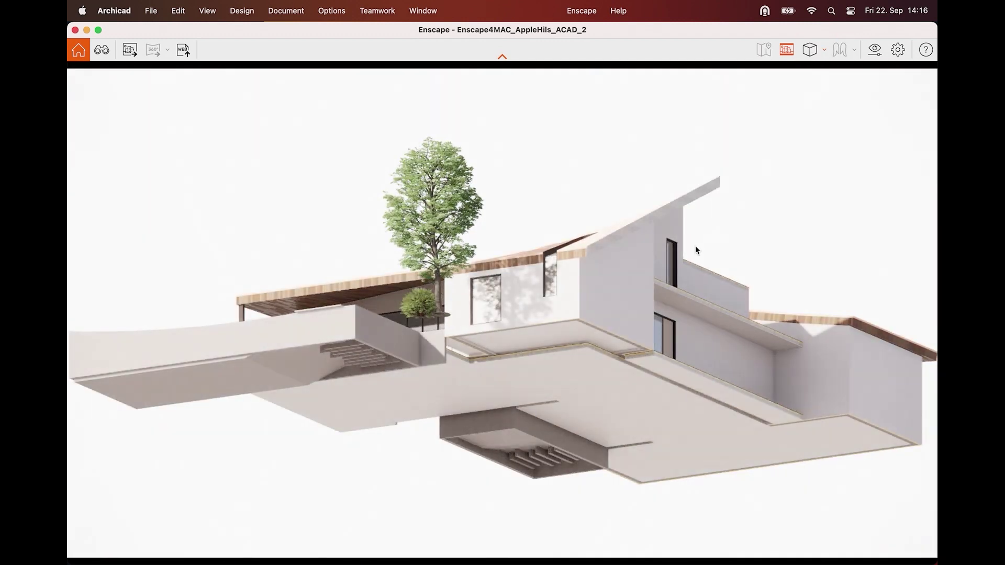
right_click_drag(590, 277, 634, 392)
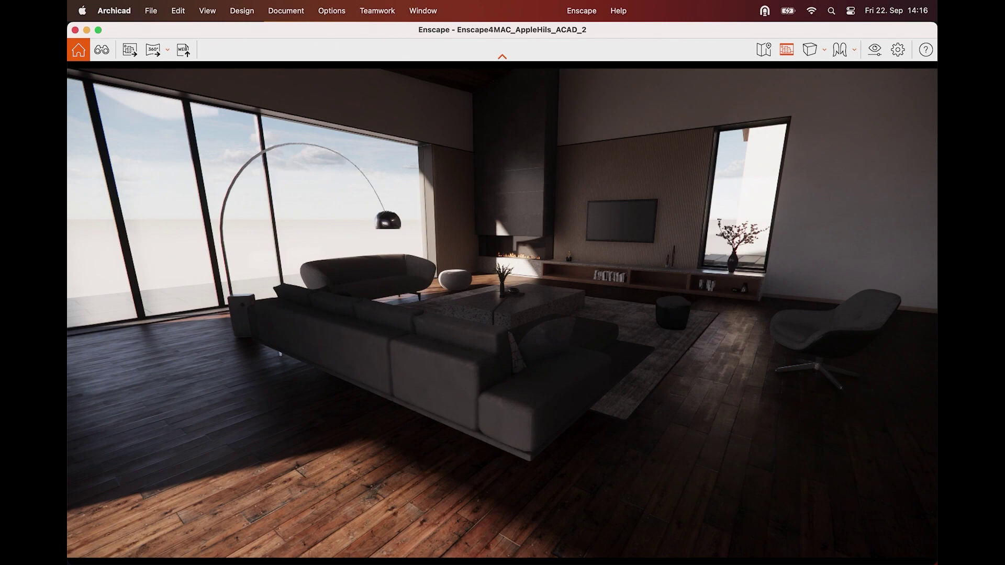
- Frame the living room from behind the armchair, facing the large window, with the sofas, wall art and television in view
key("w")
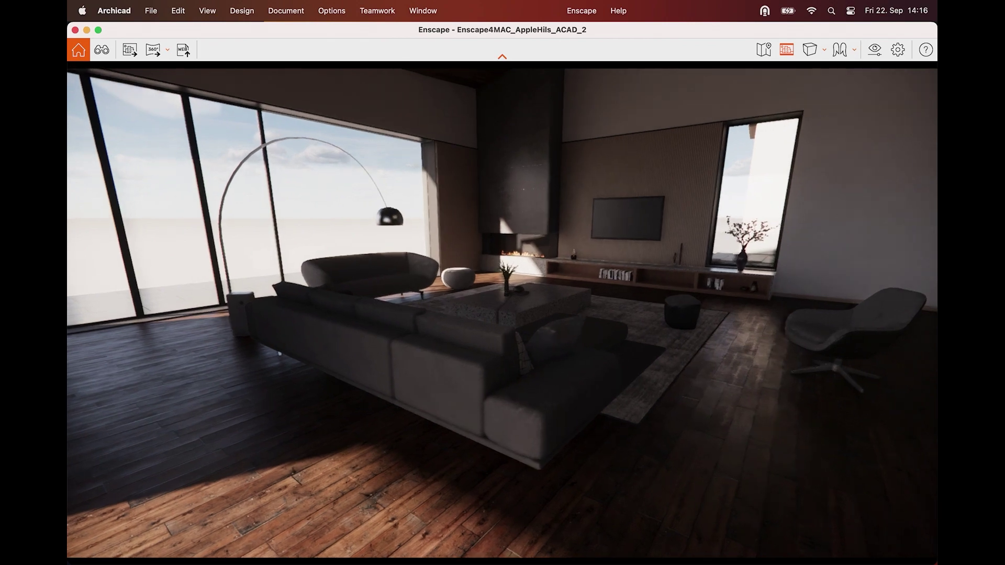
key("a")
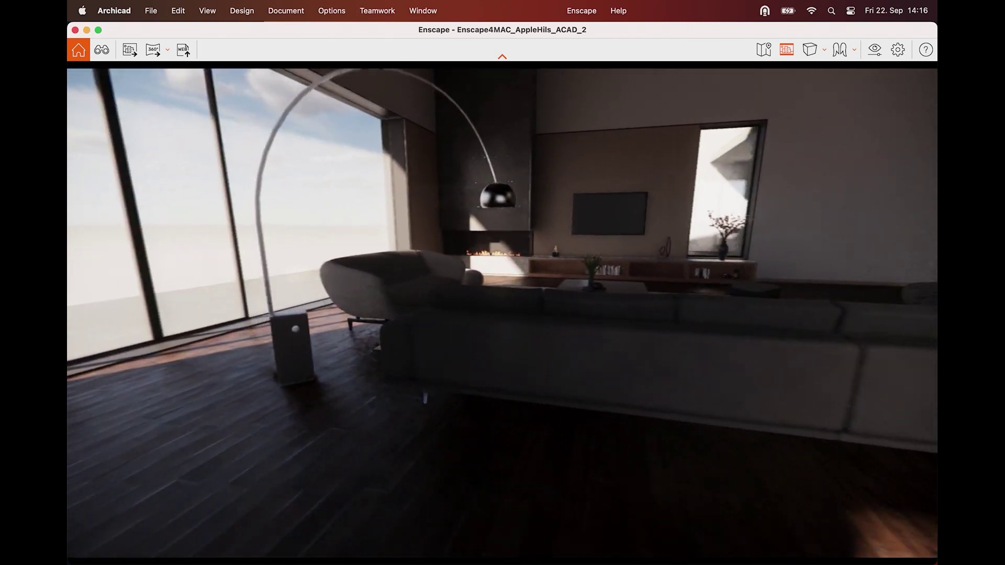
key("d")
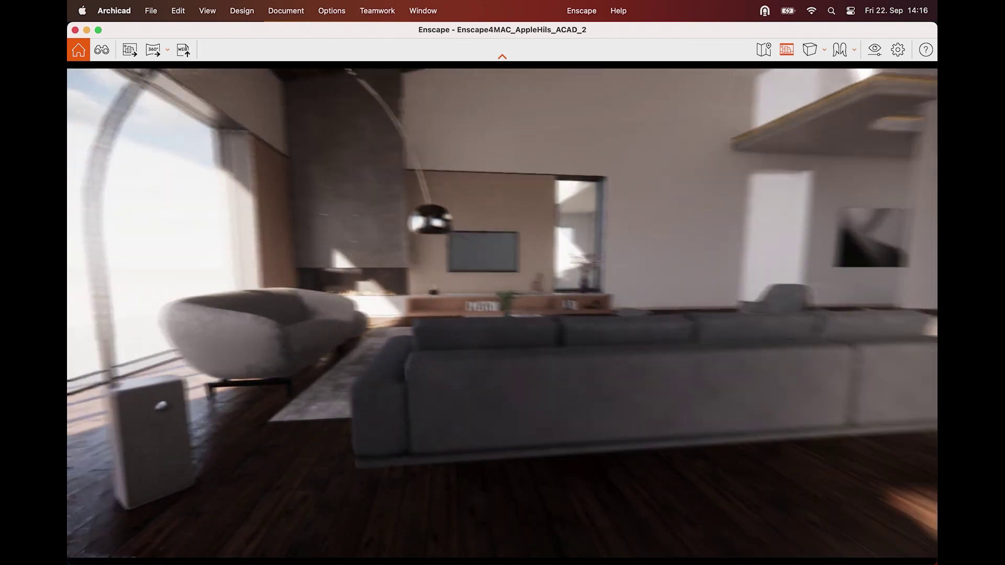
key("d")
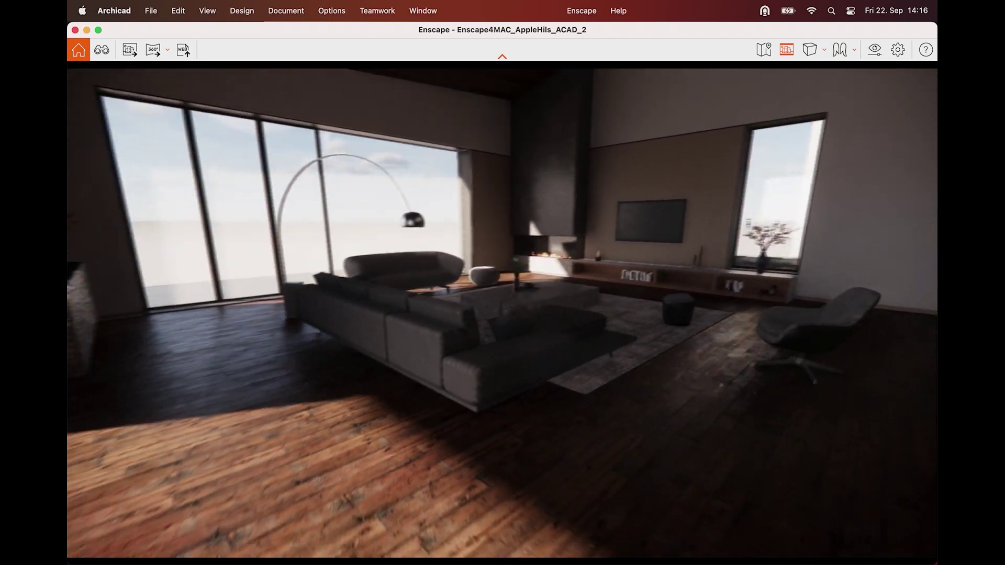
key("d")
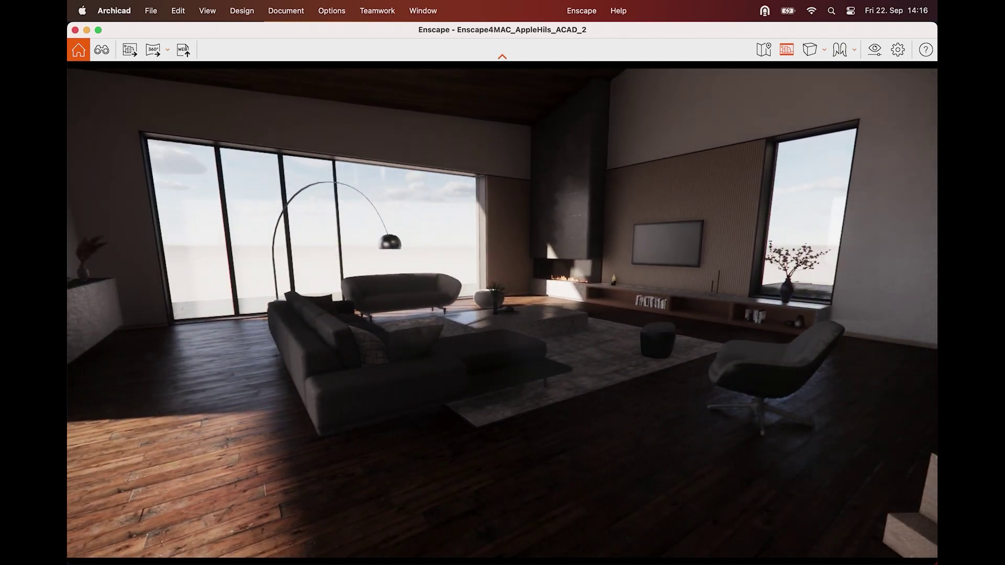
key("d")
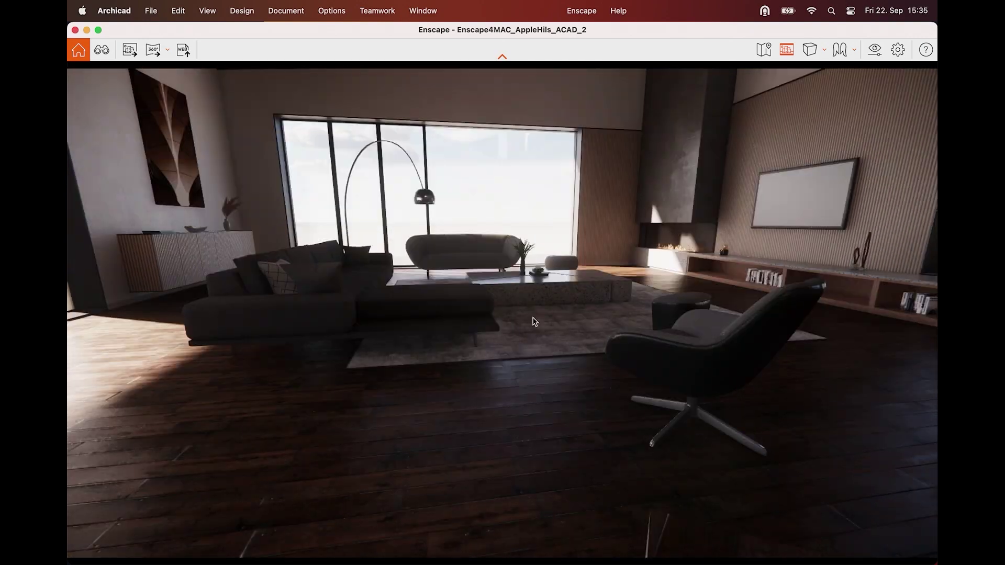
- Shift the morning time of day until sunlight falls across the wooden floor, the armchair and the fireplace
key("u")
key("u")
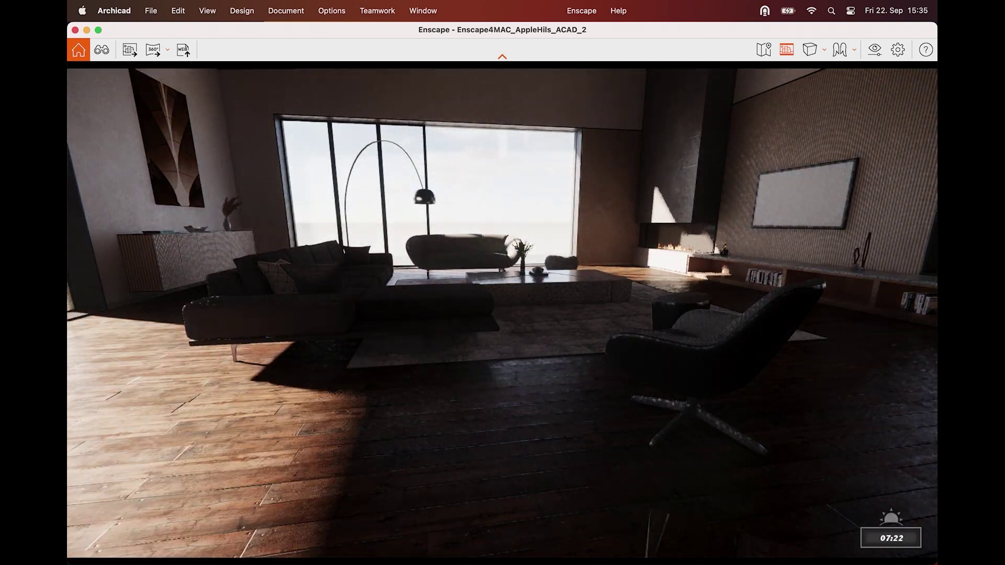
key("i")
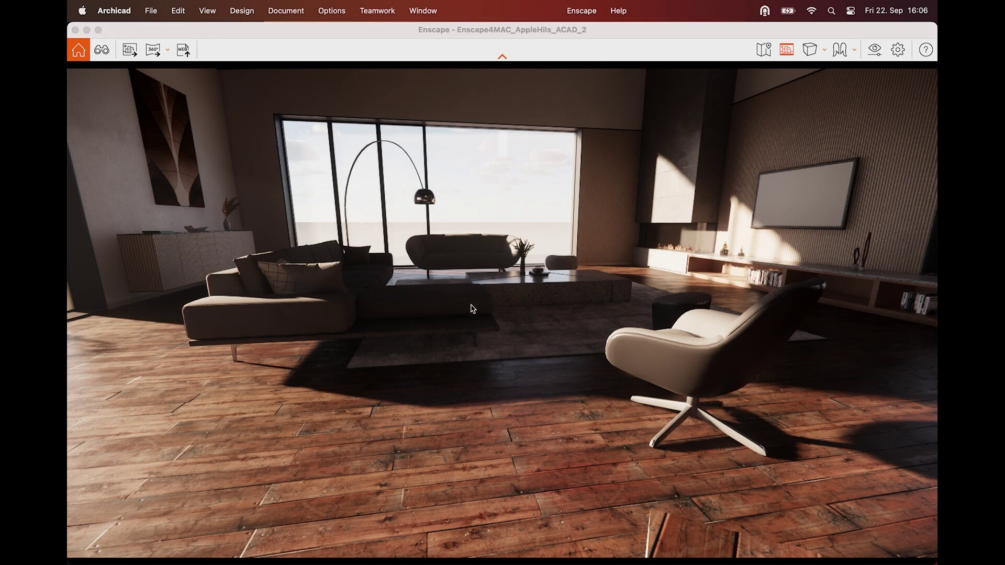
- Save the current camera as Enscape View 1, linked to Custom Preset and with the Enscape sun position saved
left_click(103, 58)
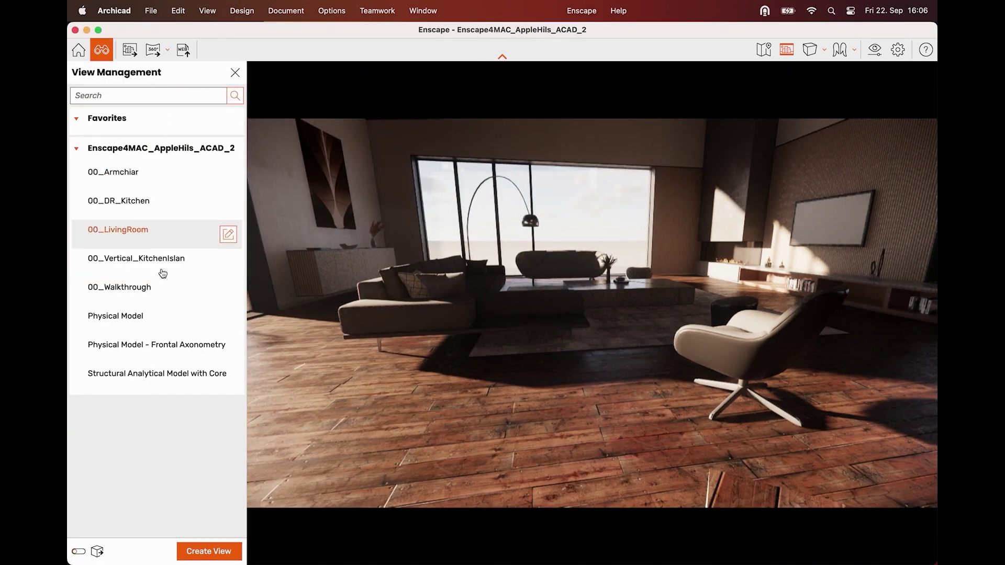
left_click(205, 551)
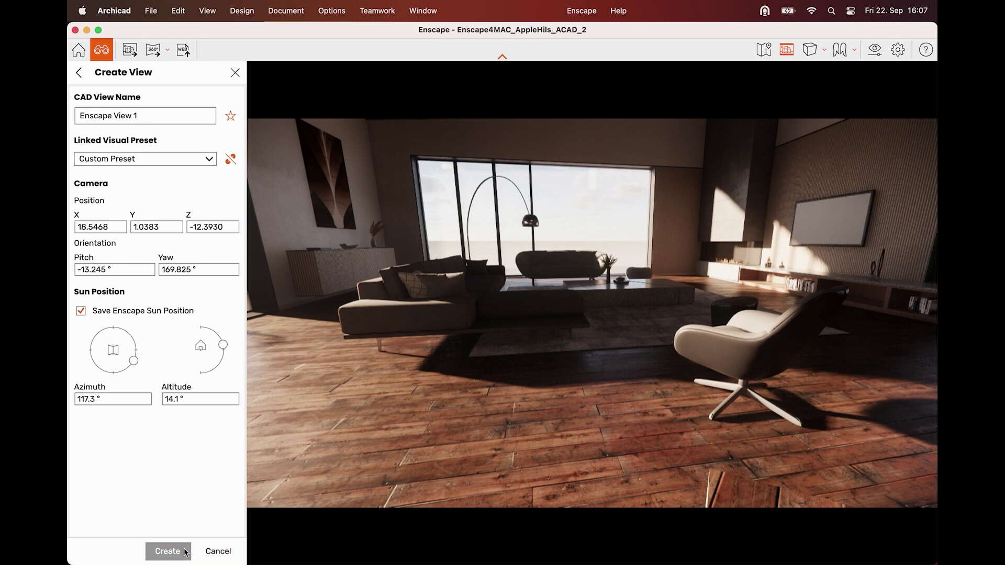
left_click(185, 551)
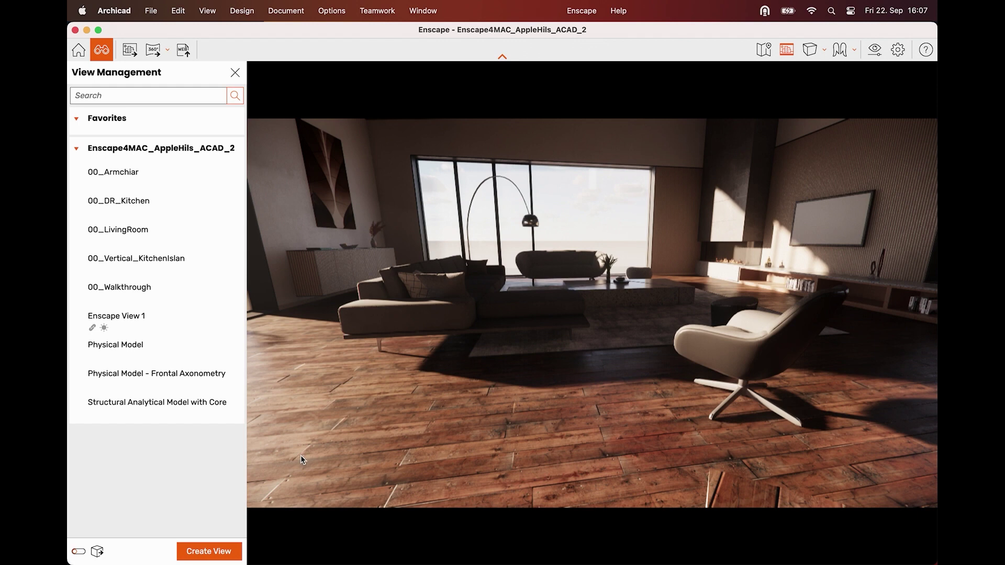
- Check the saved view by switching to 00_Walkthrough and back to Enscape View 1, closing view management when done
left_click(179, 293)
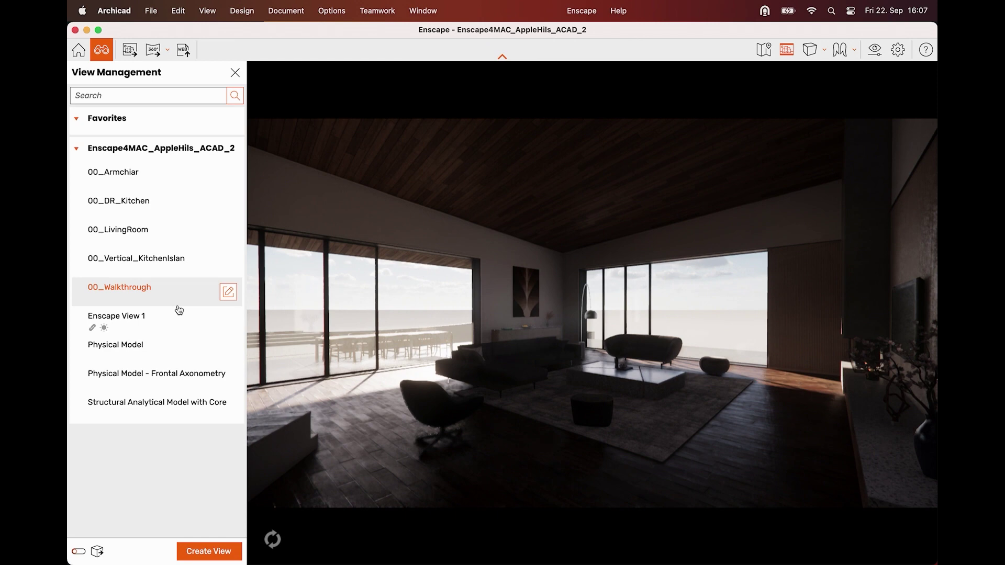
left_click(178, 320)
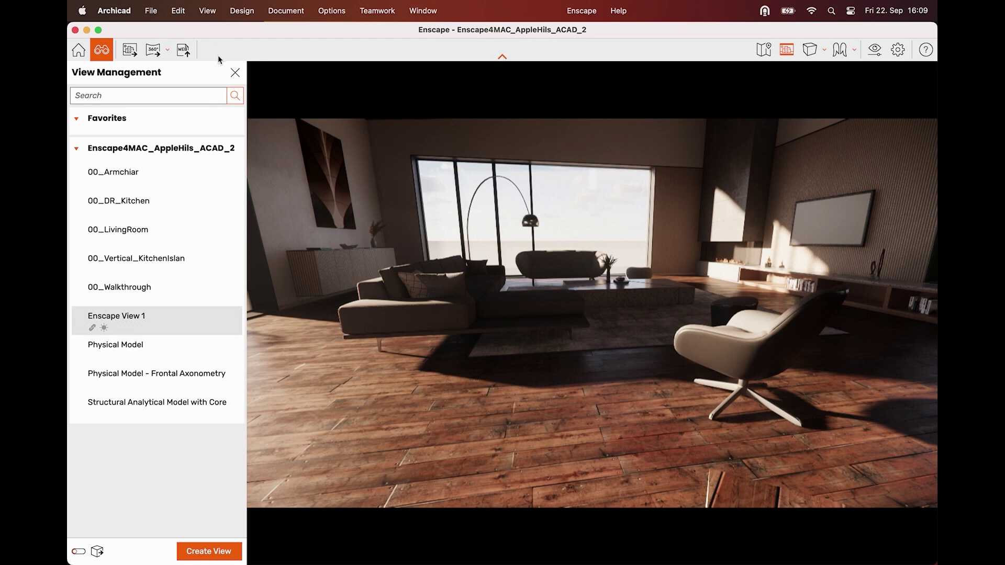
left_click(233, 73)
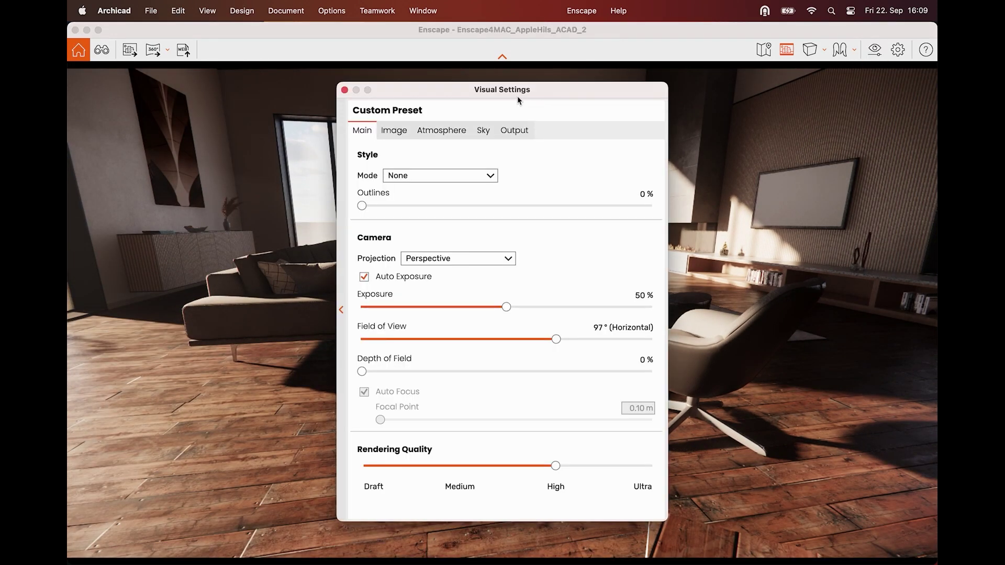
- Move the Visual Settings dialog aside, review the atmosphere options and set the sky's cloud density to 52%
left_click_drag(518, 96, 796, 102)
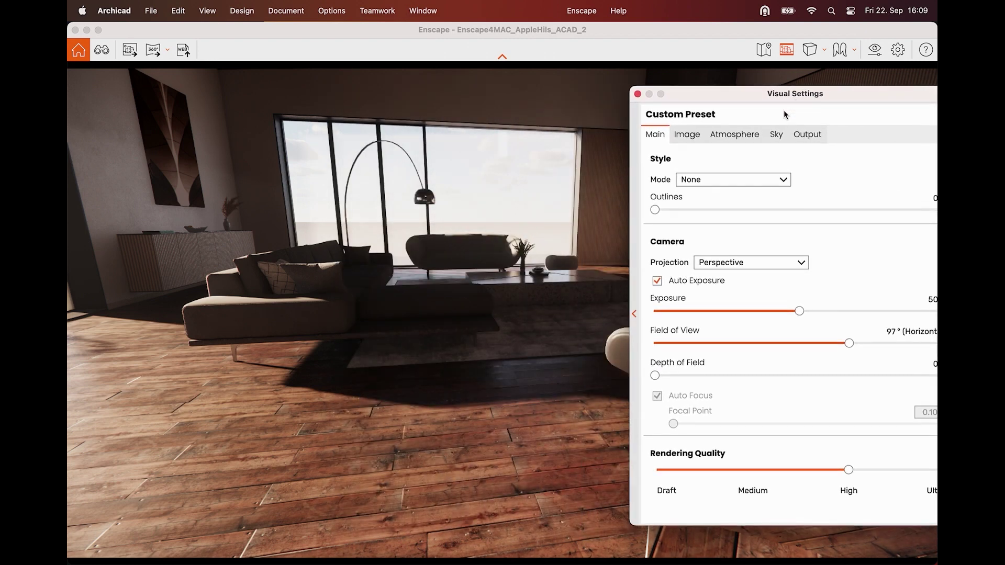
left_click(756, 136)
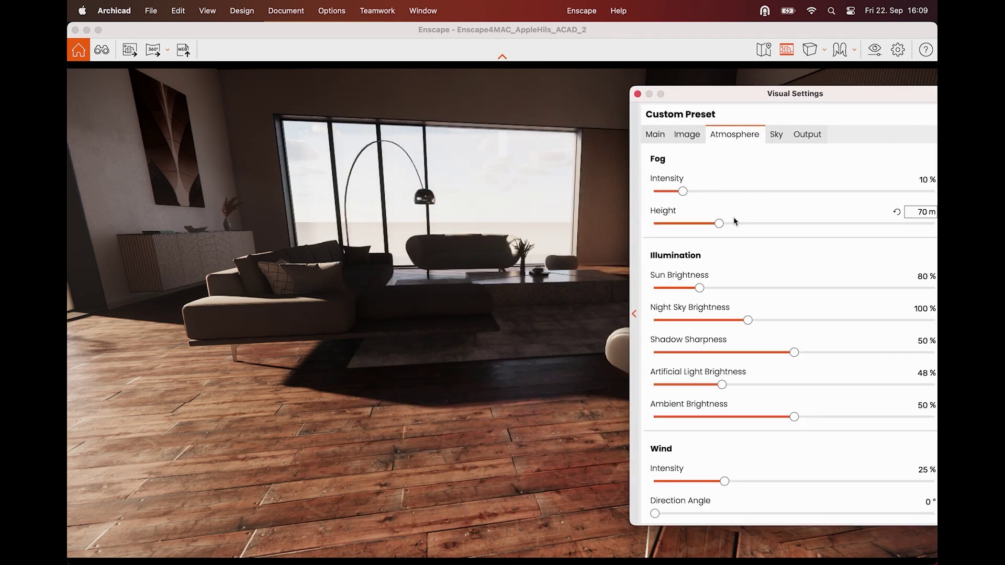
left_click(776, 137)
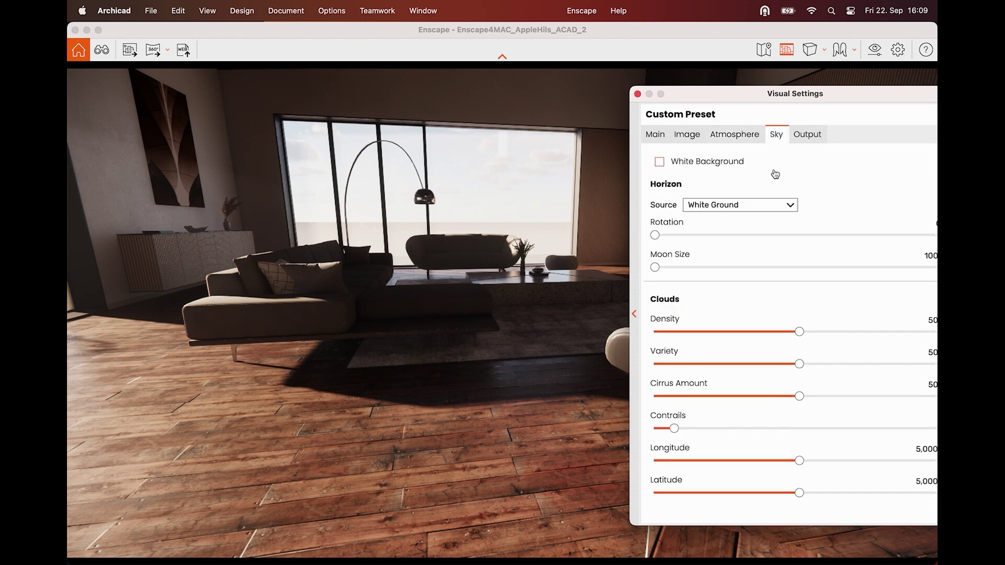
mouse_move(798, 331)
left_mouse_down()
mouse_move(655, 331)
mouse_move(920, 328)
mouse_move(778, 323)
mouse_move(806, 323)
left_mouse_up()
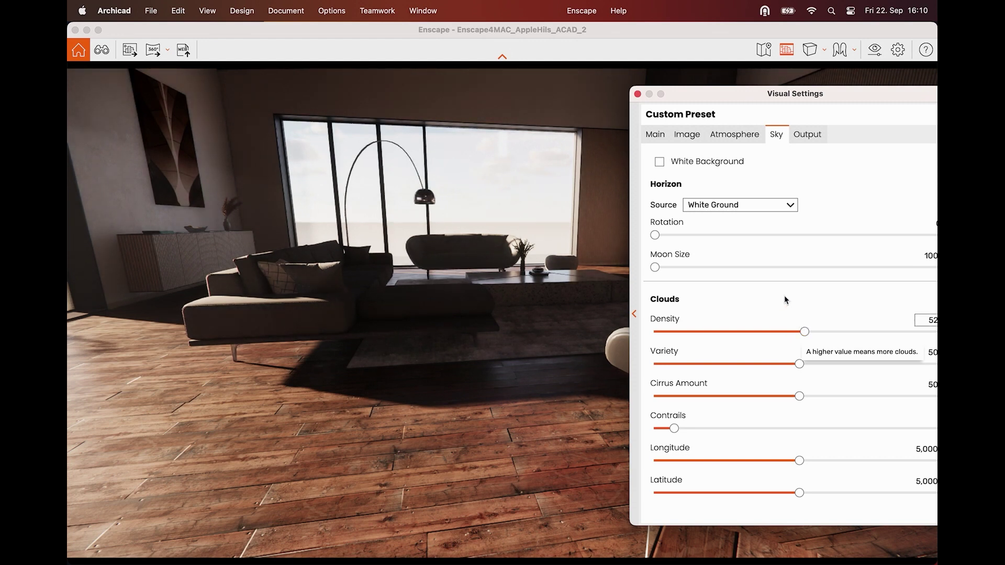
- Set the sky's horizon source to Mountains and narrow the camera's field of view to 87°
left_click(749, 205)
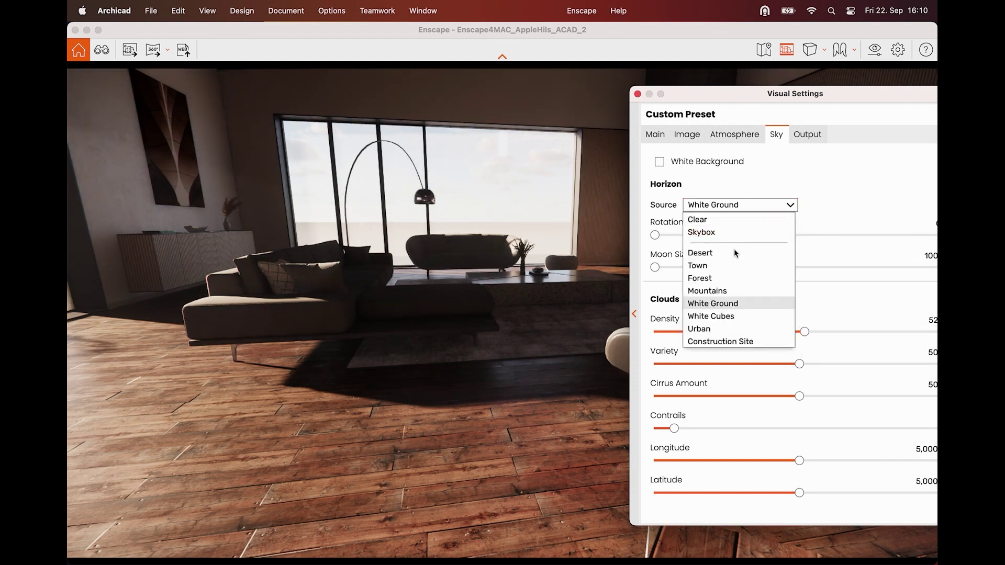
left_click(708, 290)
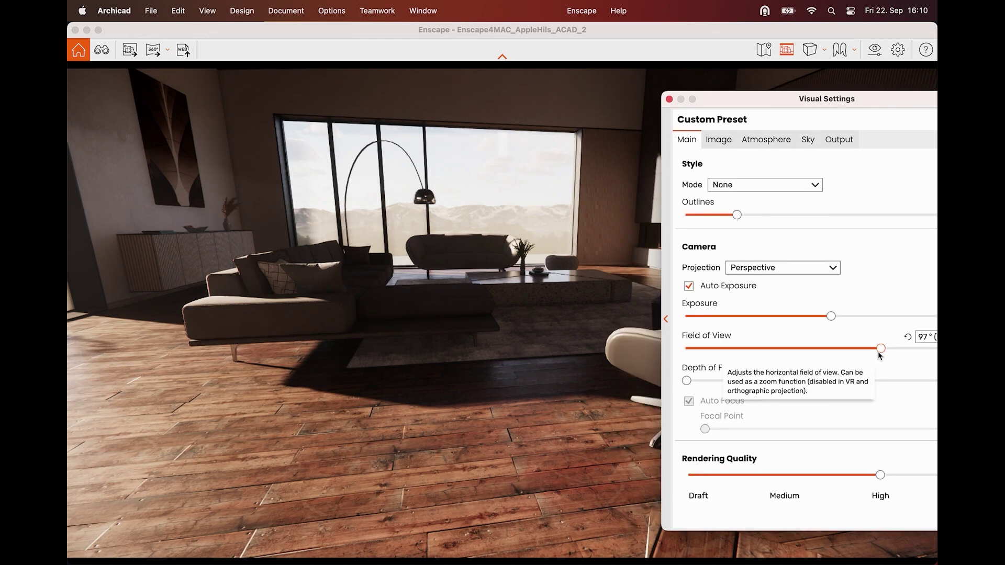
left_click_drag(879, 351, 857, 350)
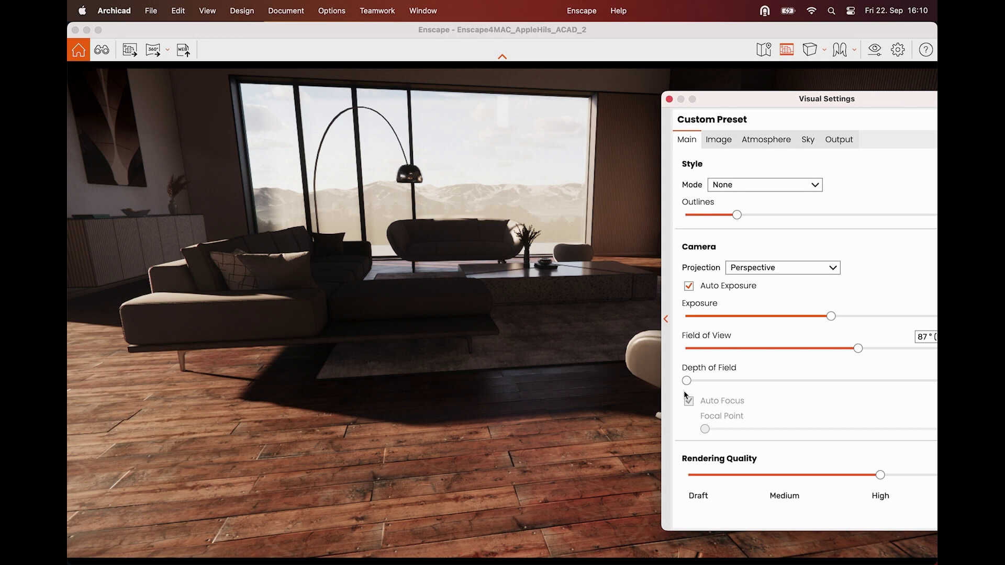
- Turn off Auto Focus, set the focal point to 3.64 m and the depth of field to 24%, moving the settings dialog aside
left_click_drag(688, 381, 765, 385)
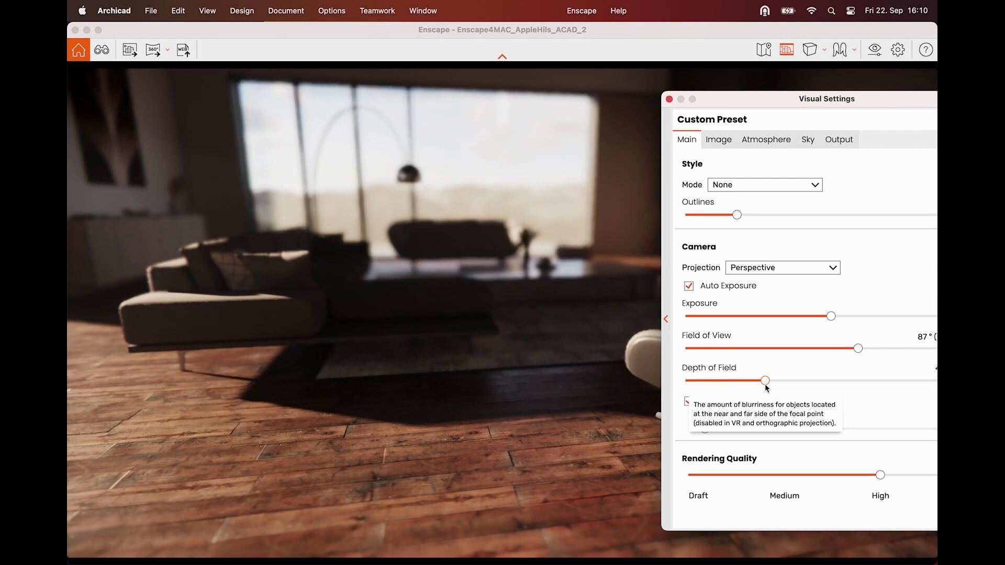
left_click(700, 410)
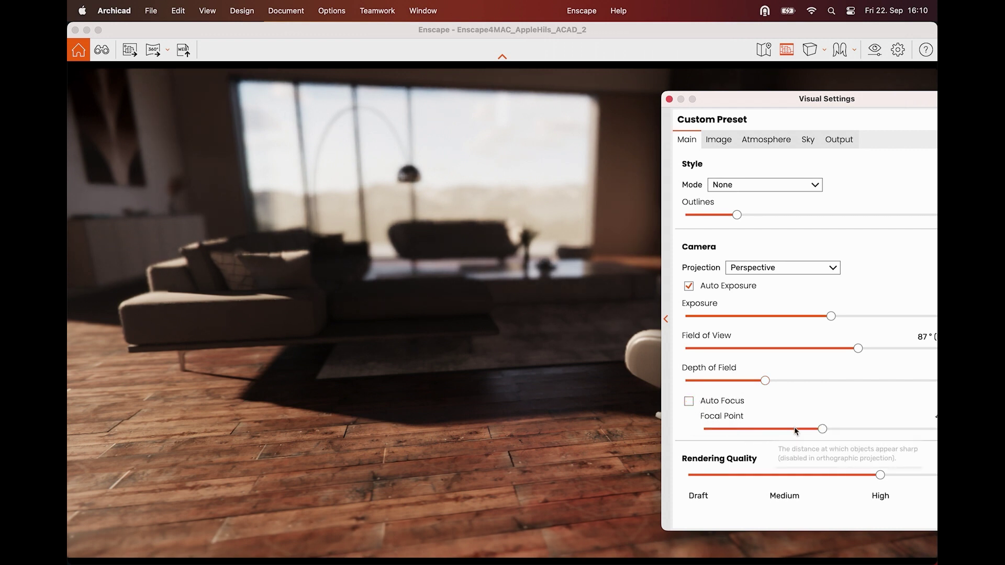
left_click_drag(822, 429, 846, 428)
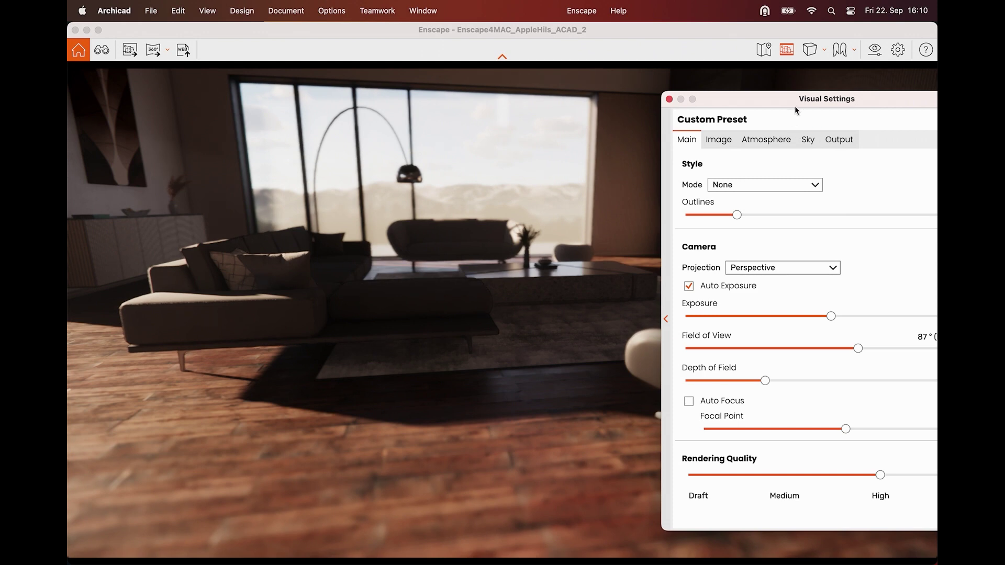
left_click_drag(795, 105, 269, 103)
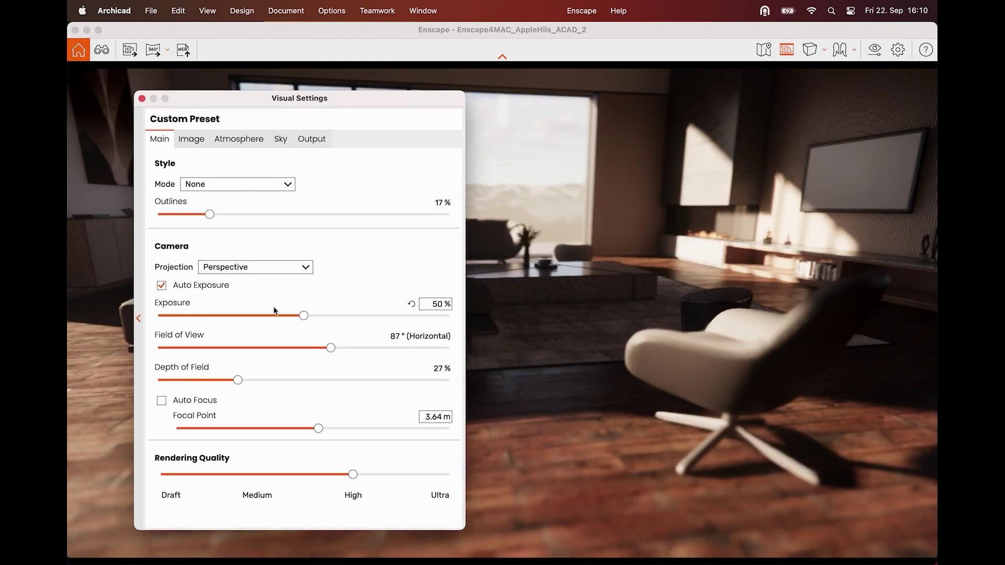
left_click(235, 379)
left_click_drag(235, 379, 229, 379)
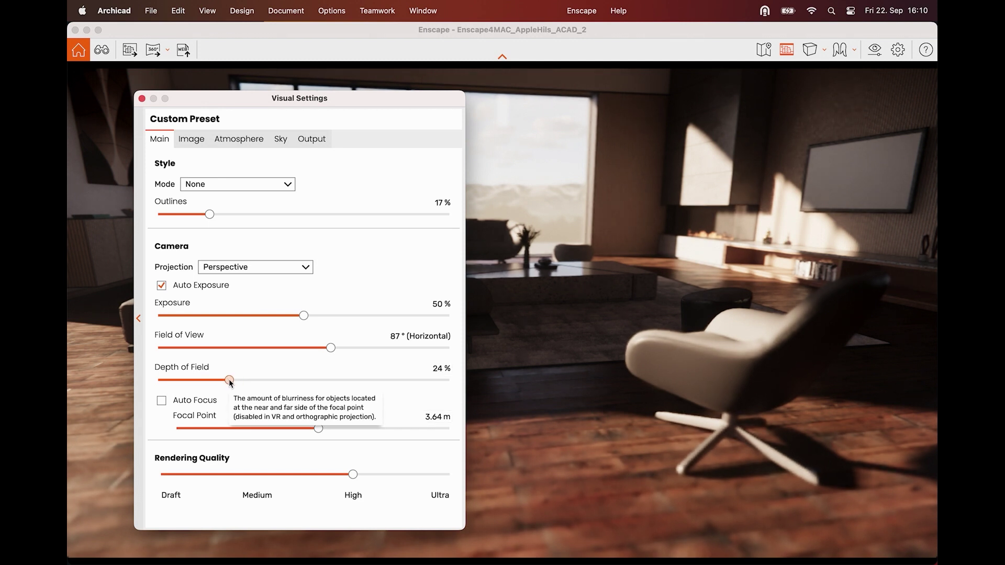
left_click(142, 99)
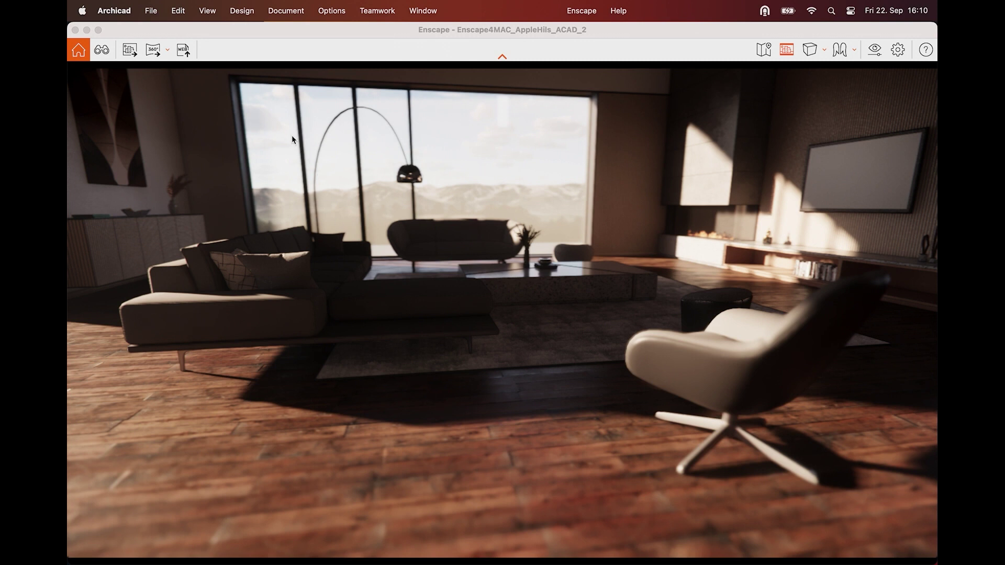
left_click(130, 50)
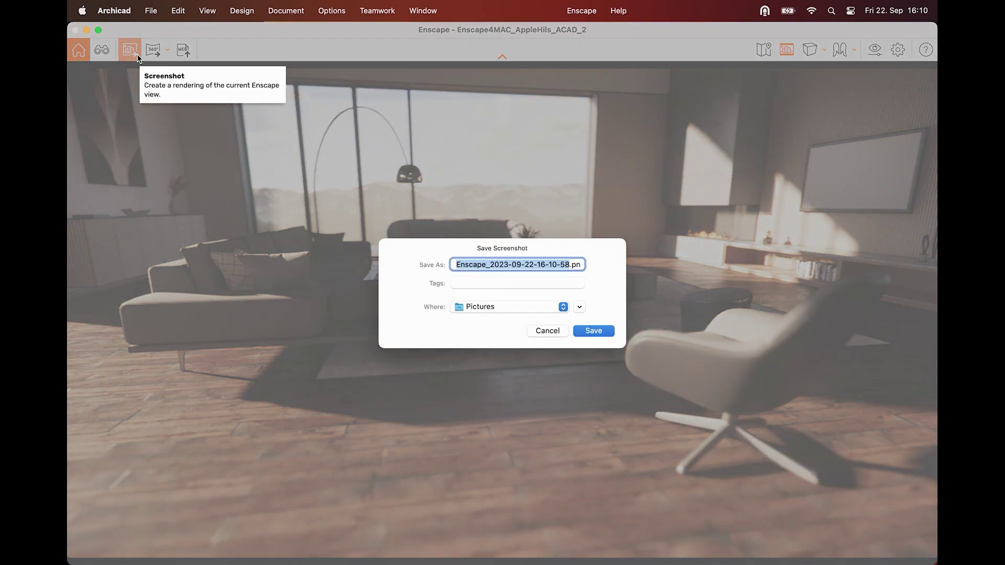
left_click(610, 333)
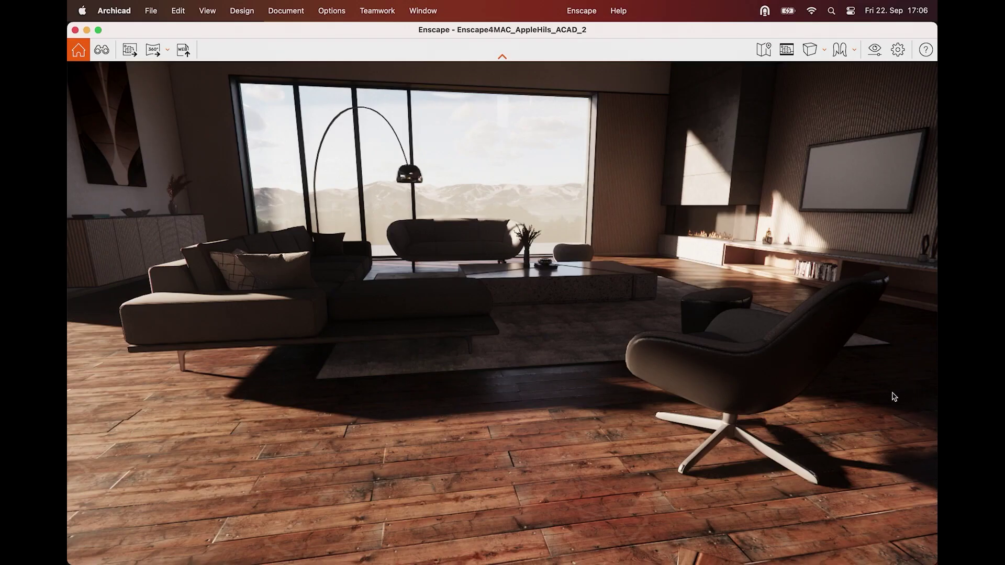
- Move the camera forward to the coffee table facing the window and fireplace, and render a mono panorama there
left_click_drag(478, 374, 471, 341)
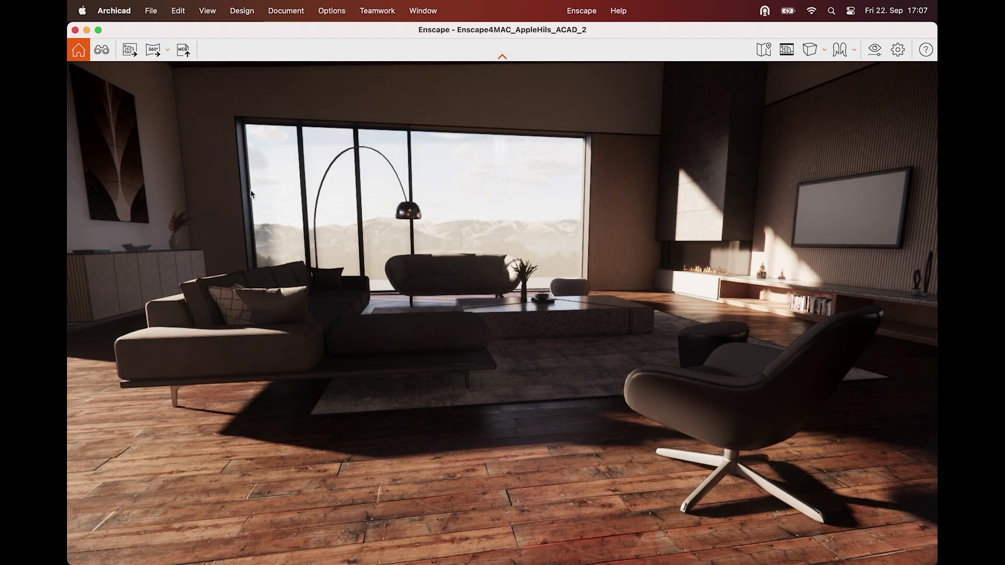
key("w")
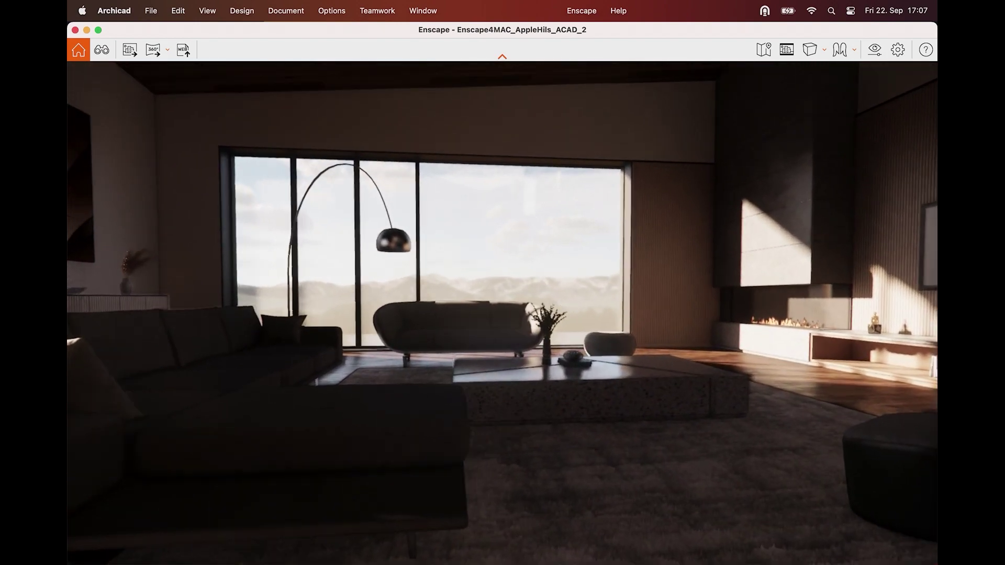
key("w")
left_click_drag(502, 314, 199, 317)
left_click_drag(576, 314, 157, 314)
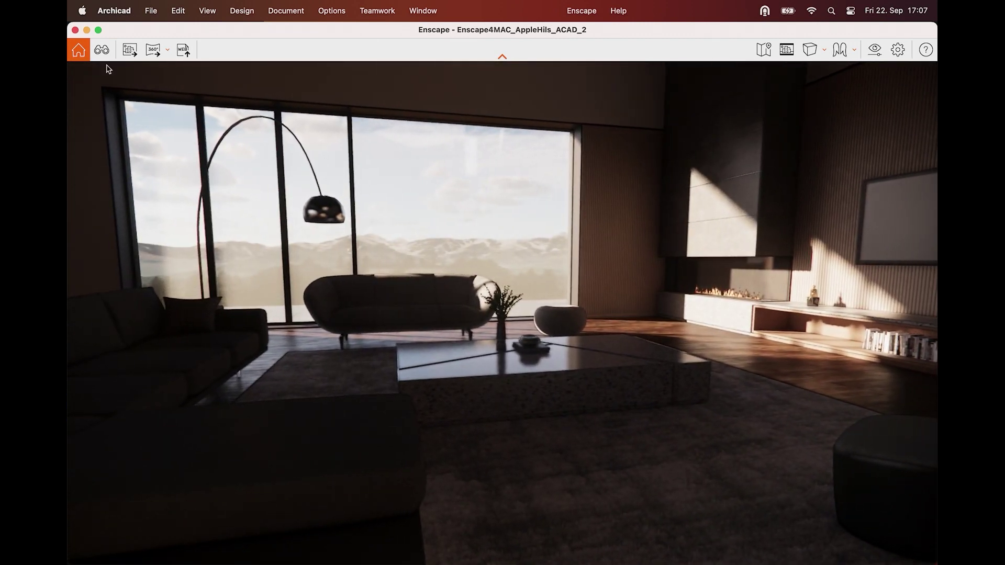
left_click(152, 52)
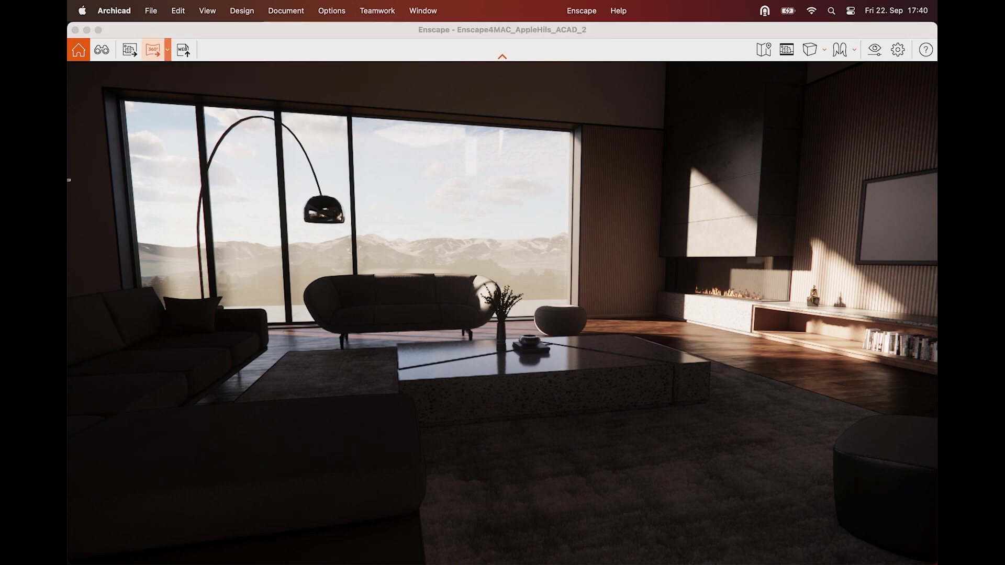
- Move the rendering window aside, open upload management and upload the Enscape4MAC_AppleHils_ACAD_2 panorama
left_click_drag(69, 180, 269, 197)
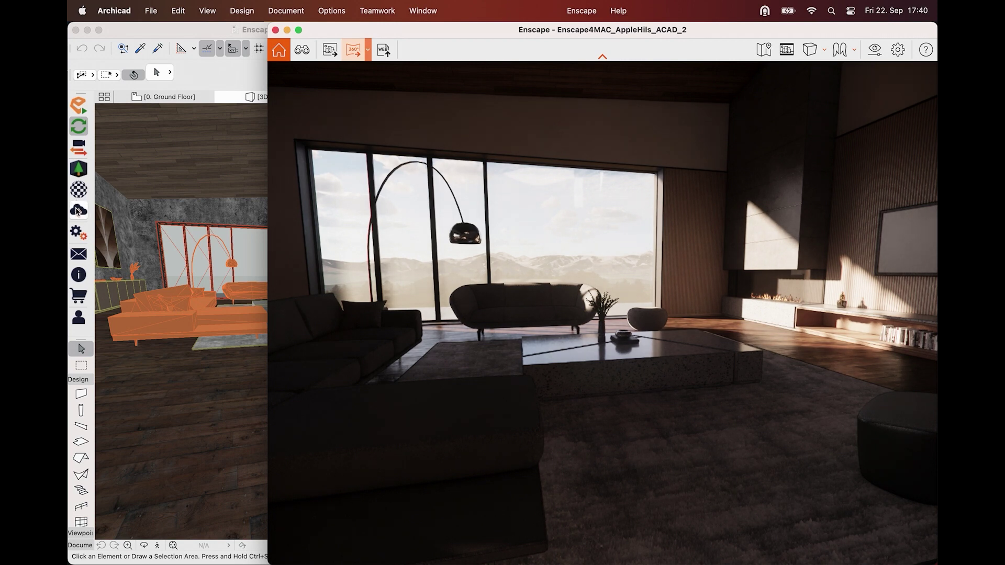
left_click(77, 212)
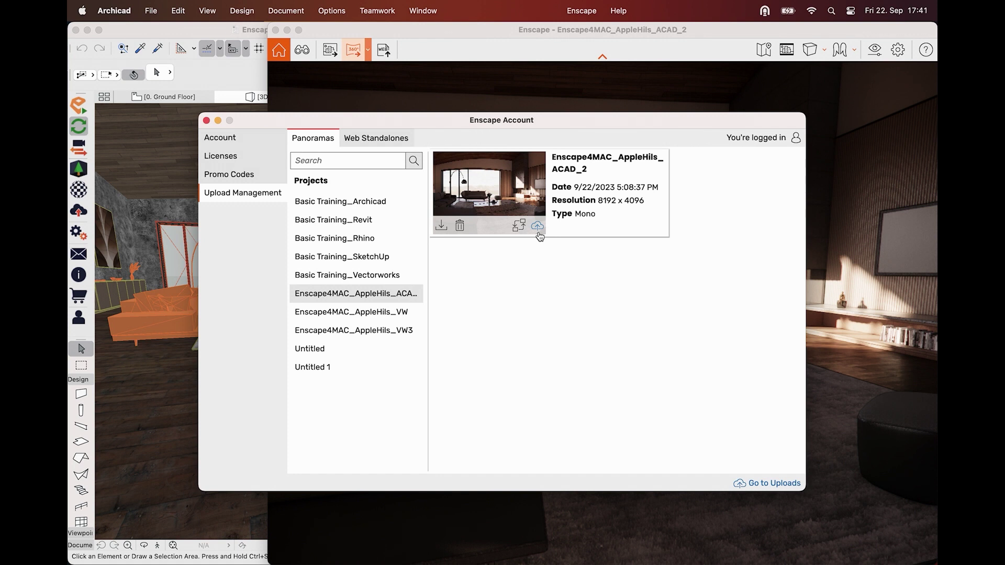
left_click(538, 227)
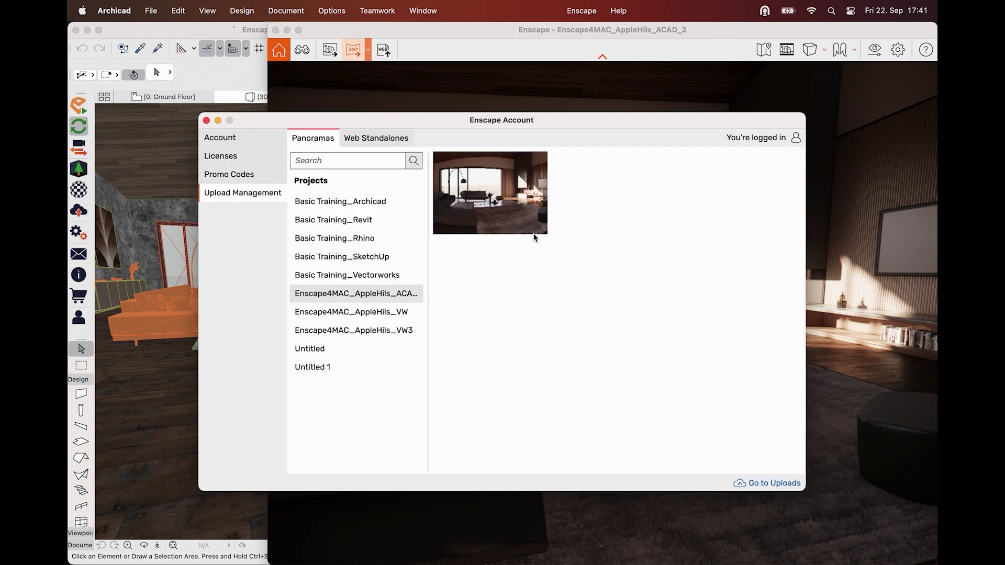
- Copy the uploaded panorama's share link and open the panorama in Google Chrome
left_click(519, 225)
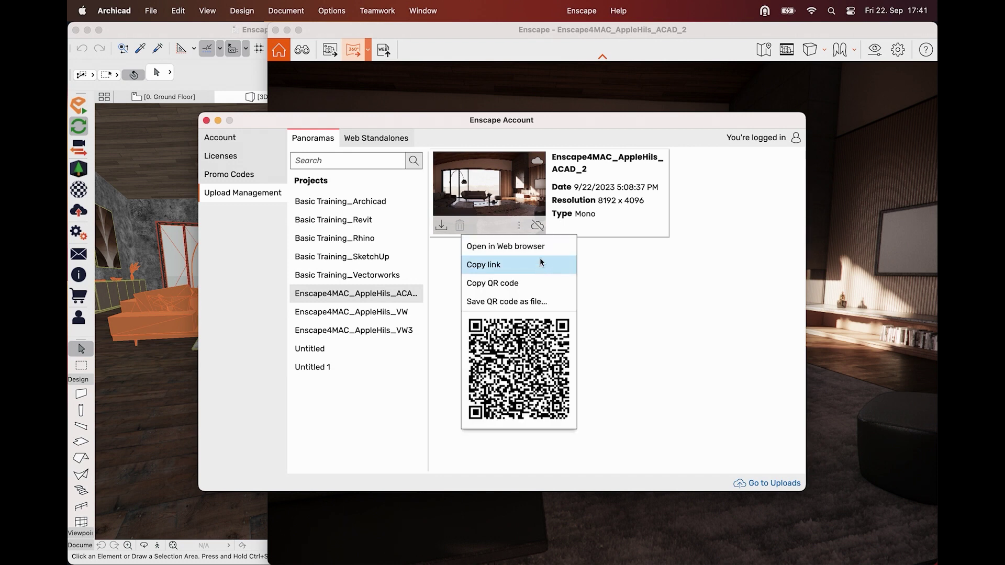
left_click(539, 254)
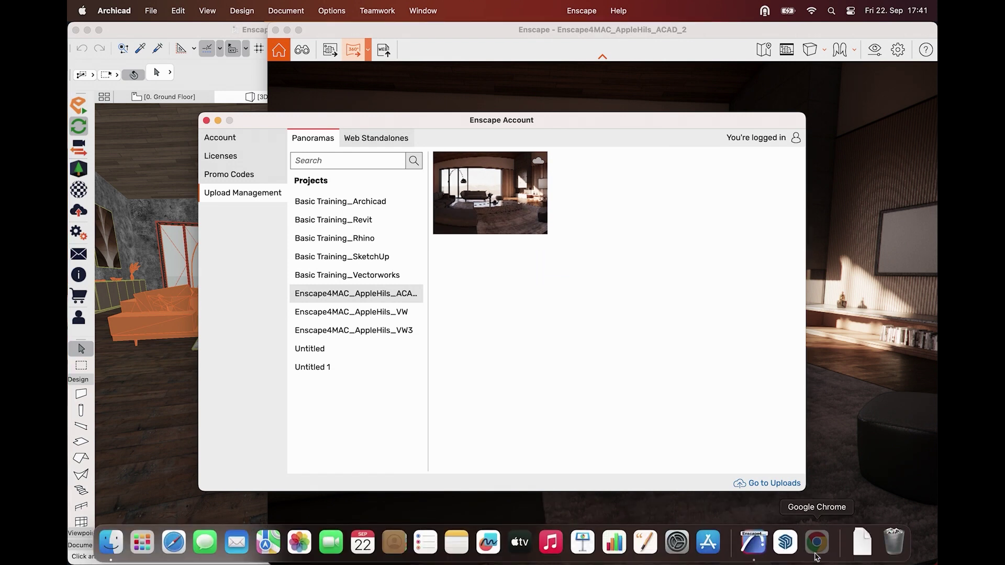
left_click(816, 550)
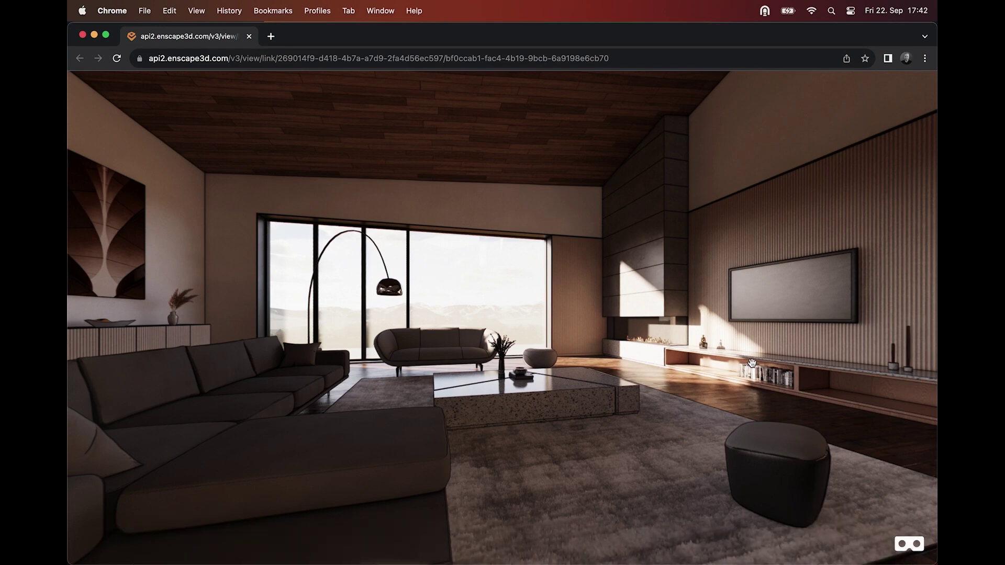
- Look around the web panorama across the TV wall and side window, and minimise the browser when done
left_click_drag(752, 363, 310, 308)
left_click_drag(581, 317, 231, 300)
left_click_drag(685, 305, 474, 325)
left_click_drag(785, 314, 487, 362)
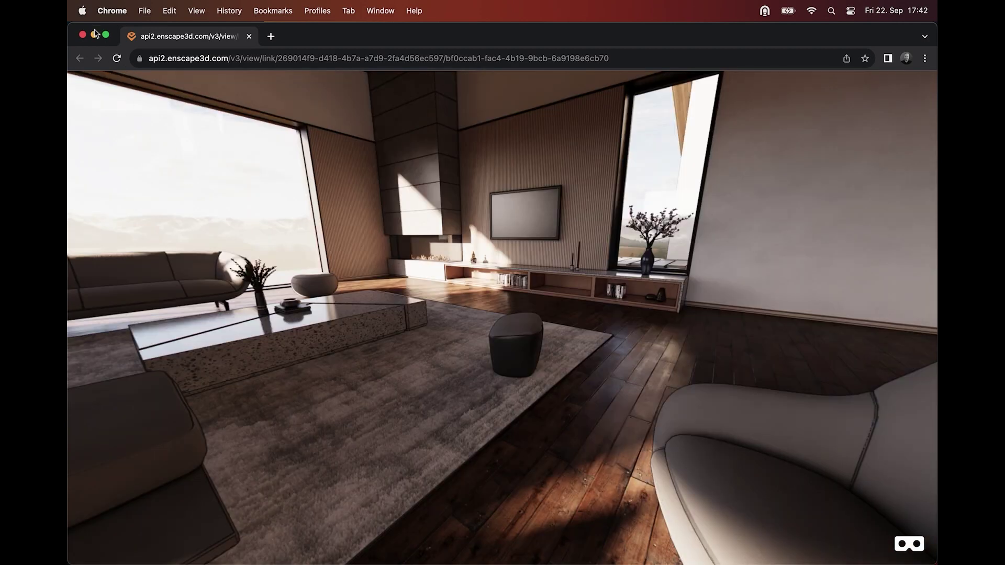
left_click(94, 35)
left_click(178, 41)
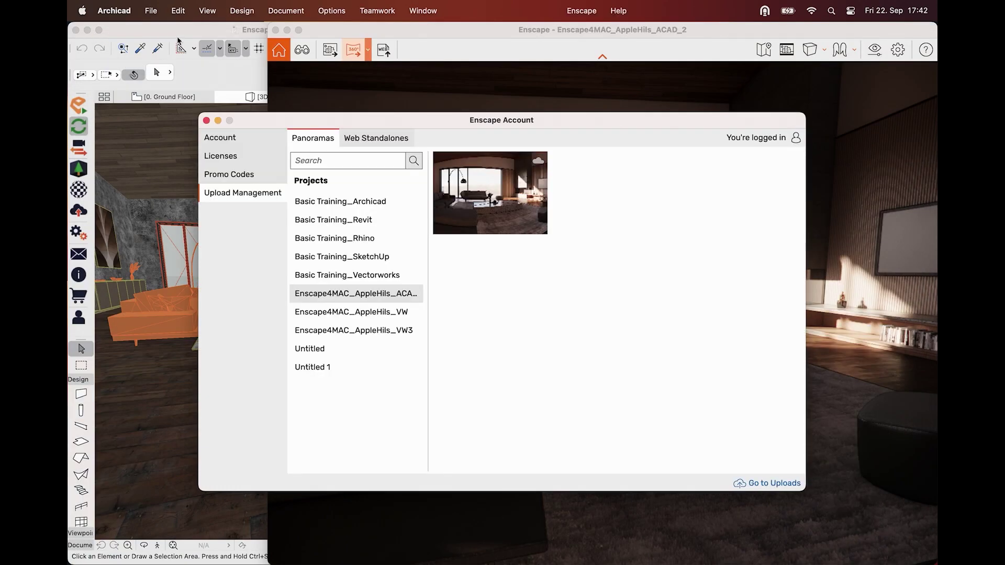
- Show the QR code of the Enscape4MAC_AppleHils_ACAD_2 panorama and open its link by scanning it with the phone camera
left_click(403, 299)
mouse_move(523, 223)
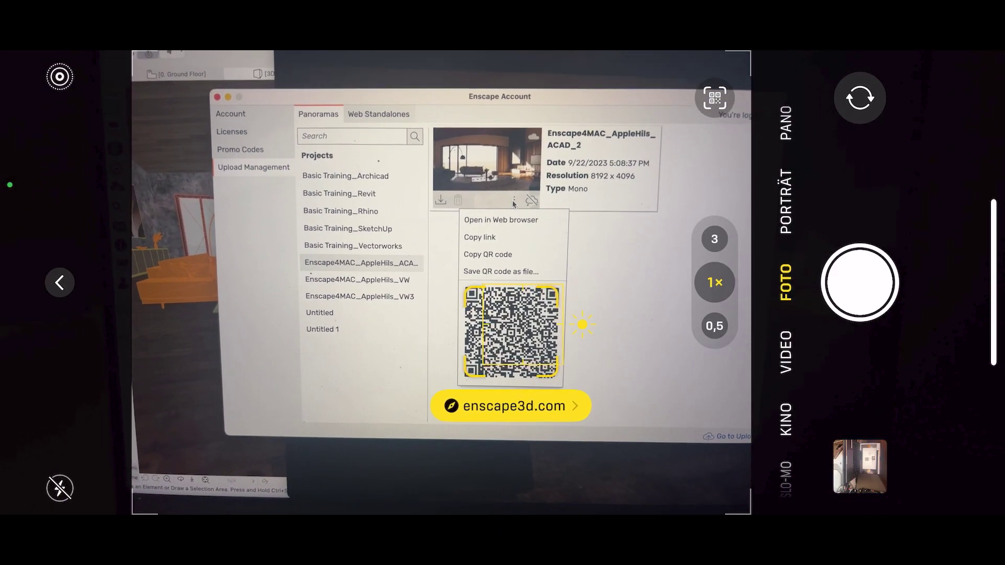
left_click(510, 402)
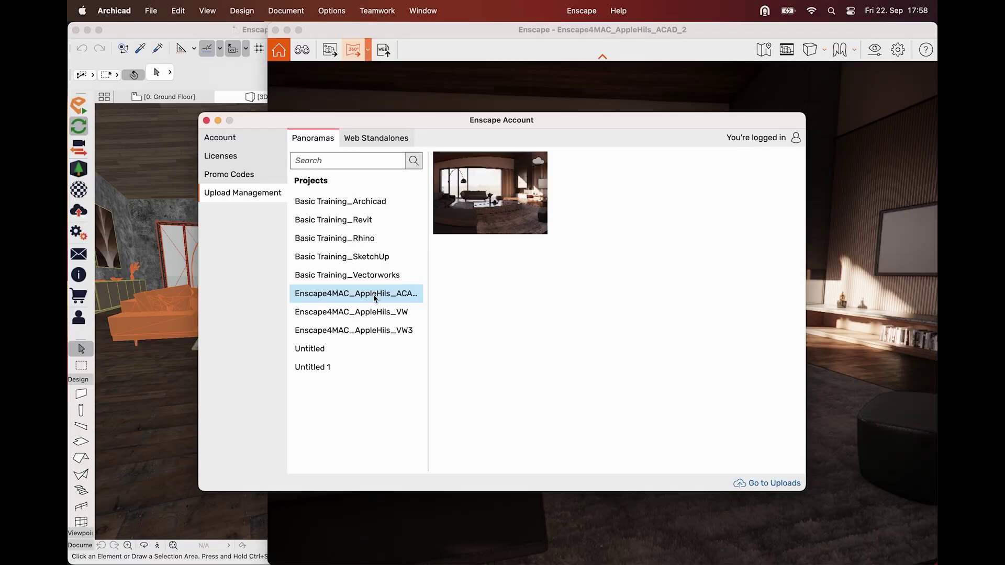
- Check the project's Web Standalones list, move the account window aside and export the scene as a web standalone
left_click(386, 146)
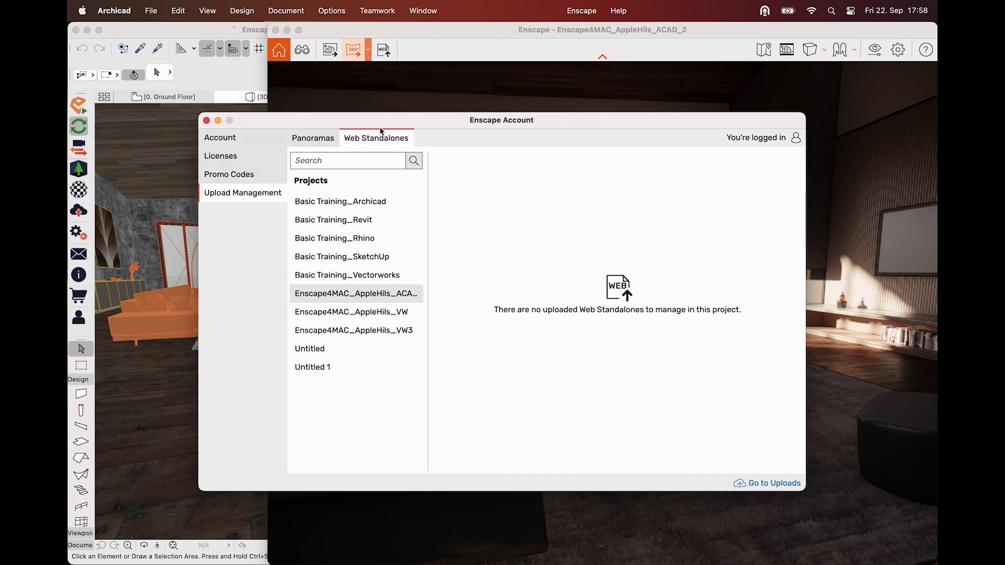
left_click_drag(381, 127, 269, 142)
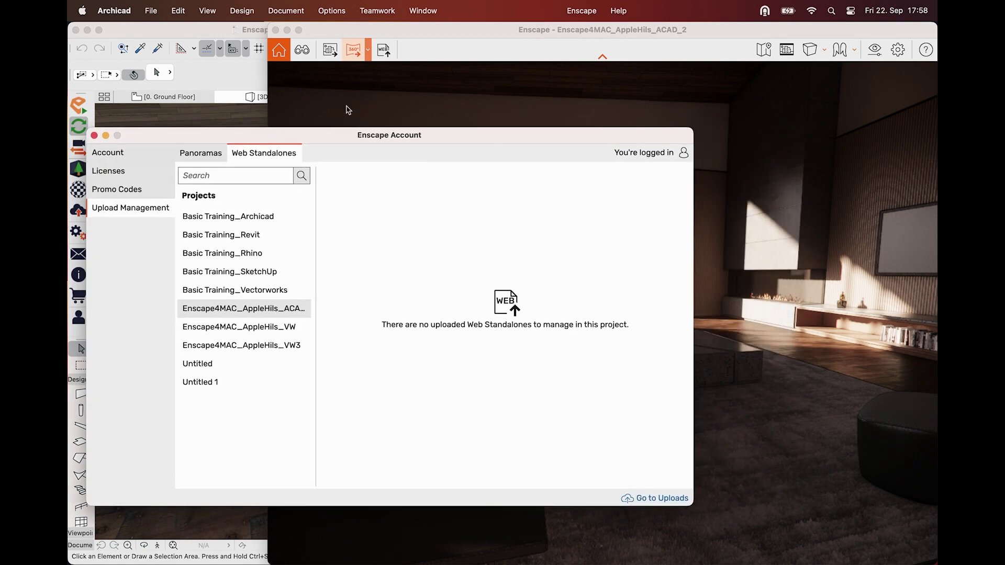
left_click(456, 38)
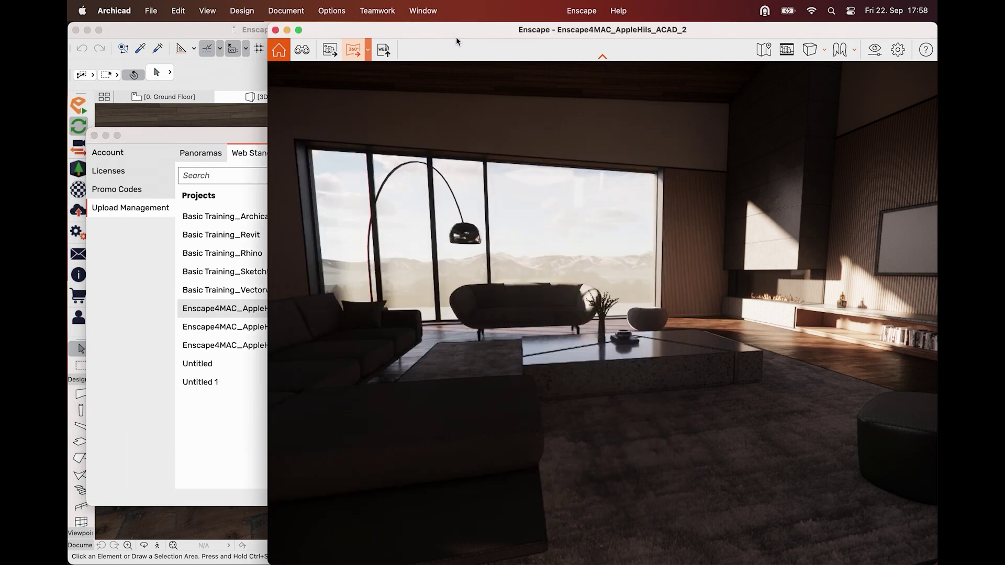
left_click(388, 55)
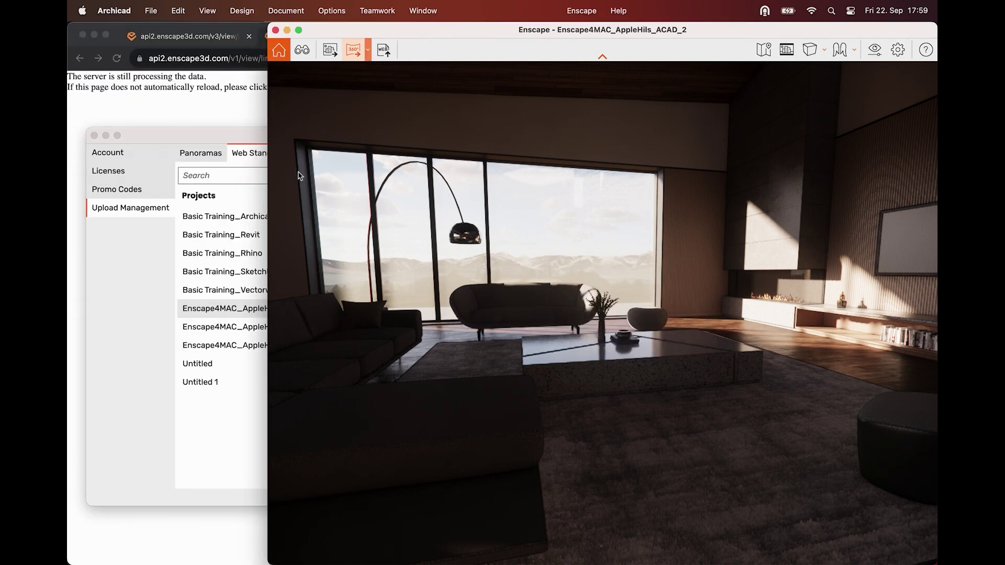
- Open the uploaded web standalone in the browser from upload management and walk toward the coffee table
left_click(239, 417)
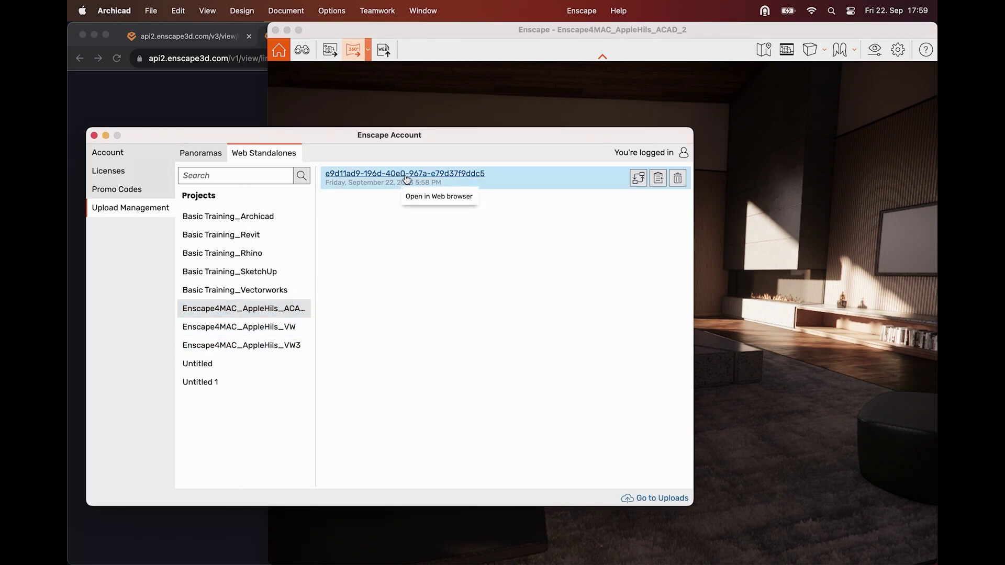
left_click(409, 174)
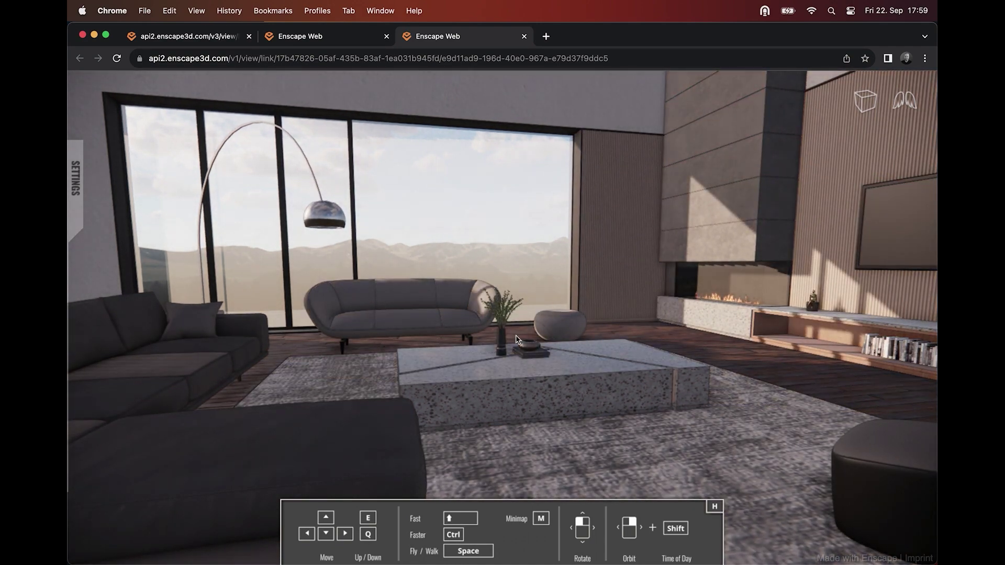
key("Up")
left_click(530, 366)
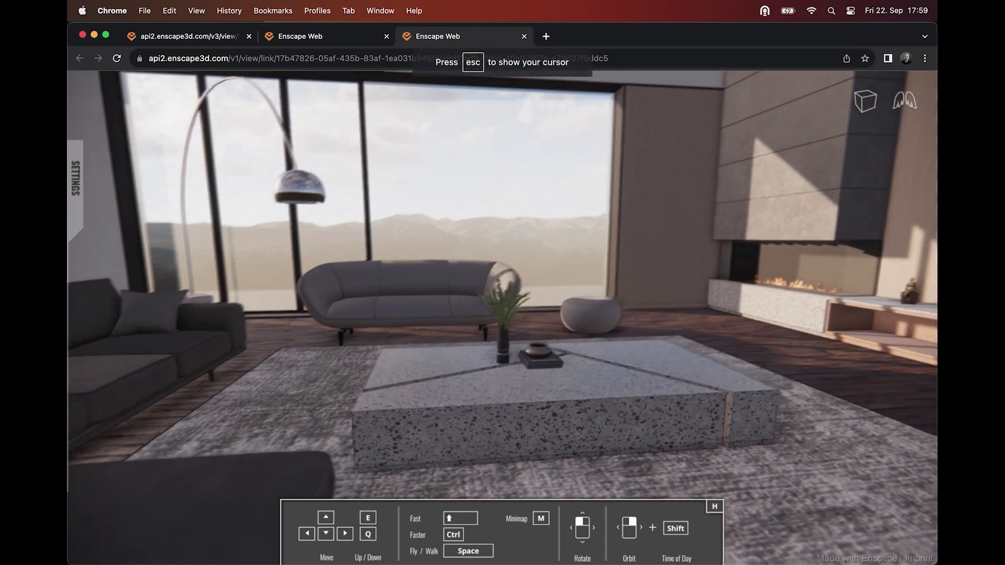
key("Escape")
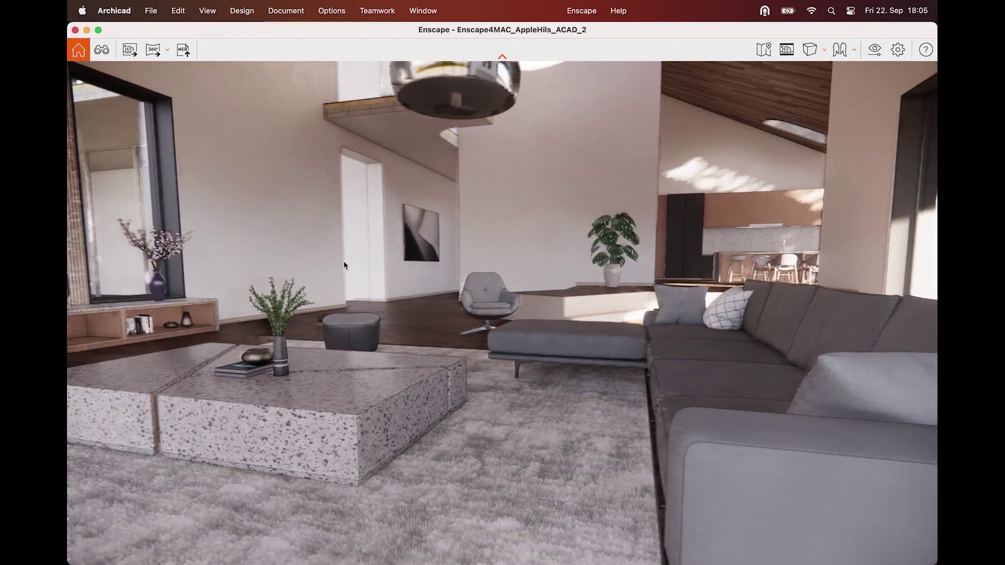
- Look around the living room in the Enscape window and open the feedback form from Archicad
key("a")
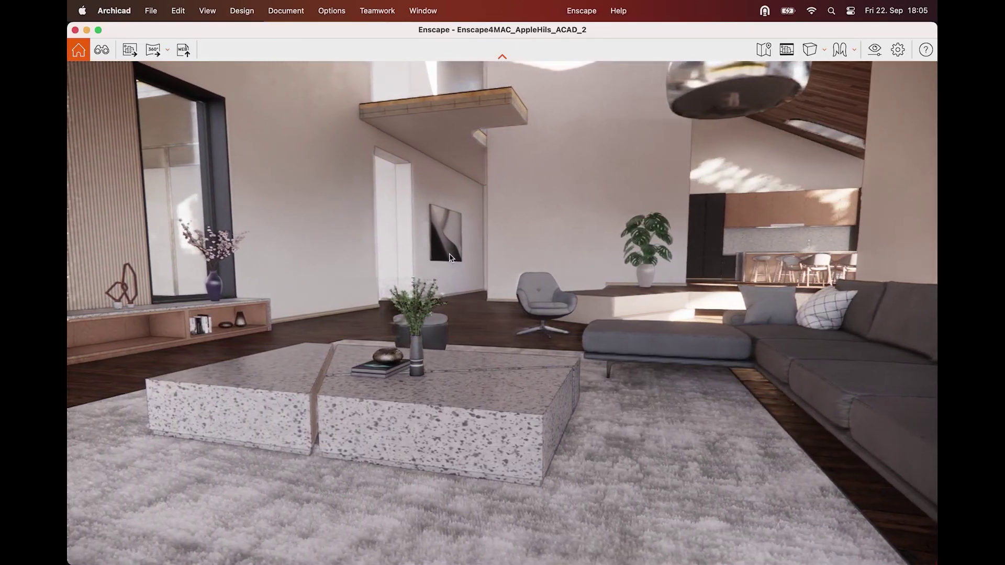
left_click_drag(451, 258, 516, 232)
key("a")
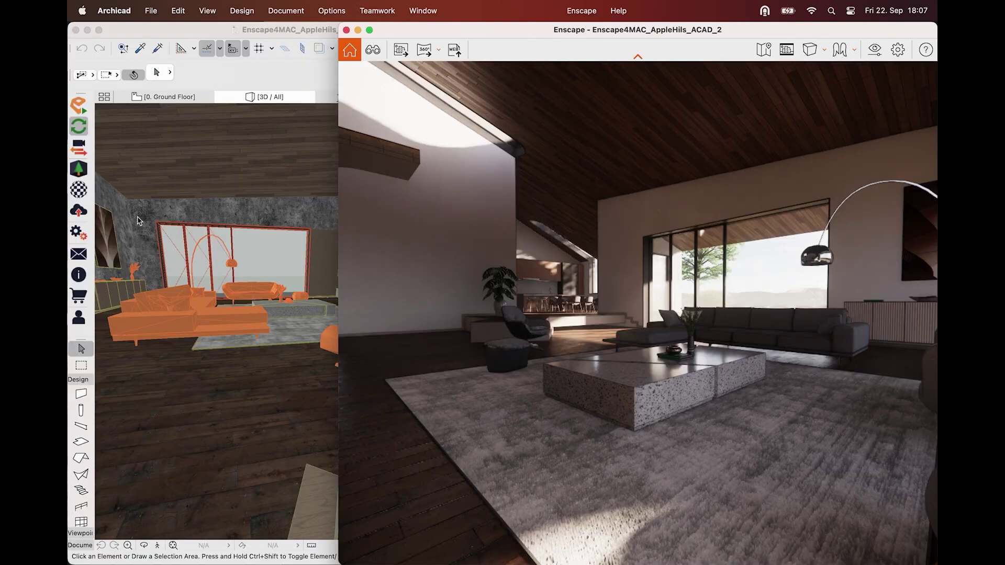
left_click(80, 255)
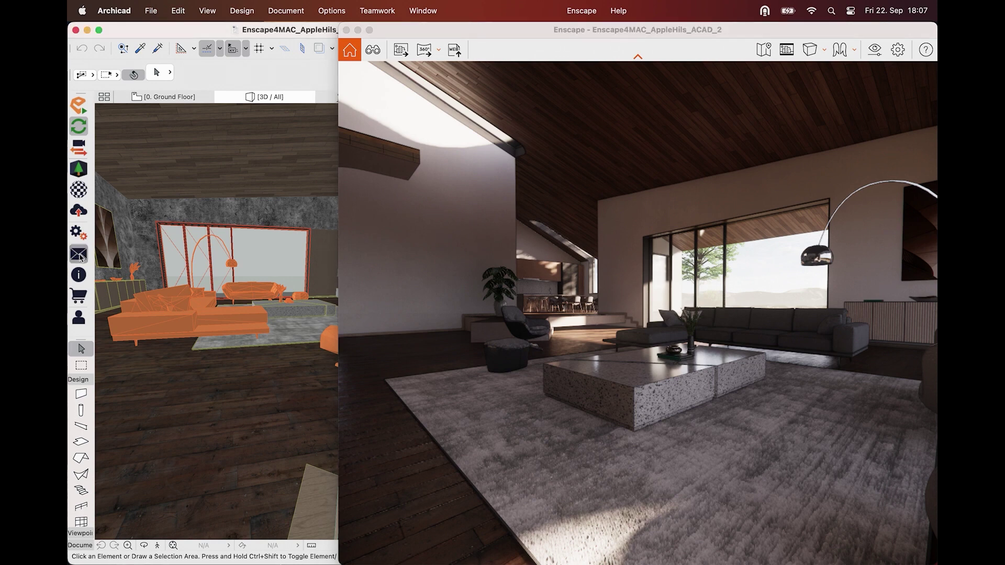